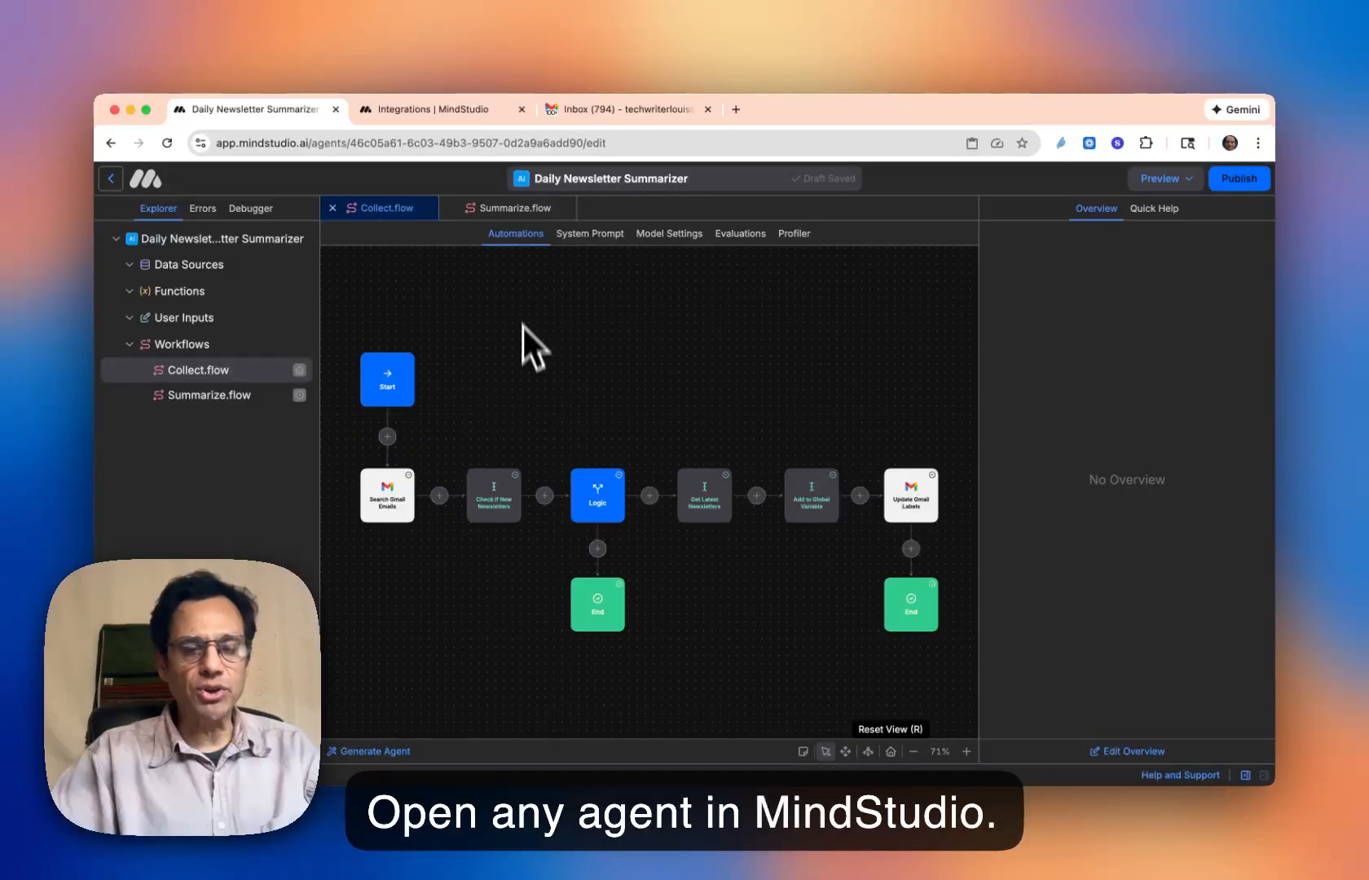
# - Open the full block library from the Collect.flow canvas and search the blocks for "gmail"
pyautogui.rightClick(520, 293)
pyautogui.moveTo(597, 308)
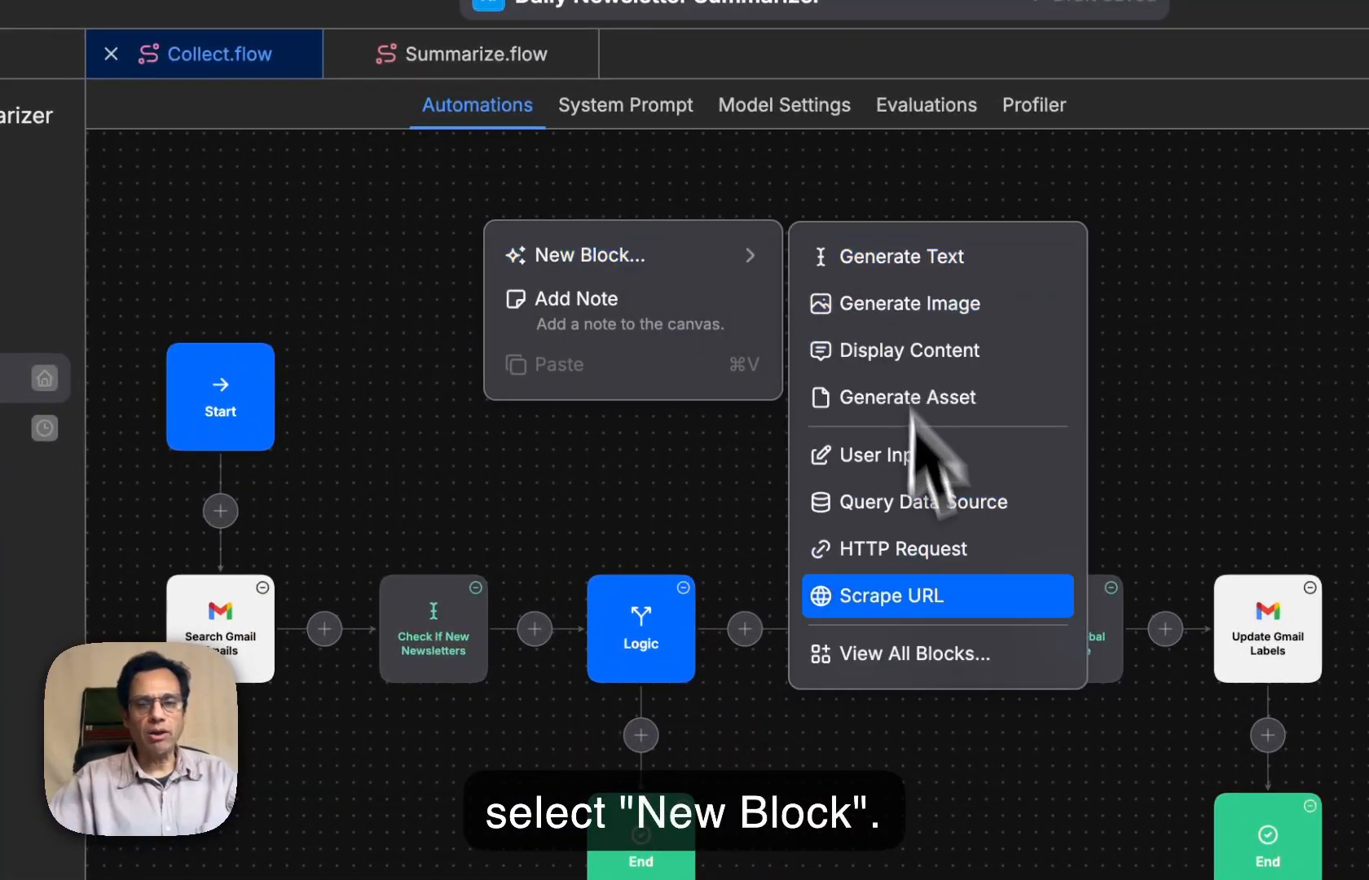
pyautogui.click(938, 662)
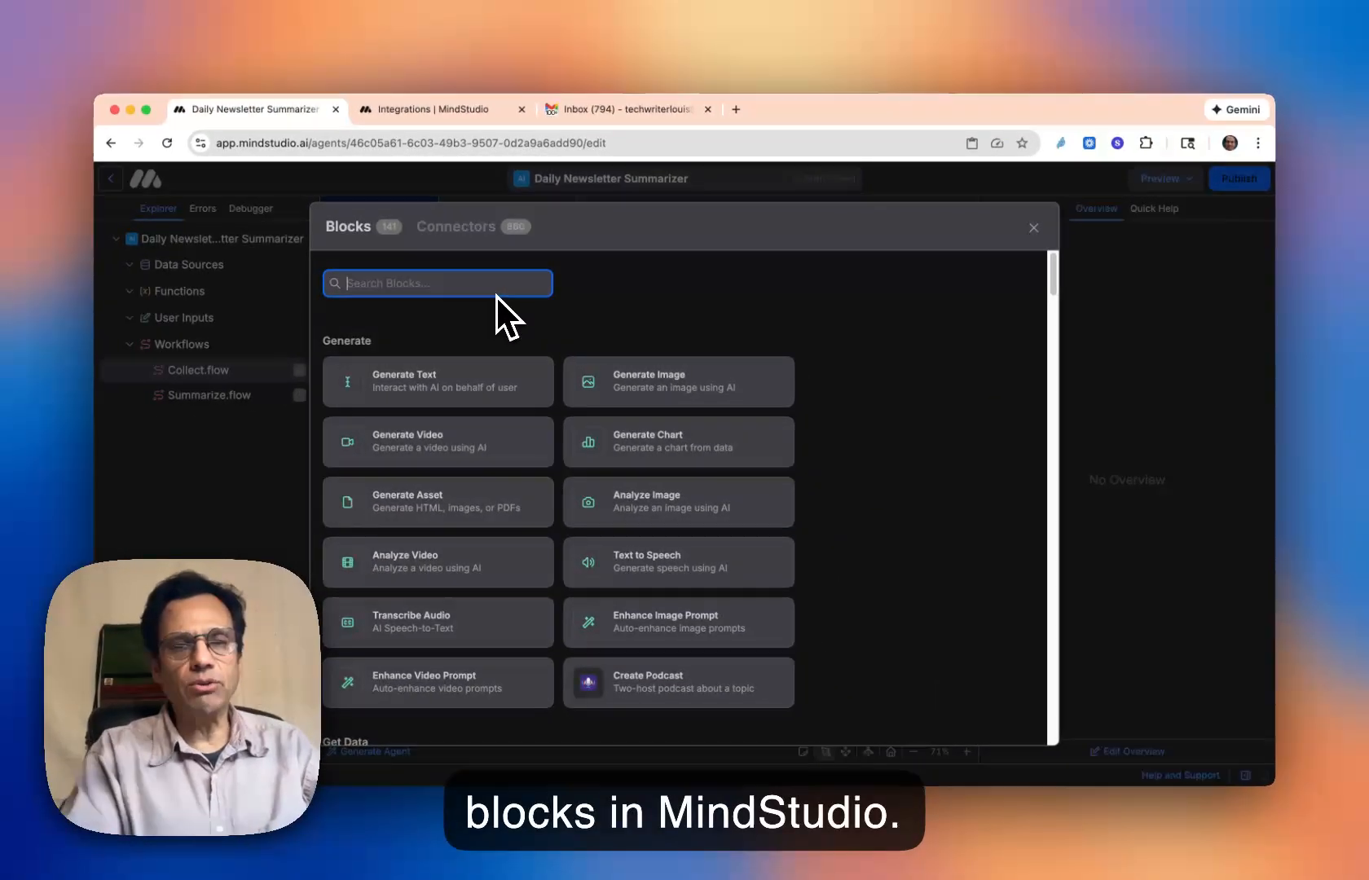
pyautogui.write('gmail')
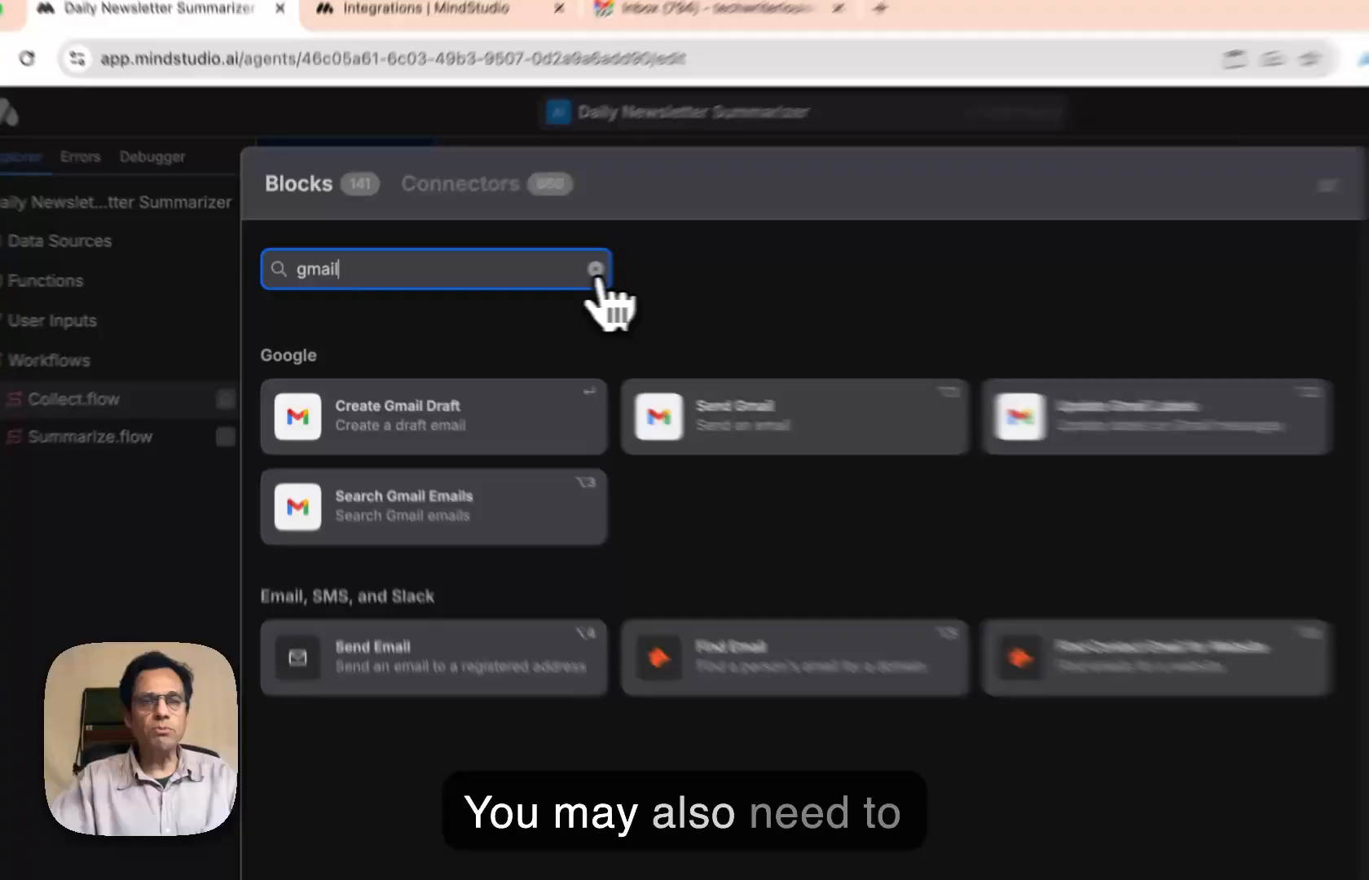
# - Clear the block search and browse the full block list down to the Google section
pyautogui.click(596, 269)
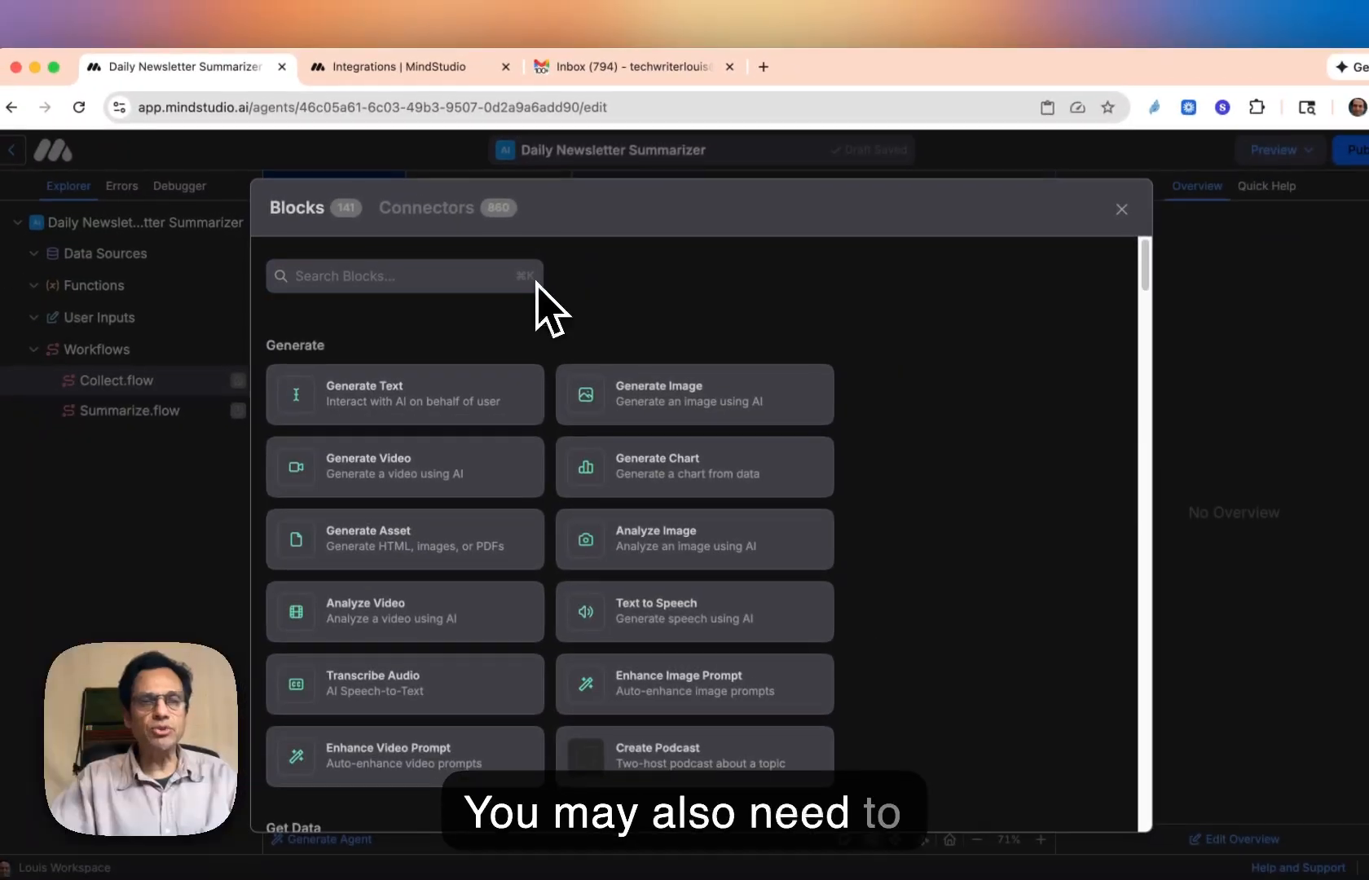
pyautogui.scroll(-8, 921, 586)
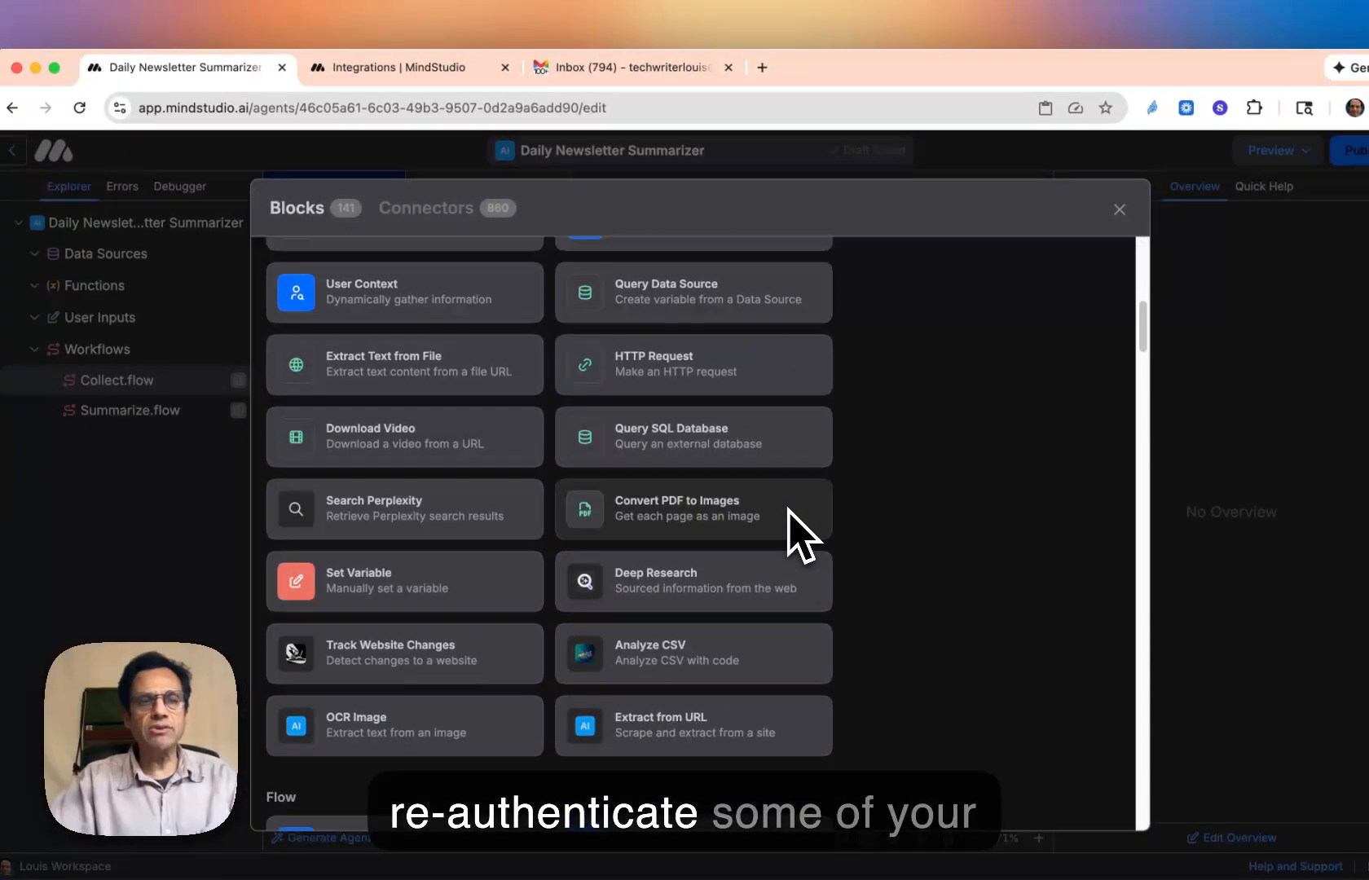
pyautogui.scroll(-20, 788, 510)
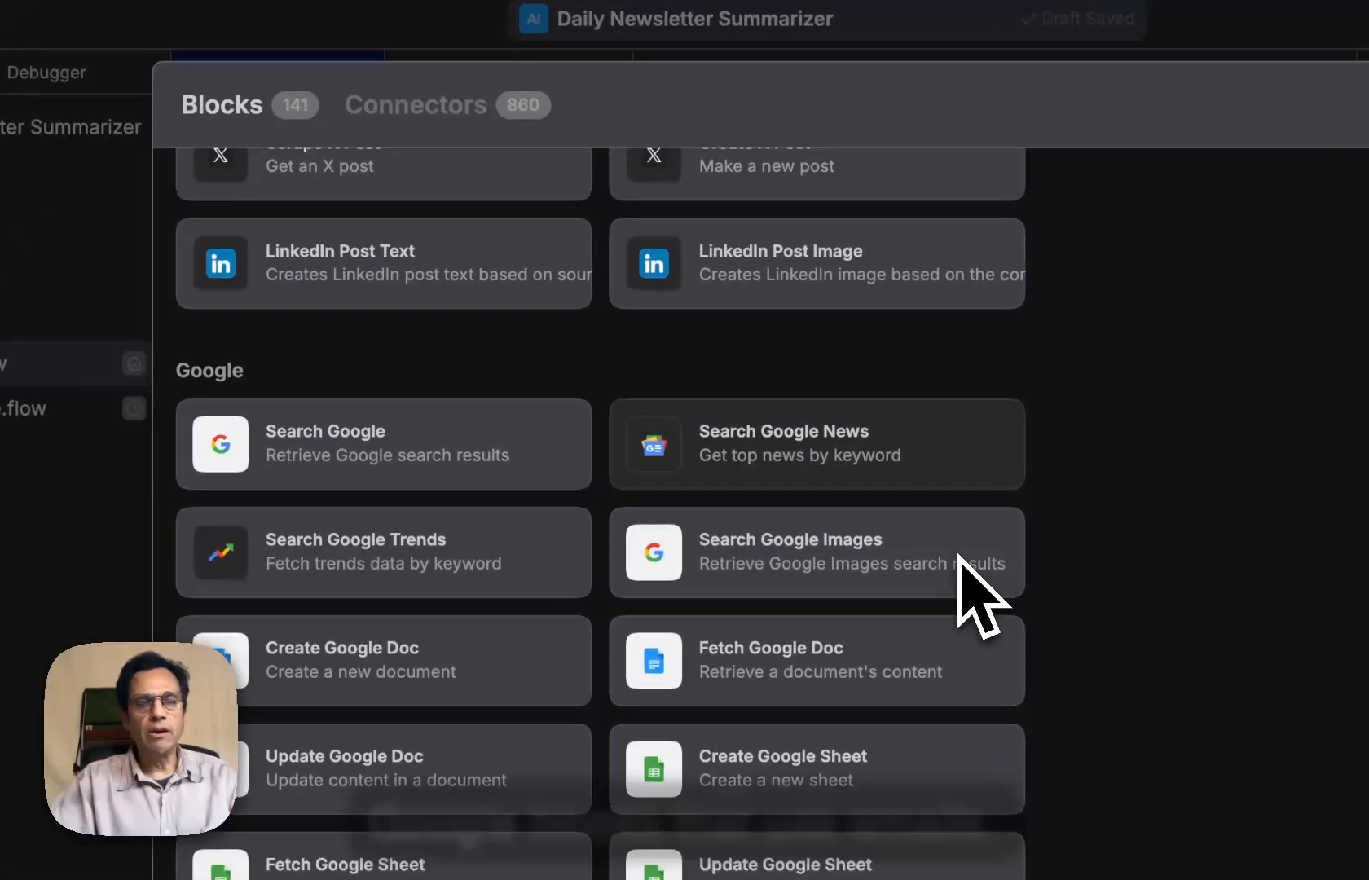
pyautogui.scroll(-3, 982, 595)
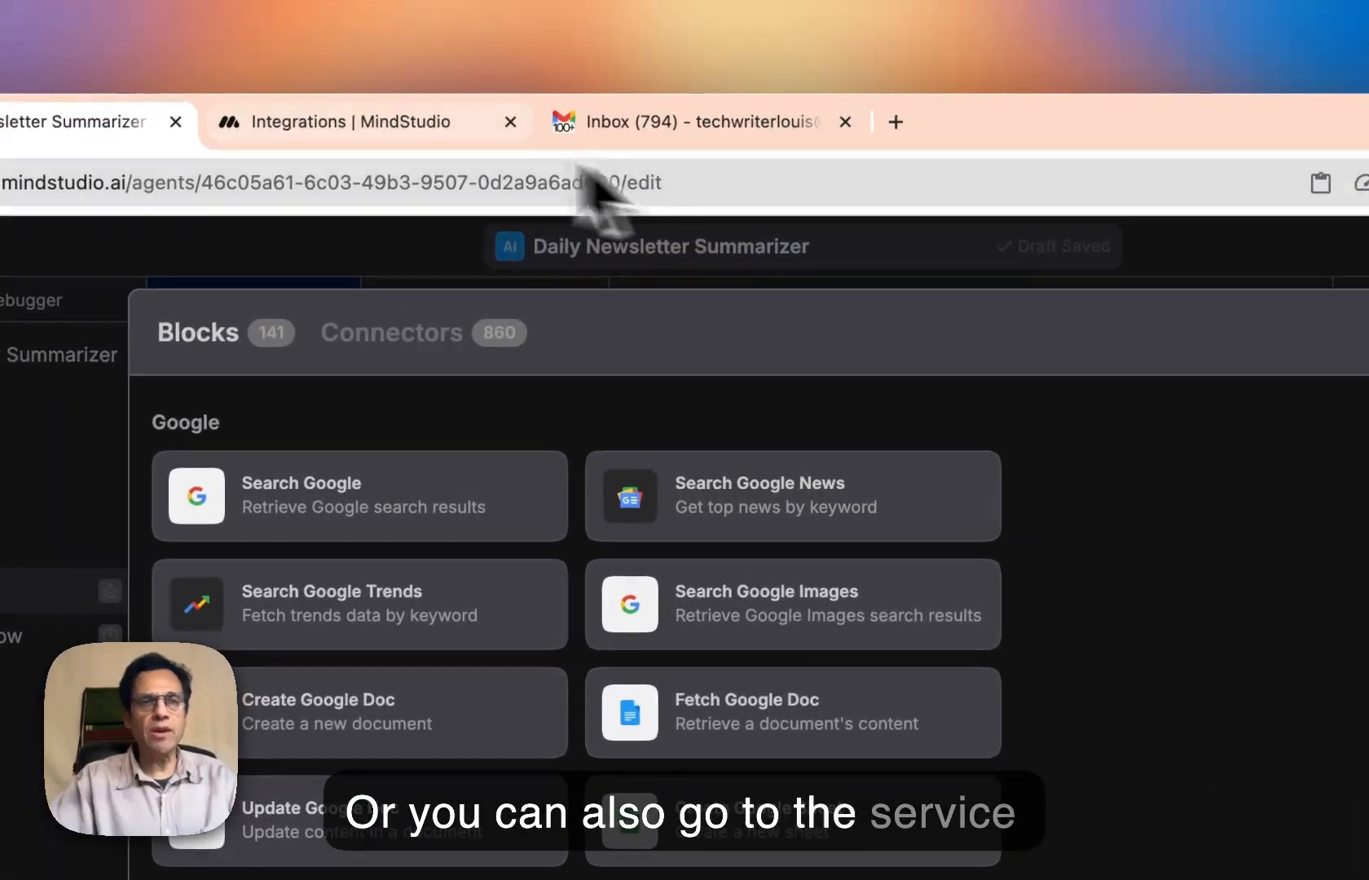
# - Go to the workspace's Service Router integrations and show the list of active integrations
pyautogui.click(656, 143)
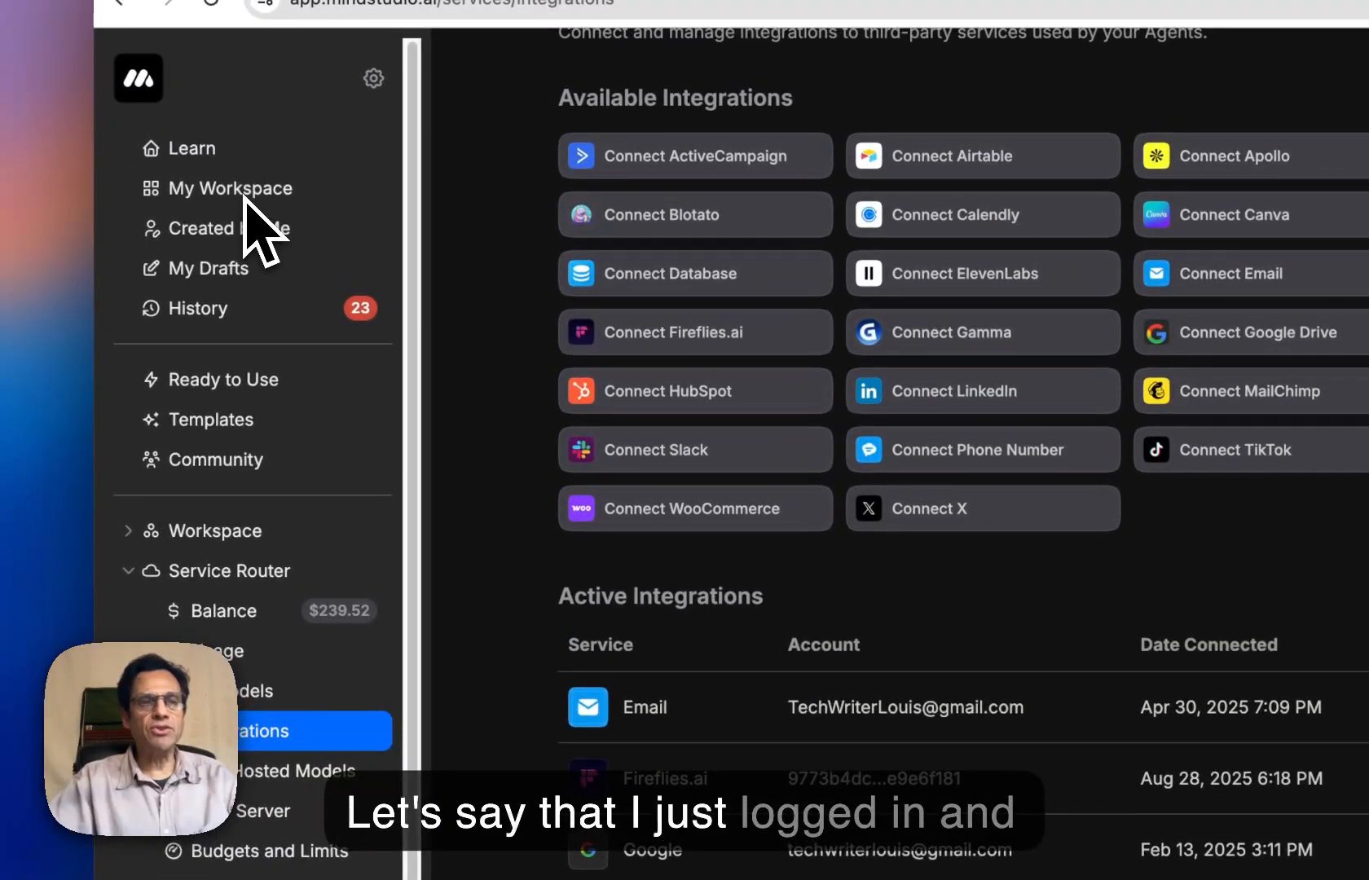
pyautogui.click(244, 200)
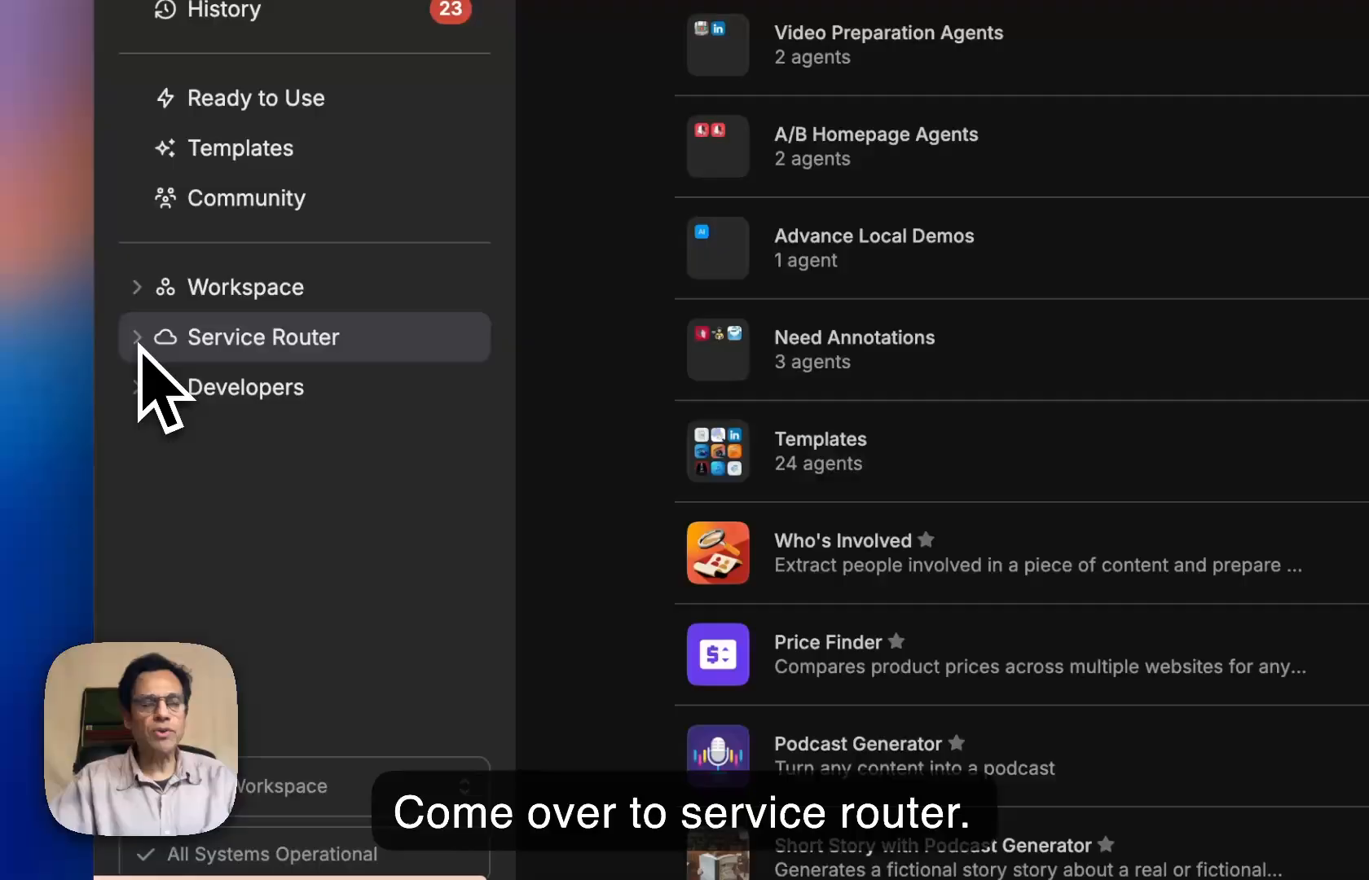
pyautogui.click(138, 345)
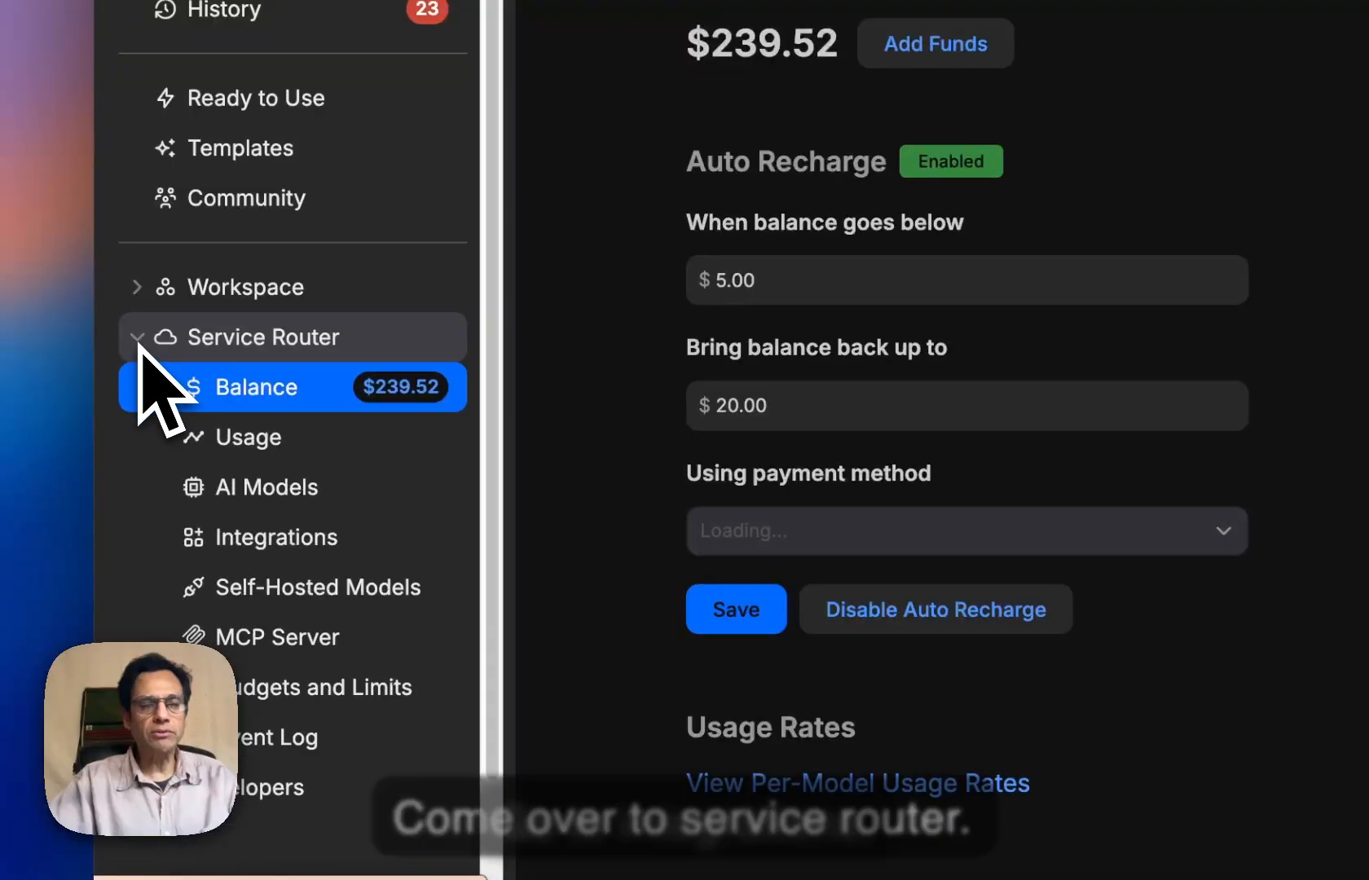
pyautogui.click(289, 538)
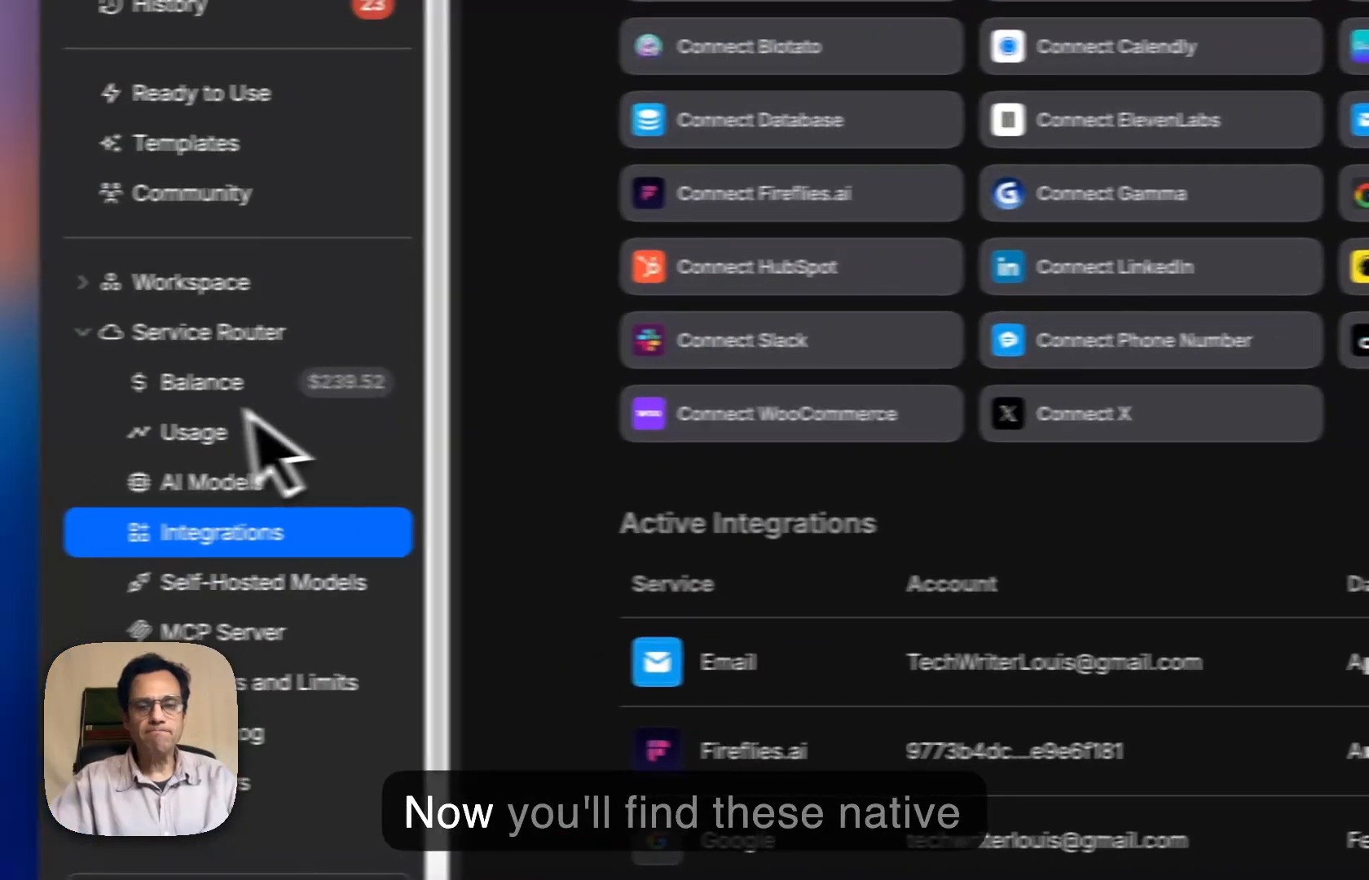
pyautogui.scroll(-5, 889, 416)
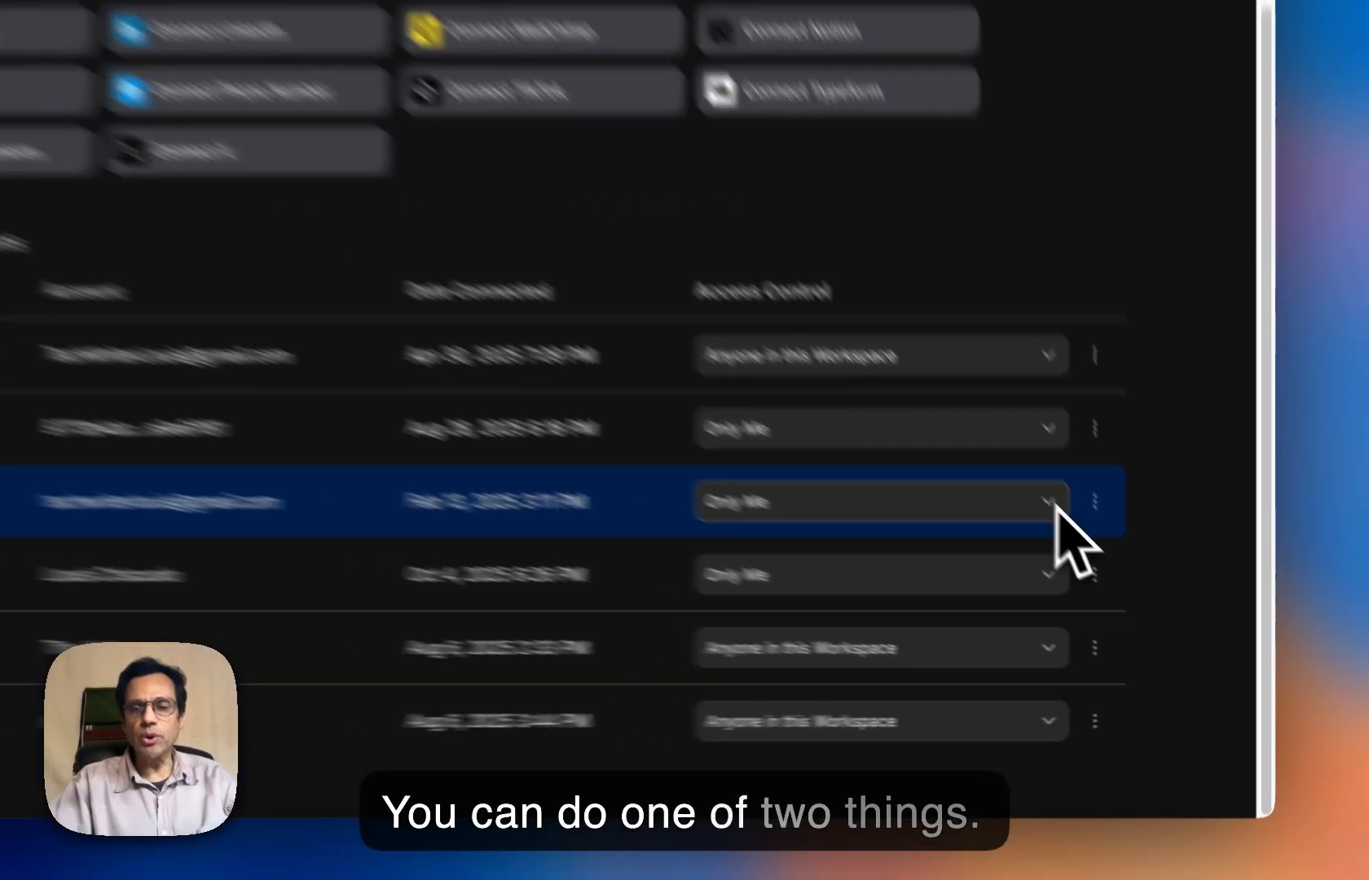
# - Examine the access control choices and the available connection actions for the active Google integration
pyautogui.click(998, 454)
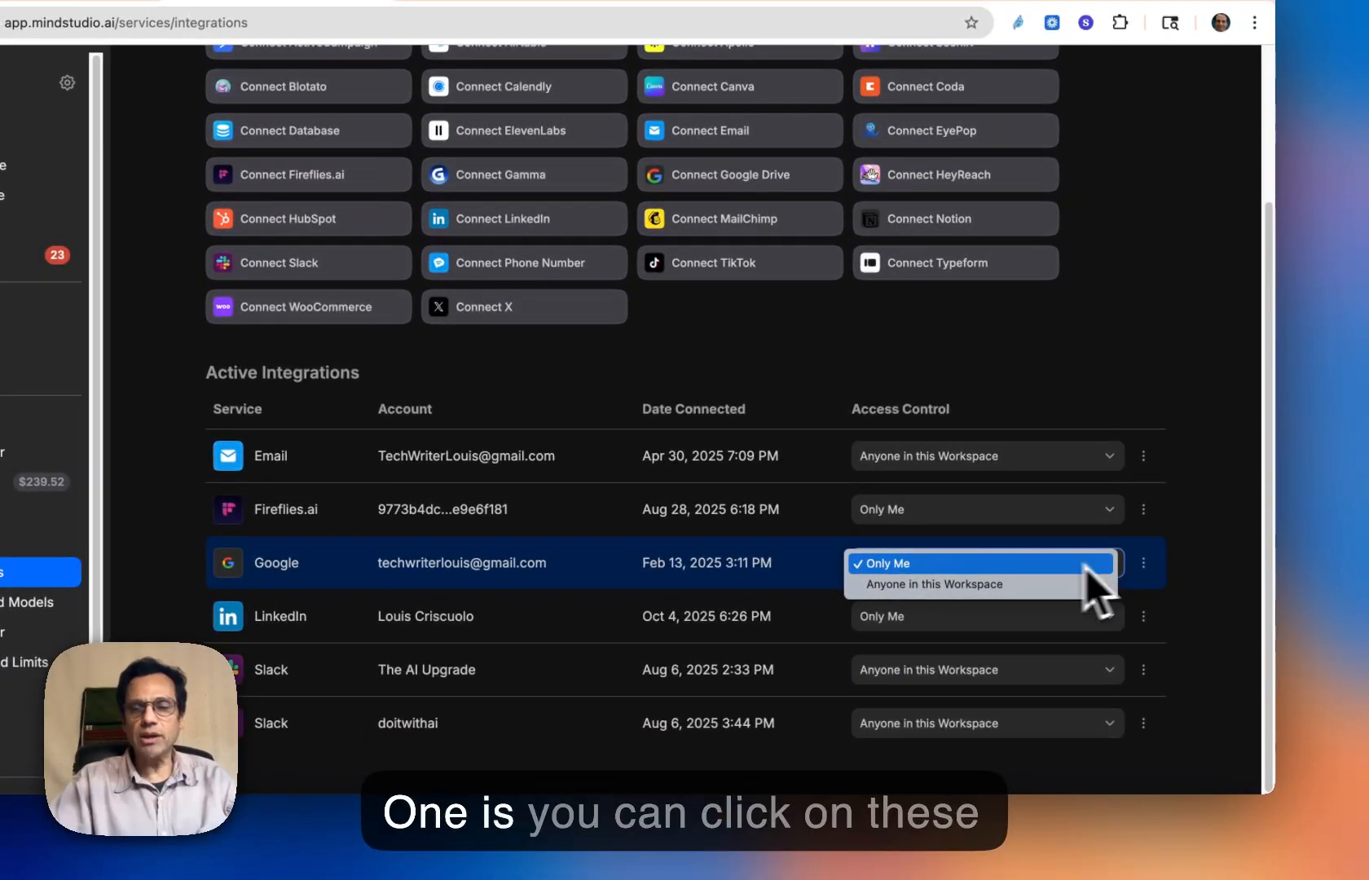
pyautogui.click(1084, 564)
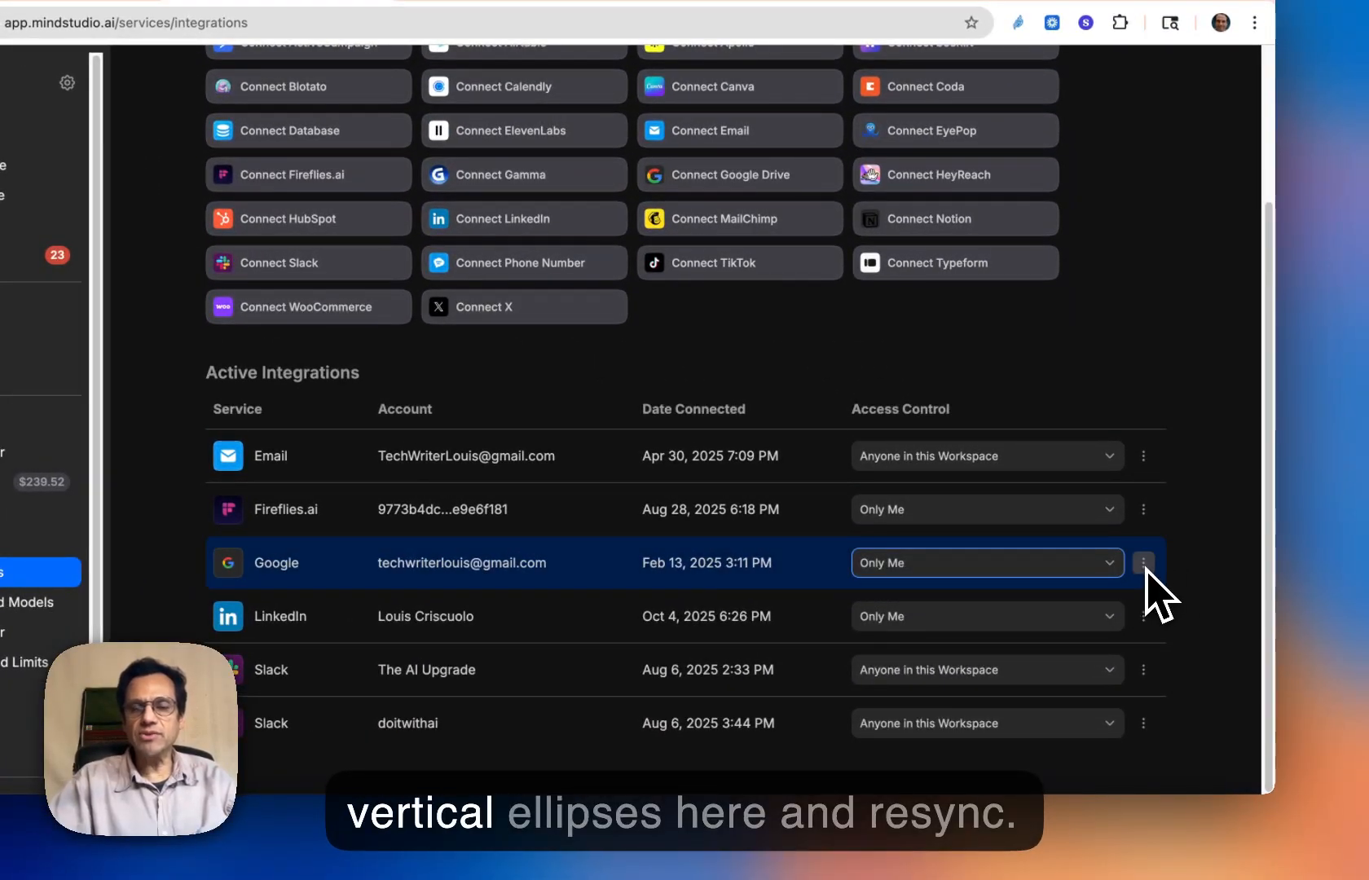
pyautogui.click(1144, 562)
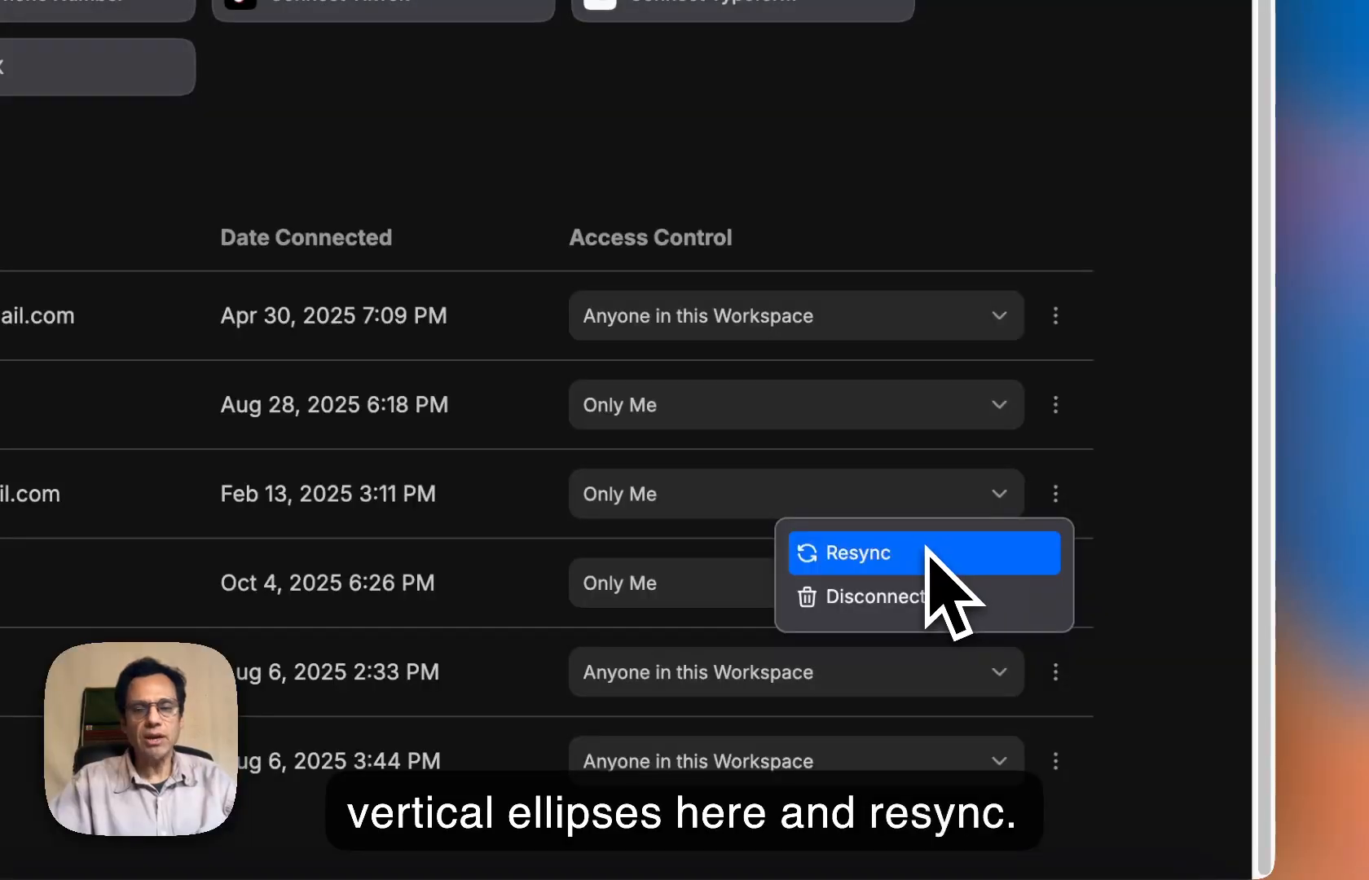
pyautogui.click(1137, 448)
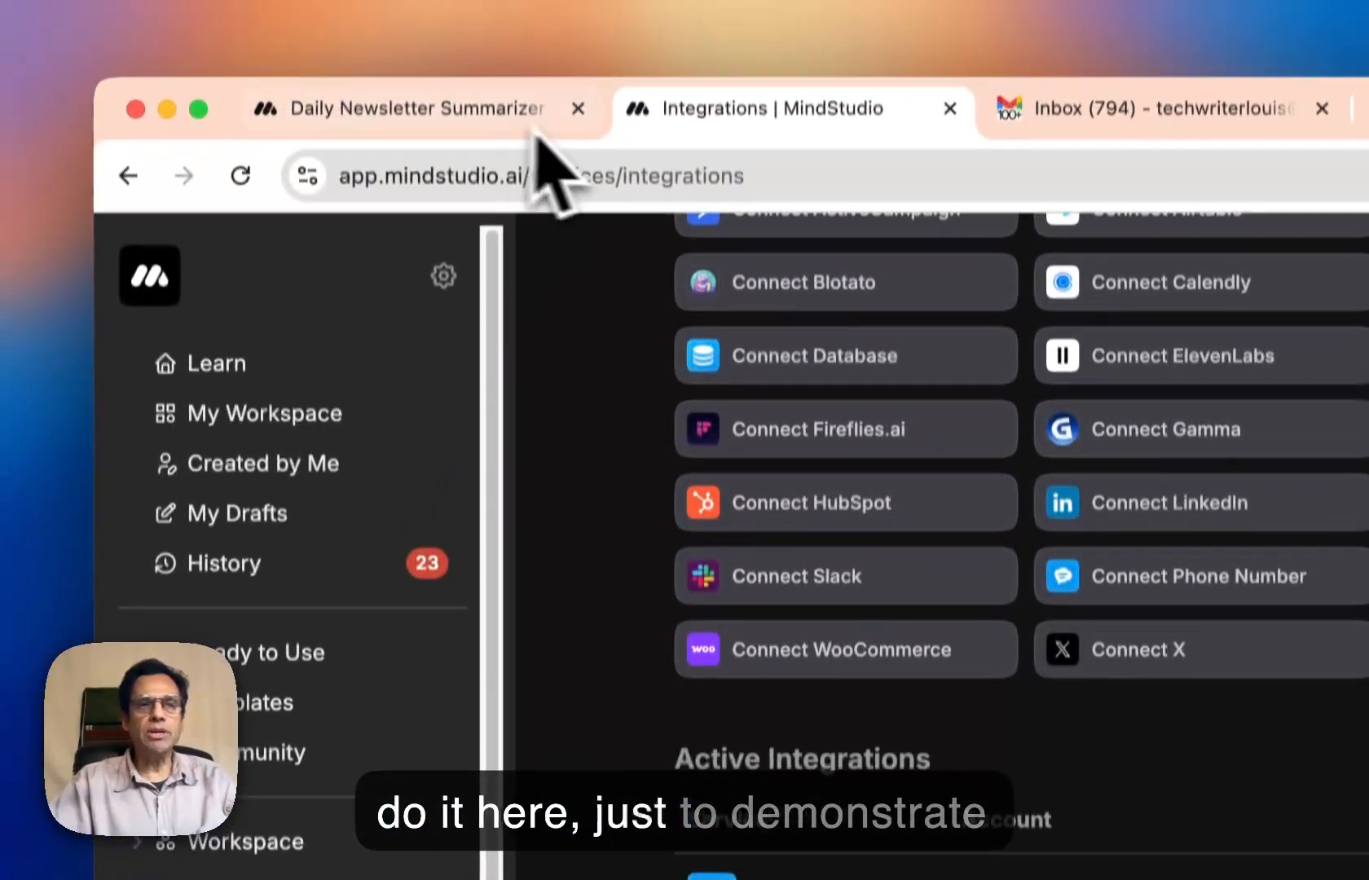
# - Return to the Daily Newsletter Summarizer agent, leave the block library and select the Search Gmail Emails block
pyautogui.click(534, 135)
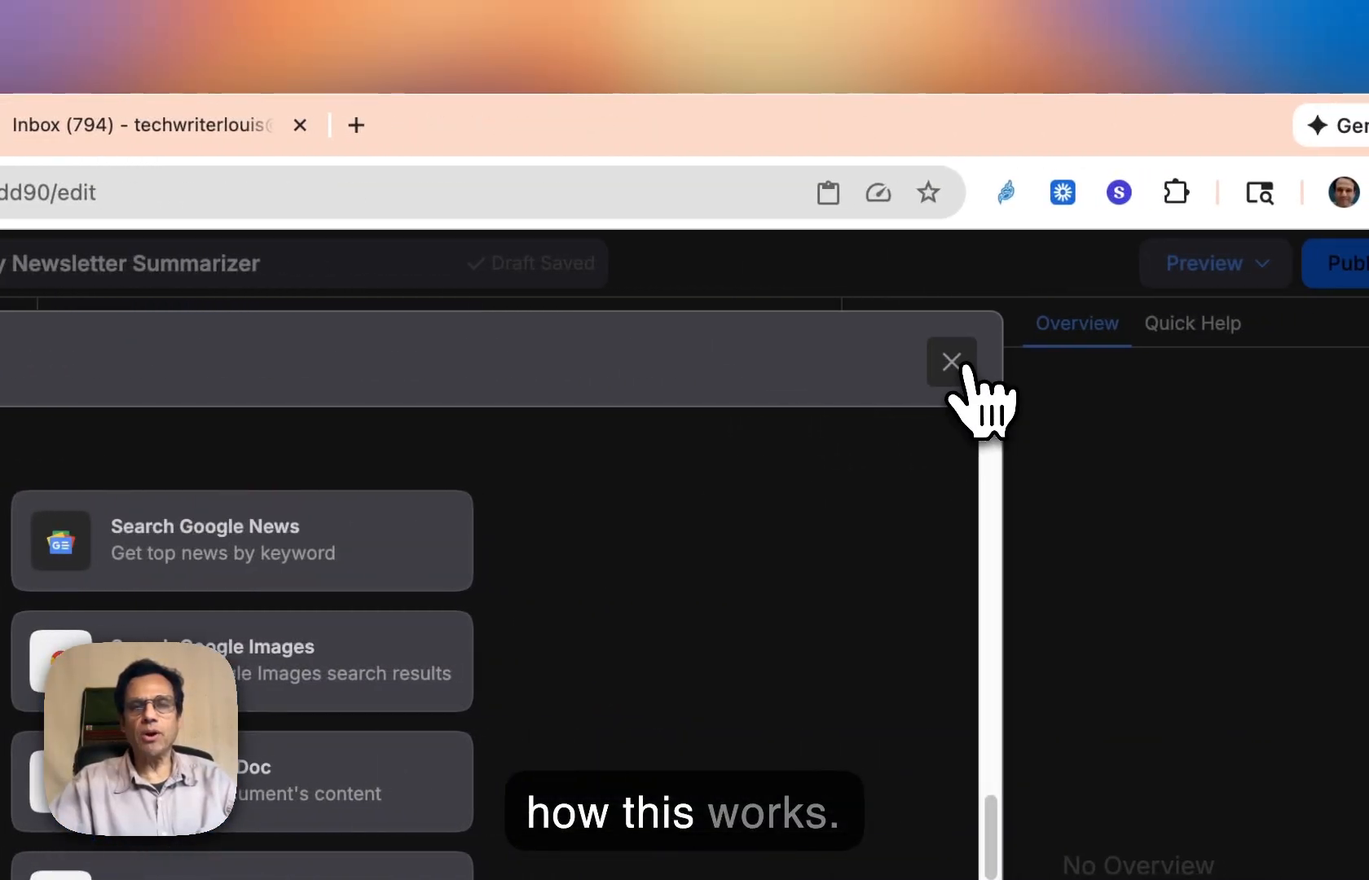
pyautogui.click(952, 365)
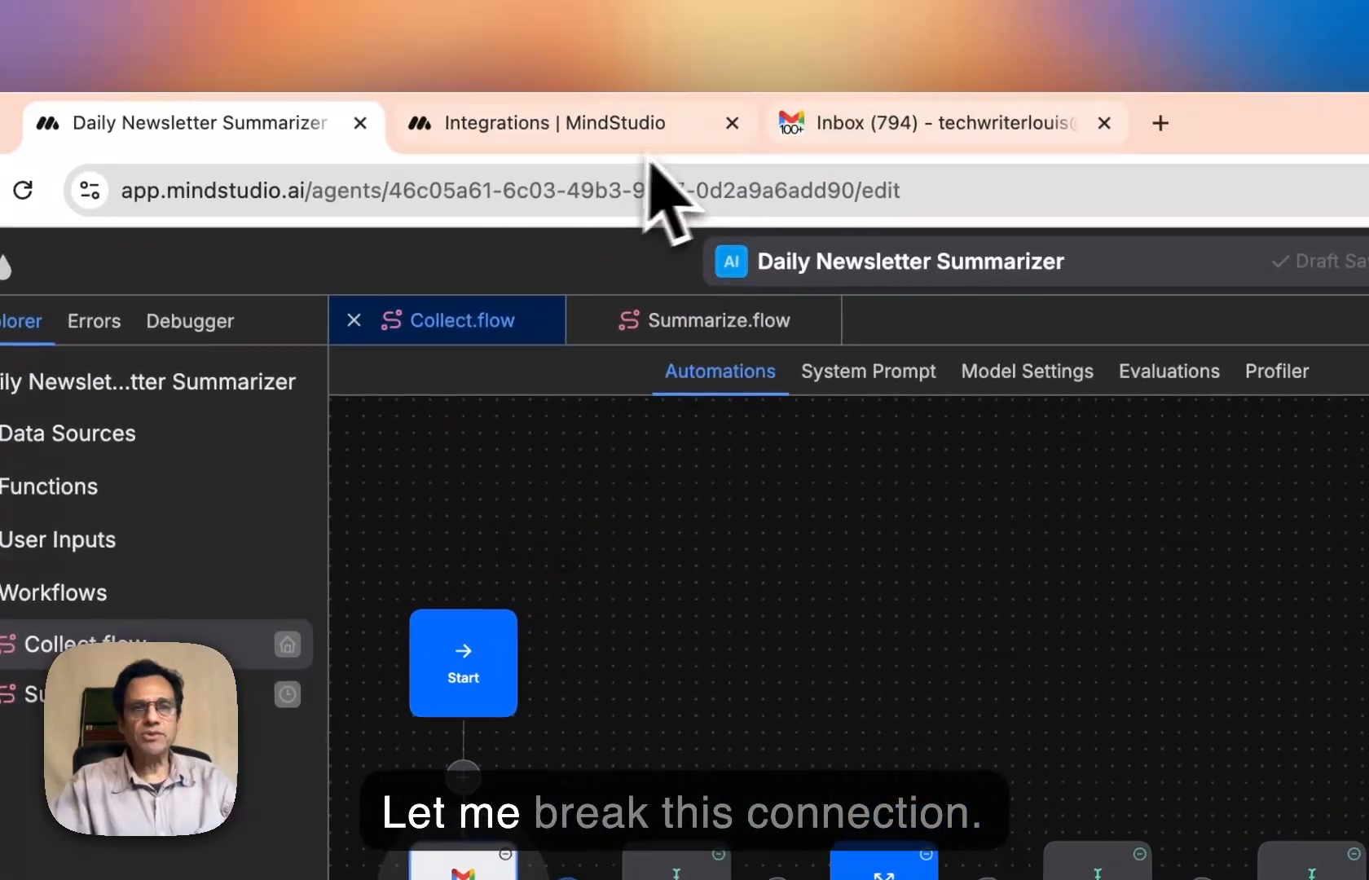
# - Disconnect the Google account from the active integrations and confirm deleting the connection
pyautogui.click(575, 146)
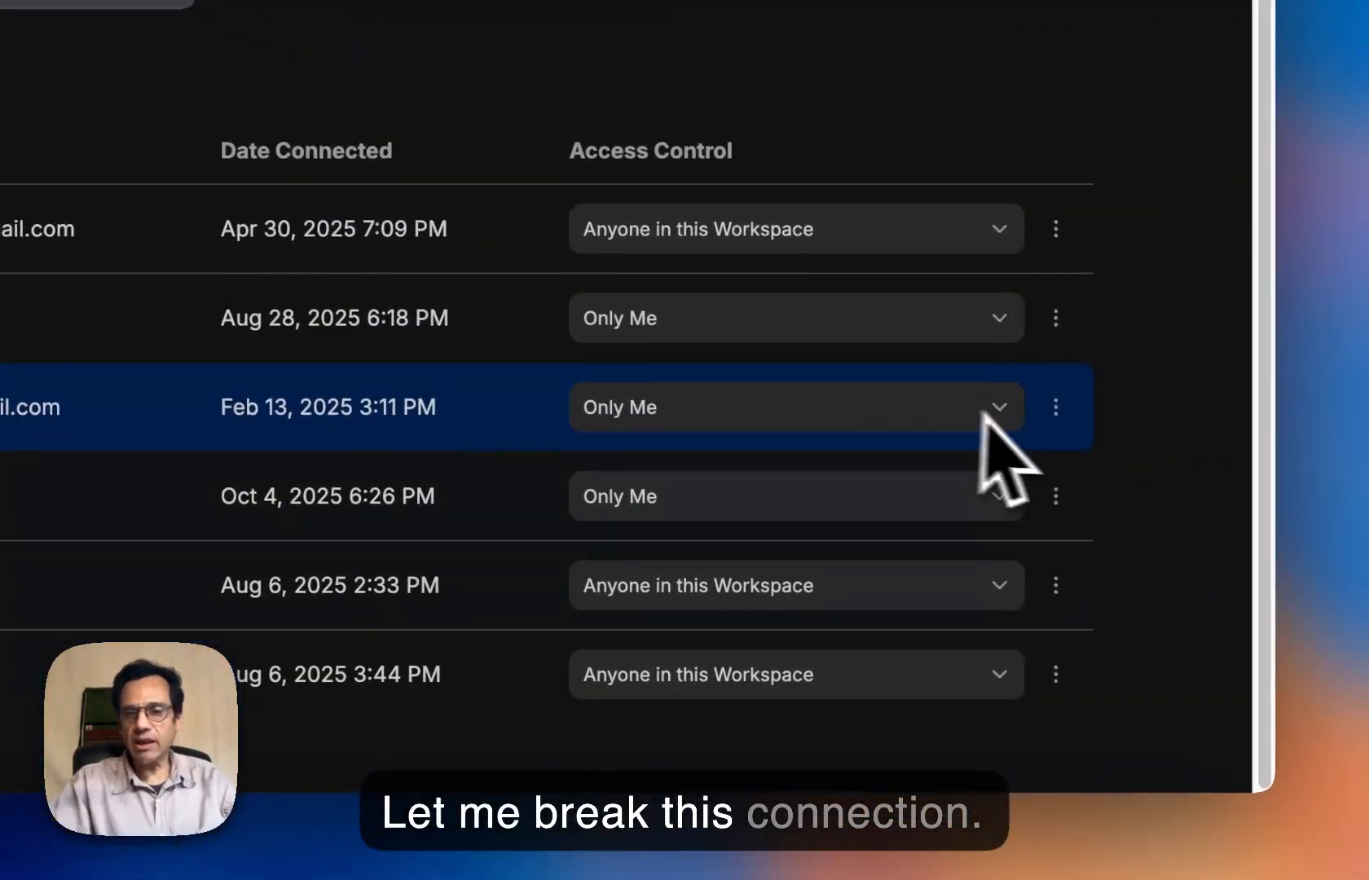
pyautogui.click(1055, 408)
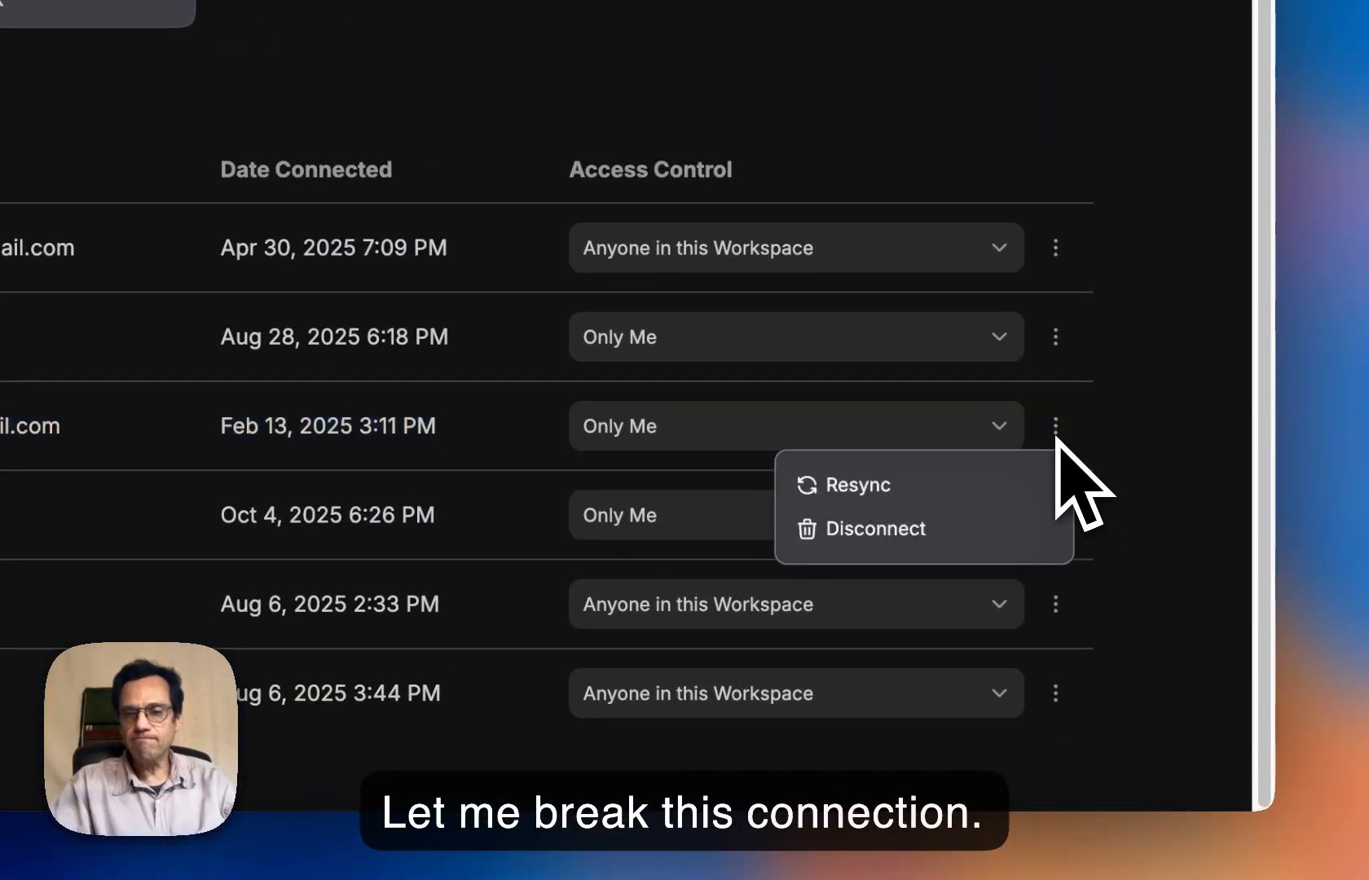
pyautogui.click(914, 518)
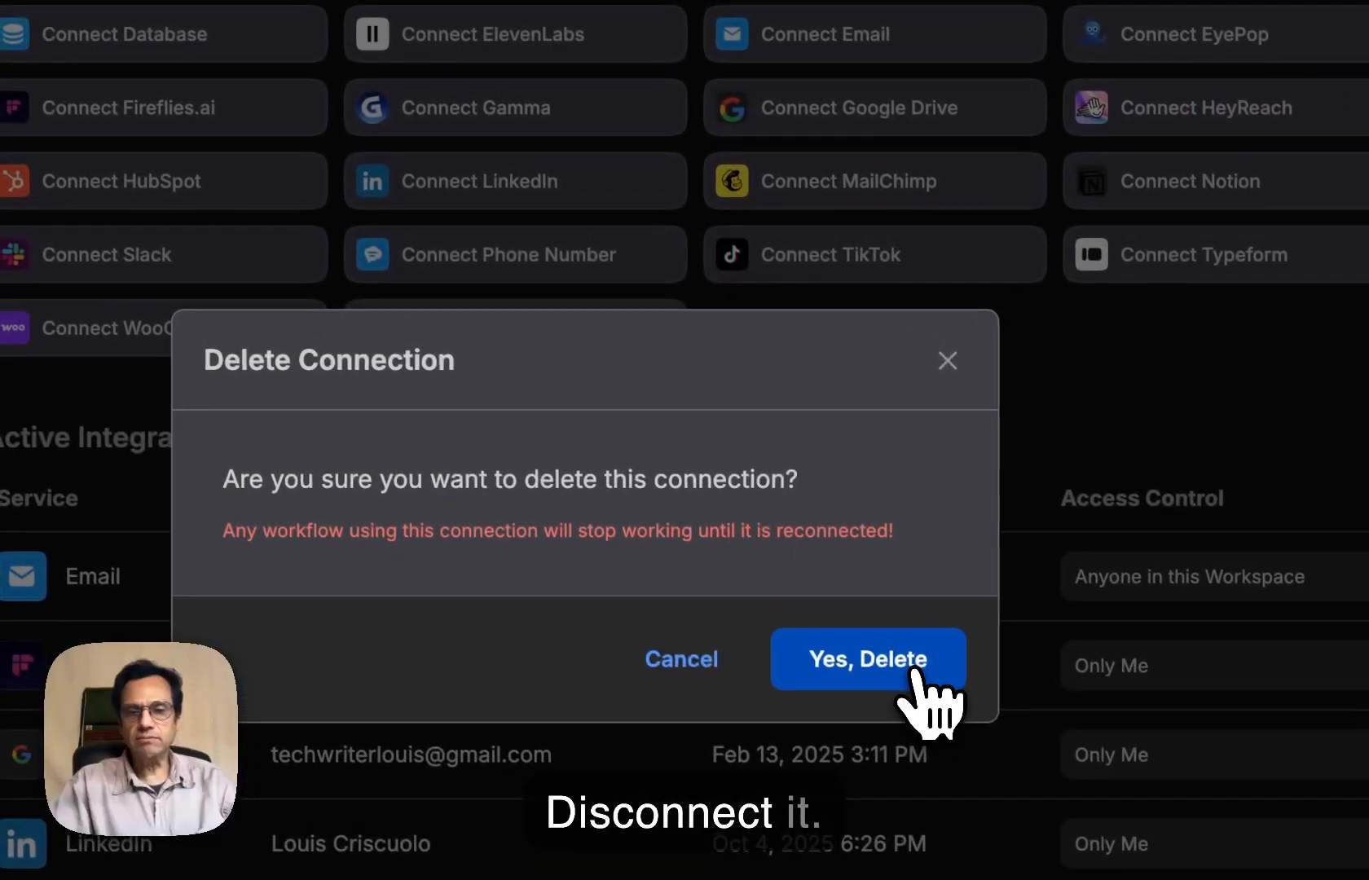
pyautogui.click(421, 343)
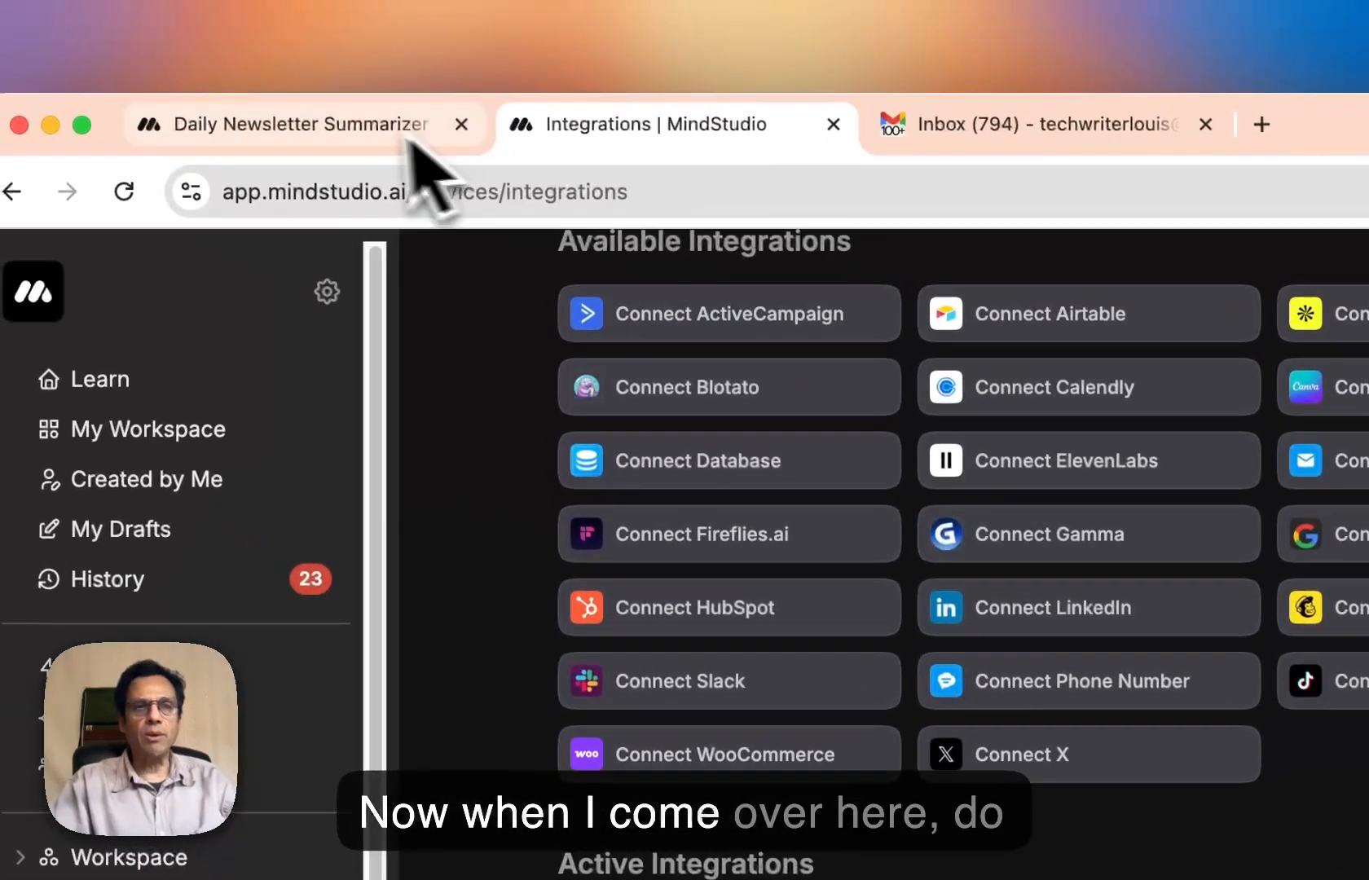
# - Switch back to the Daily Newsletter Summarizer agent and reload the page
pyautogui.click(424, 161)
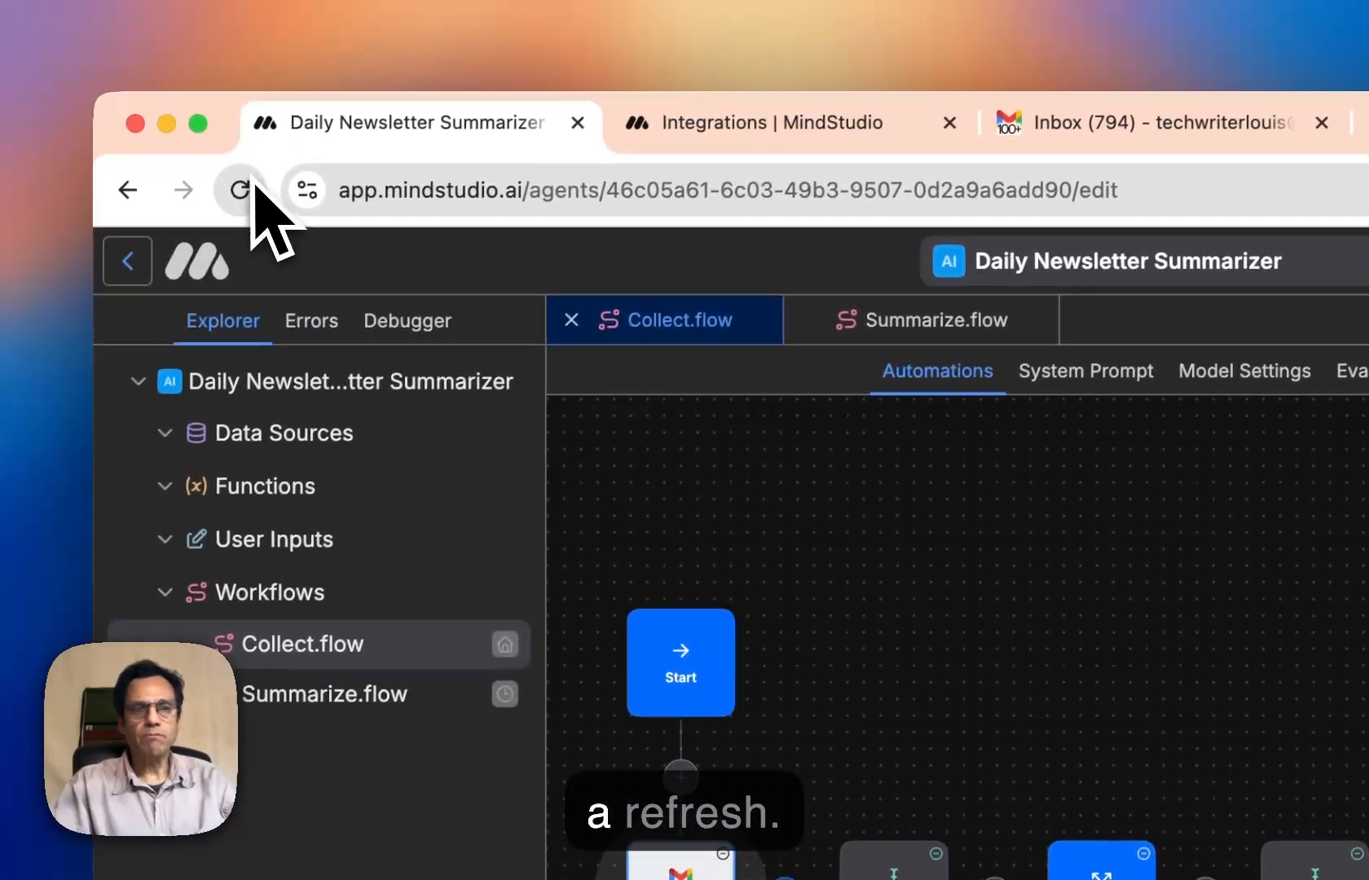
pyautogui.click(241, 189)
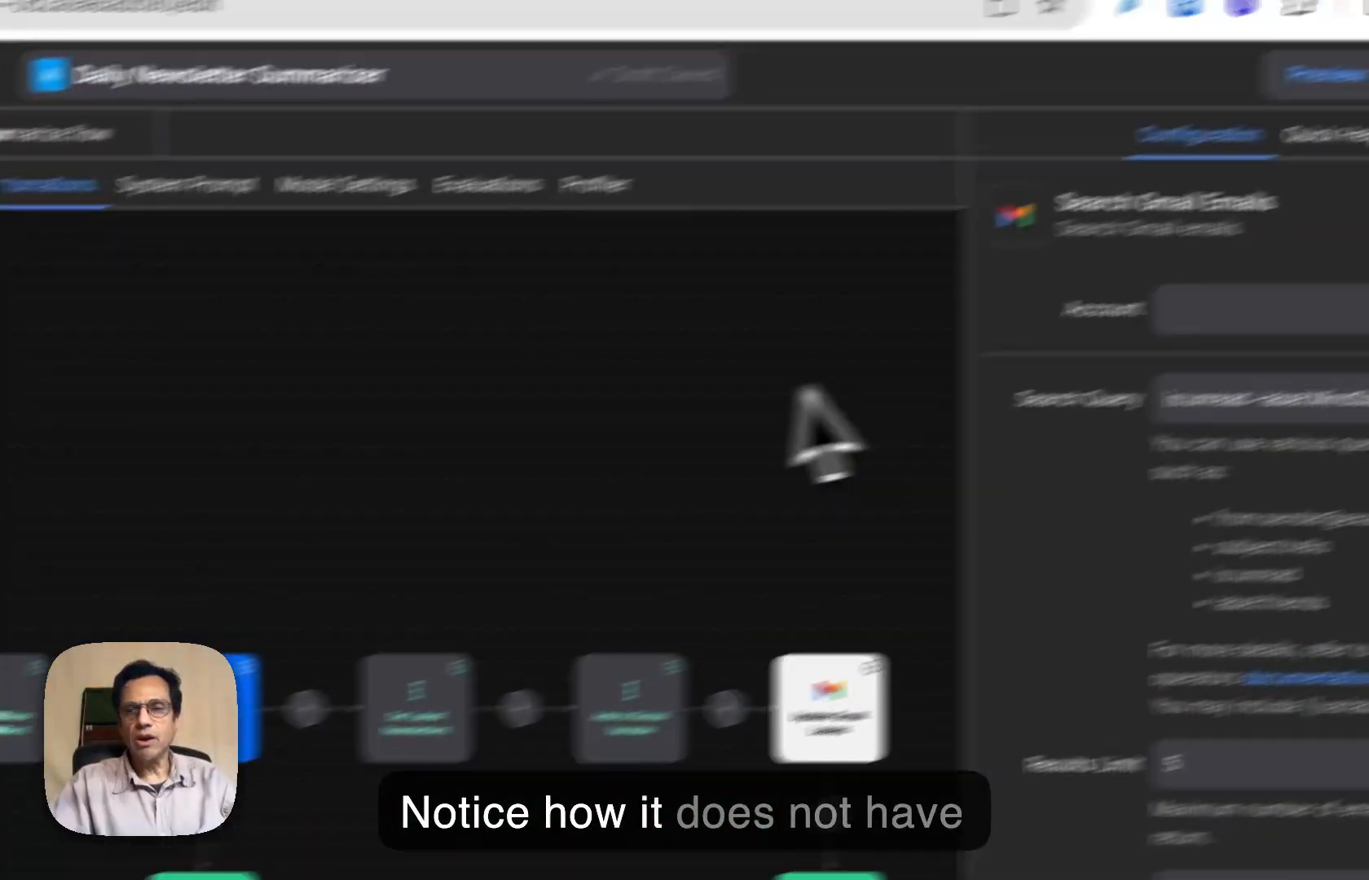
# - Start connecting a new account for the Search Gmail Emails block and choose the Google account to sign in with
pyautogui.click(1259, 313)
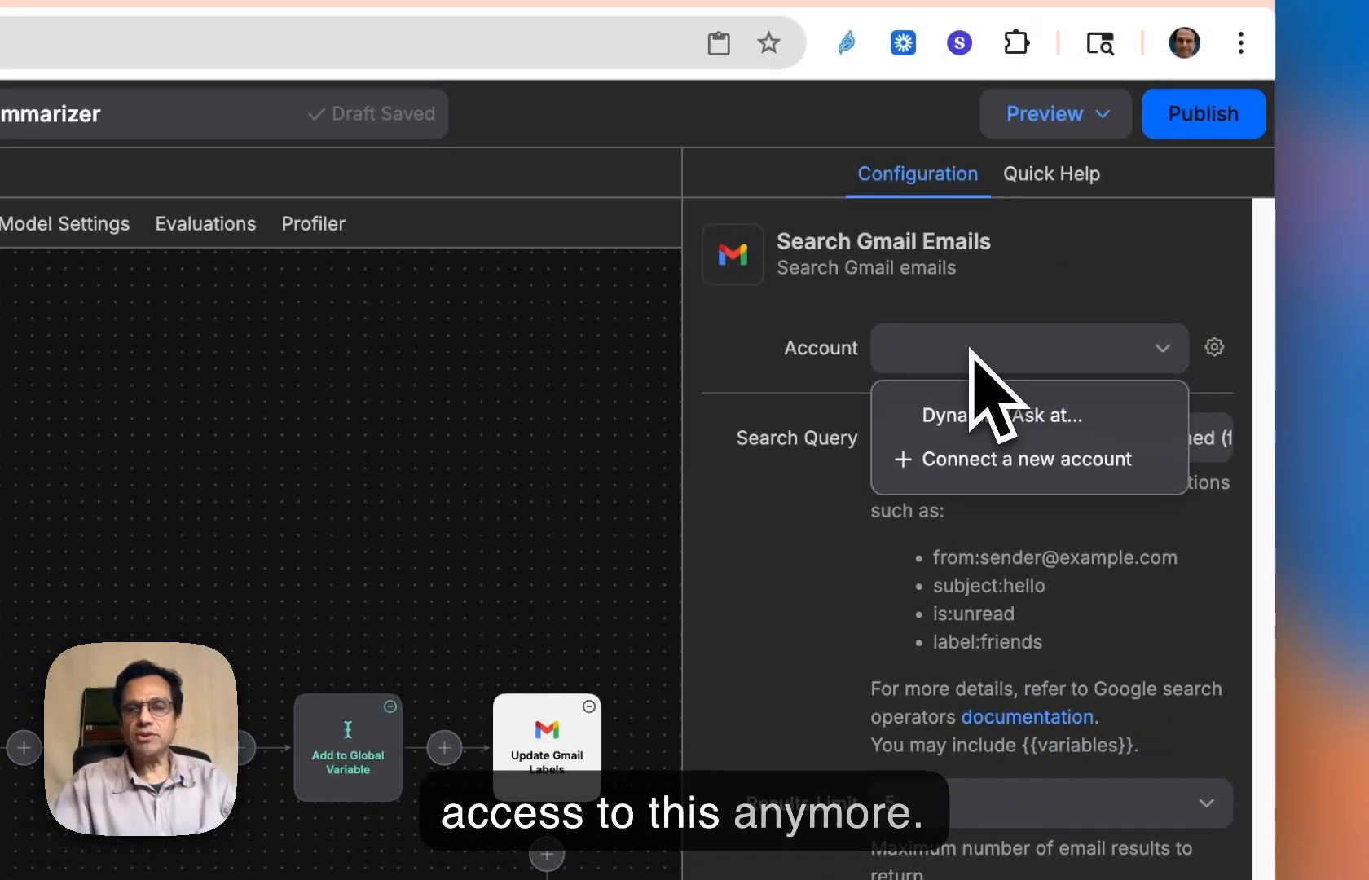
pyautogui.click(986, 475)
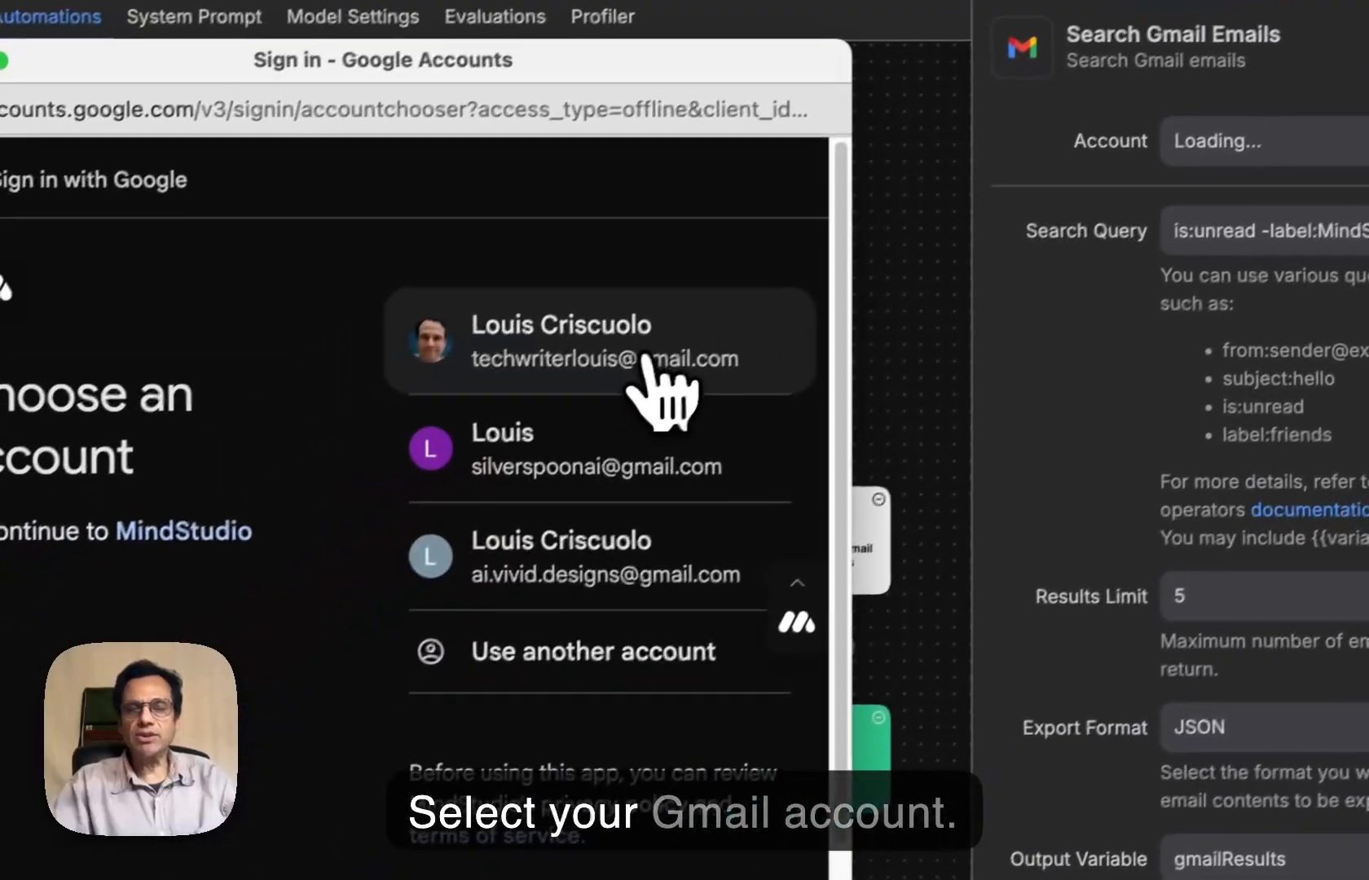
pyautogui.click(654, 350)
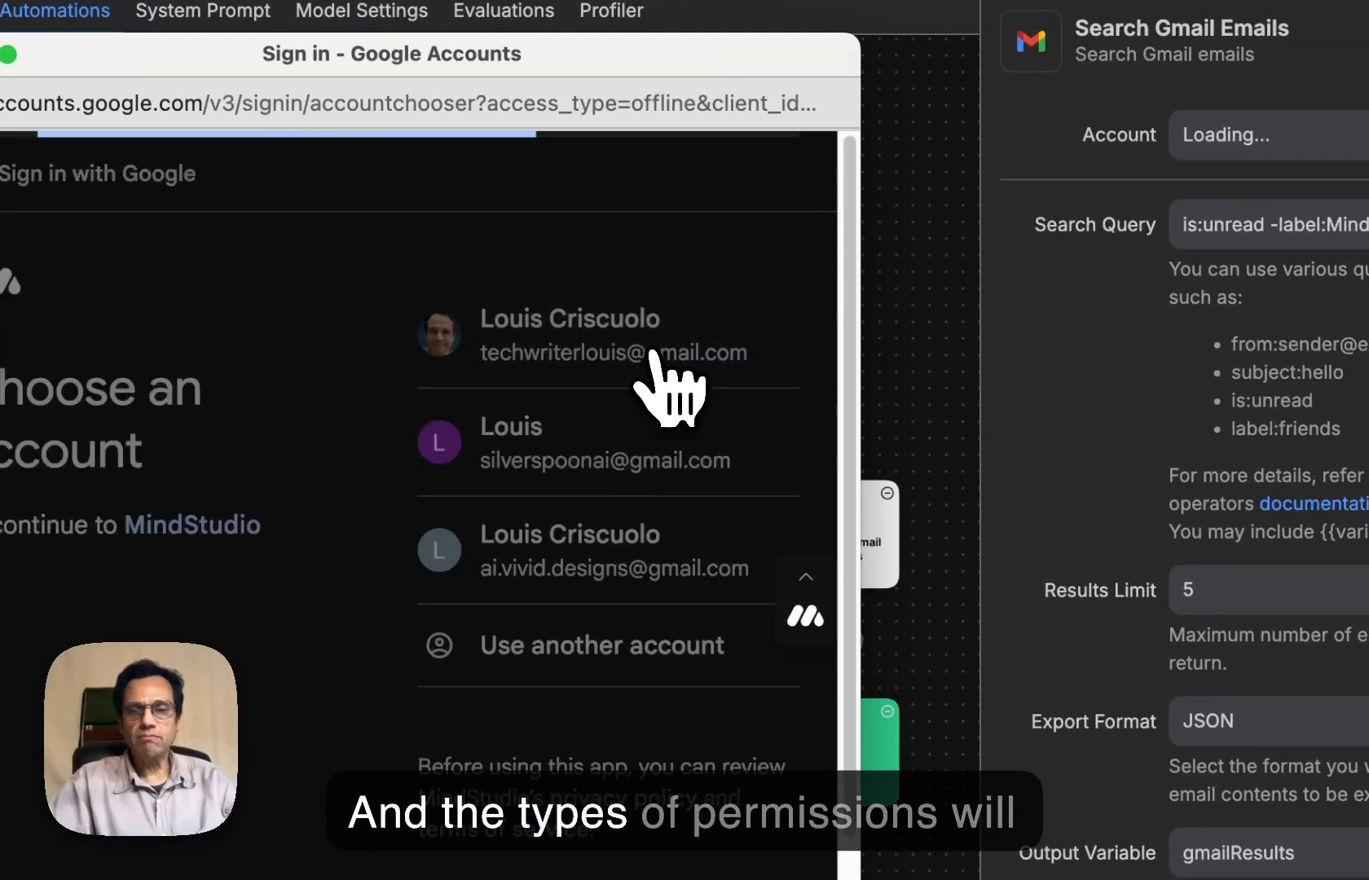
# - Review the Google sign-in information, continue through MindStudio's sign-in and access requests, and close the sign-in window
pyautogui.scroll(-3, 737, 587)
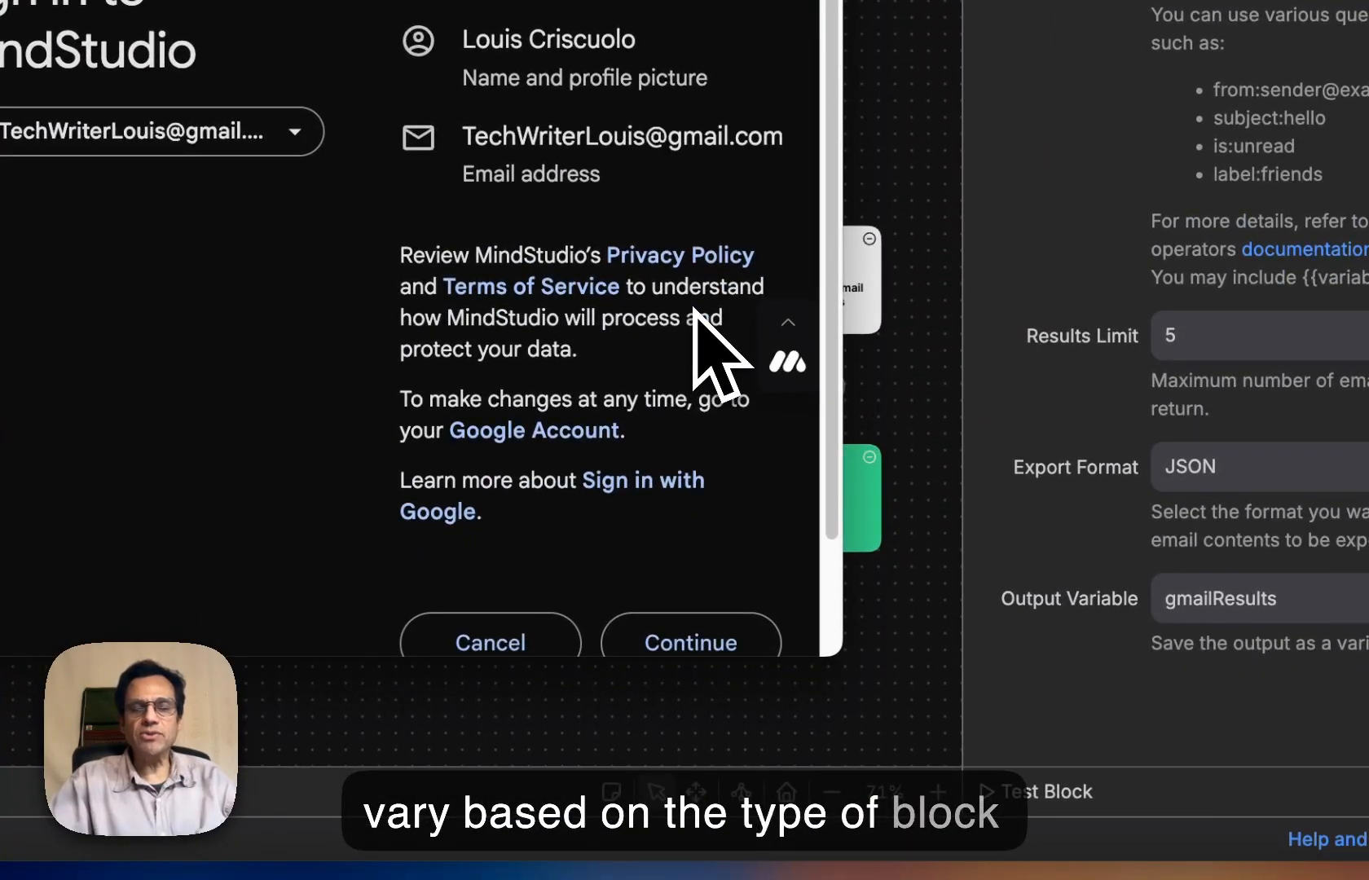
pyautogui.scroll(-1, 694, 310)
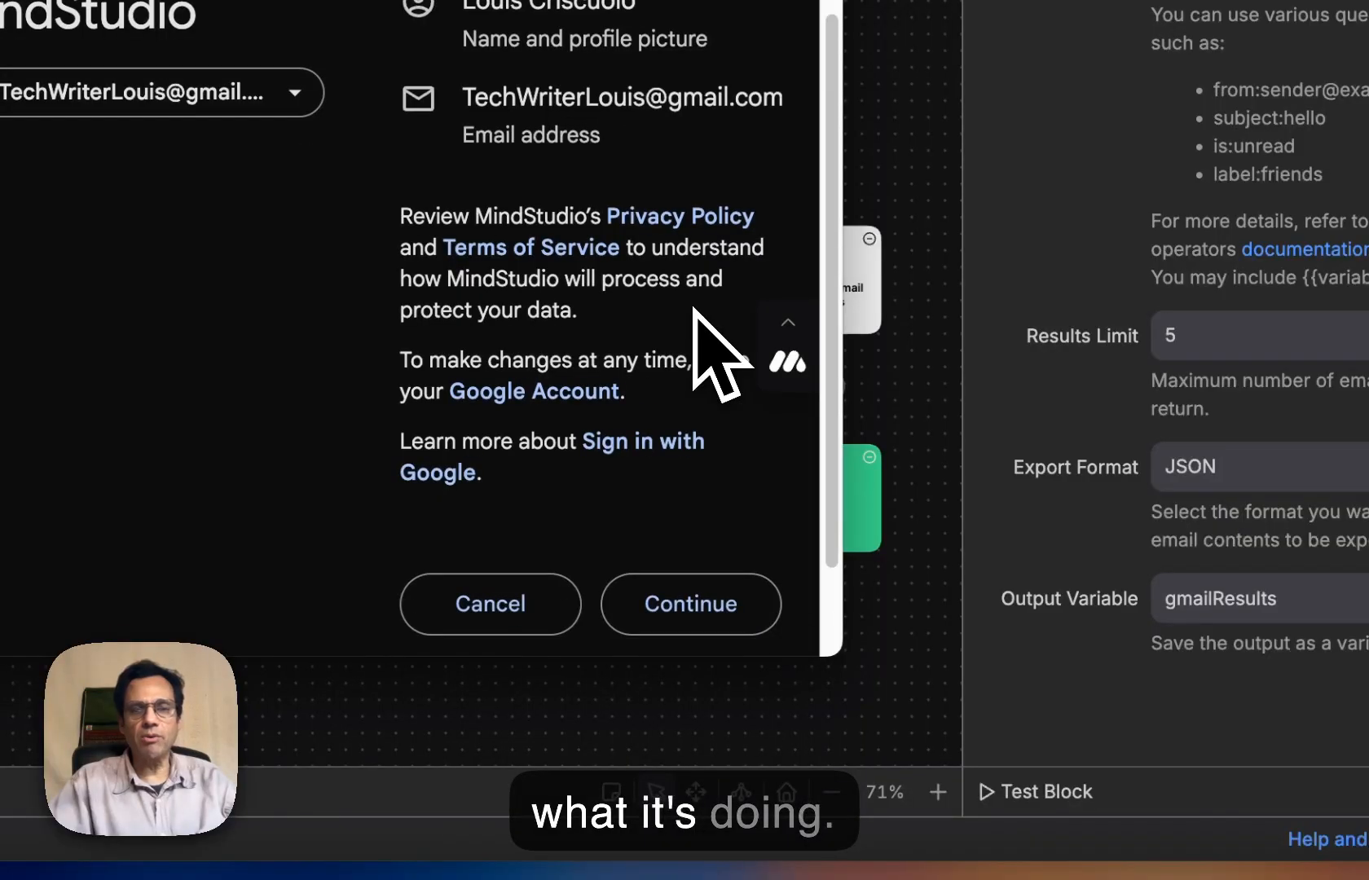
pyautogui.scroll(1, 695, 310)
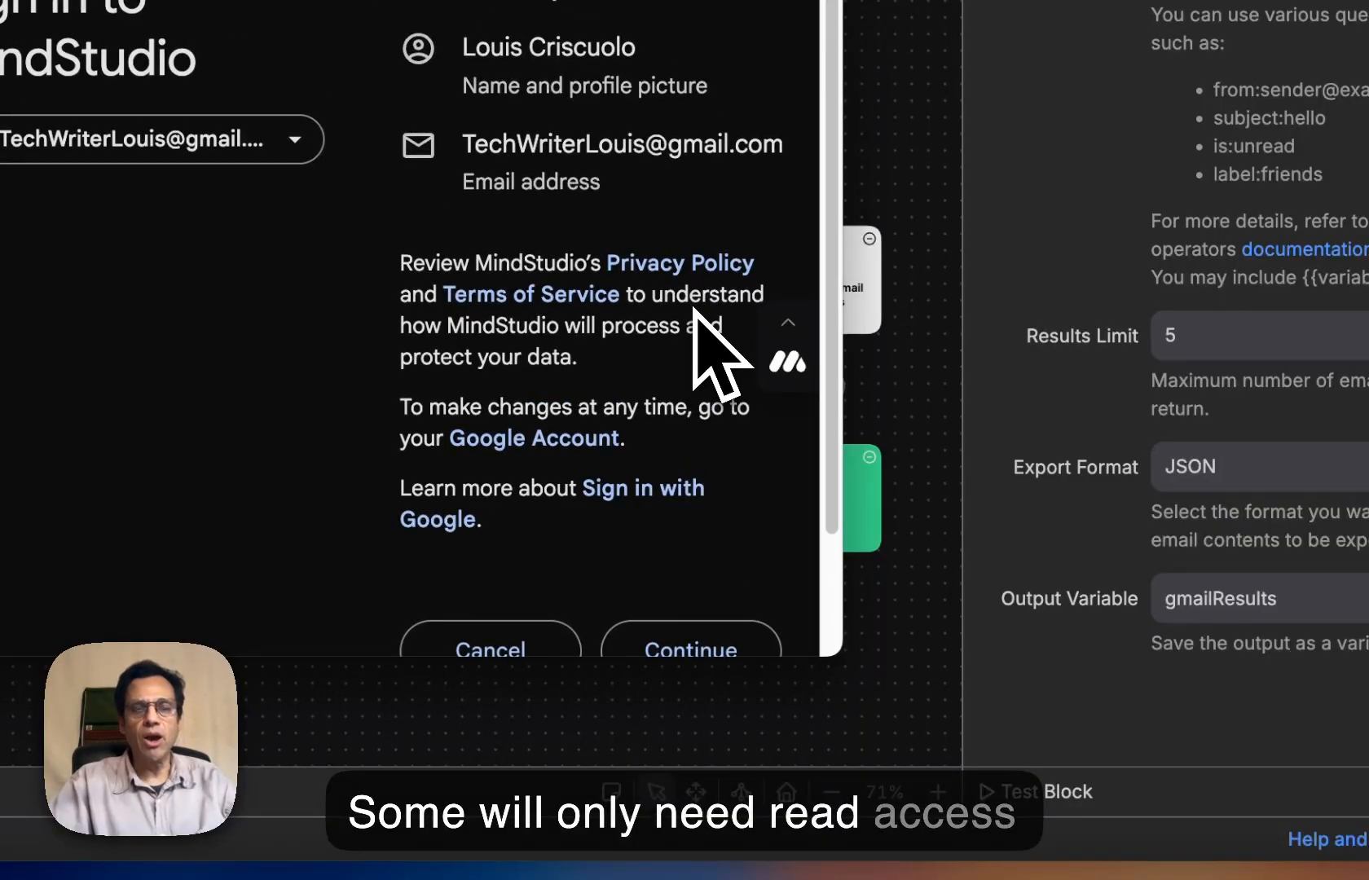
pyautogui.scroll(-2, 695, 310)
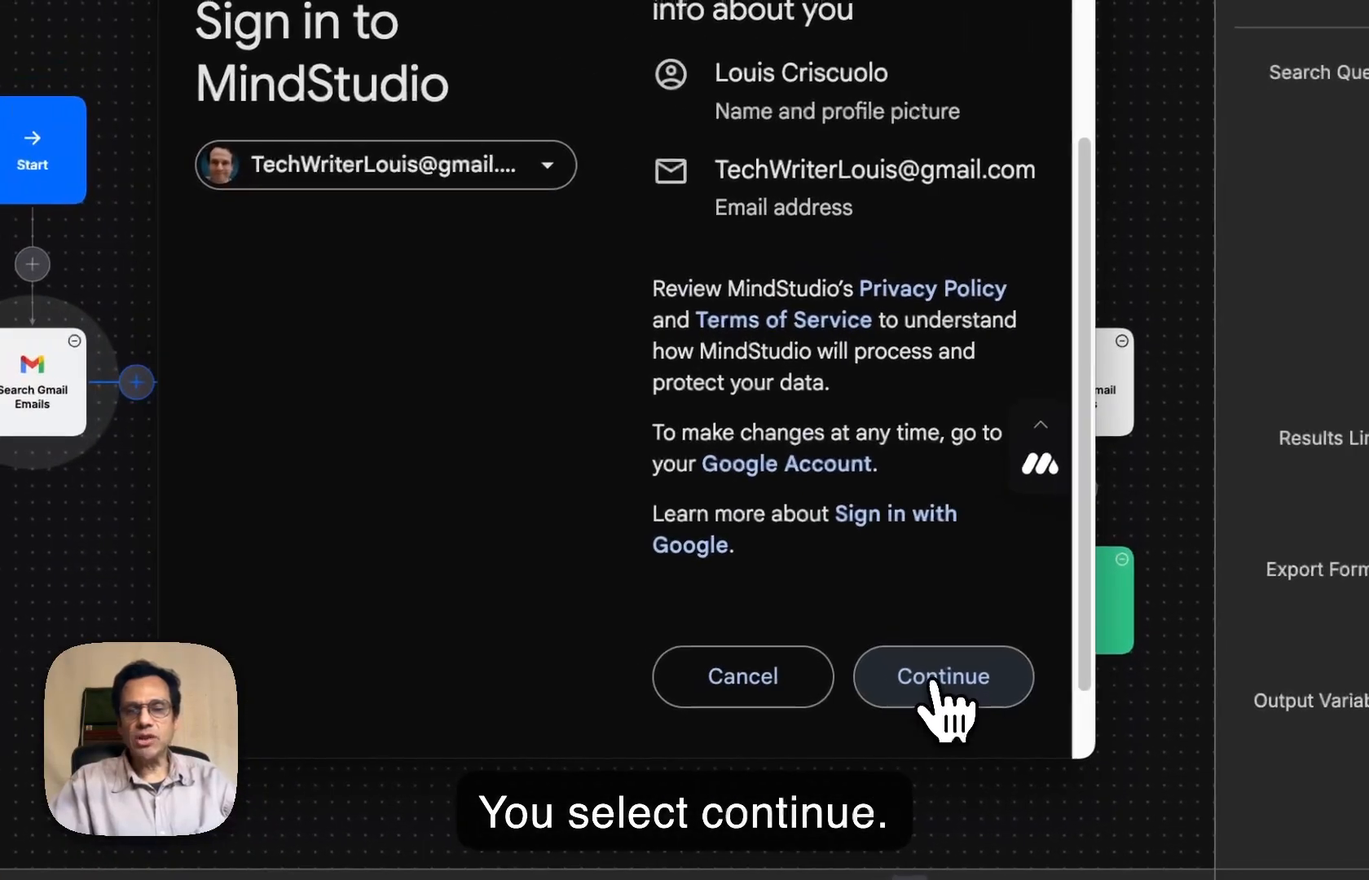
pyautogui.click(934, 685)
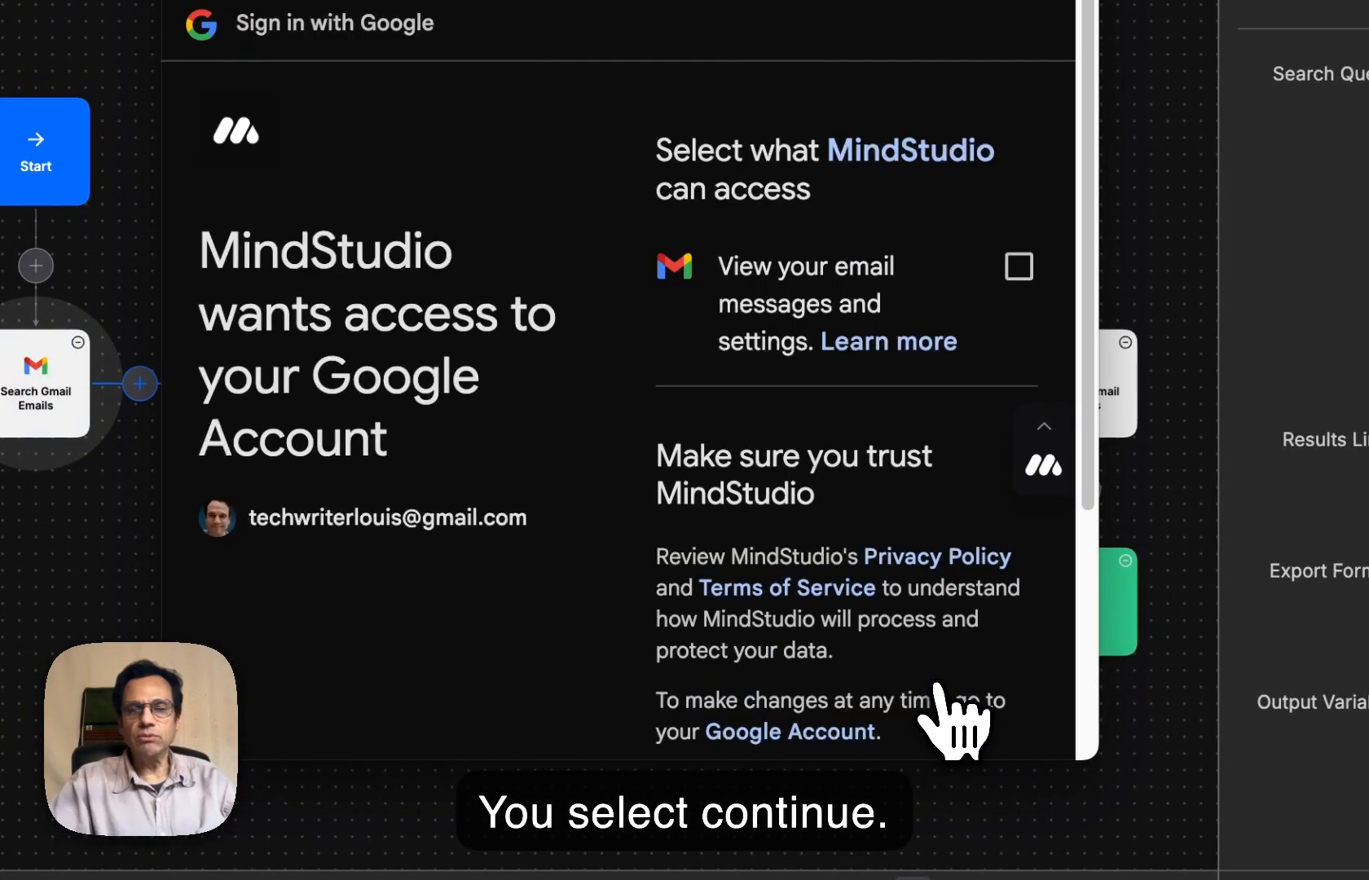
pyautogui.scroll(-5, 953, 718)
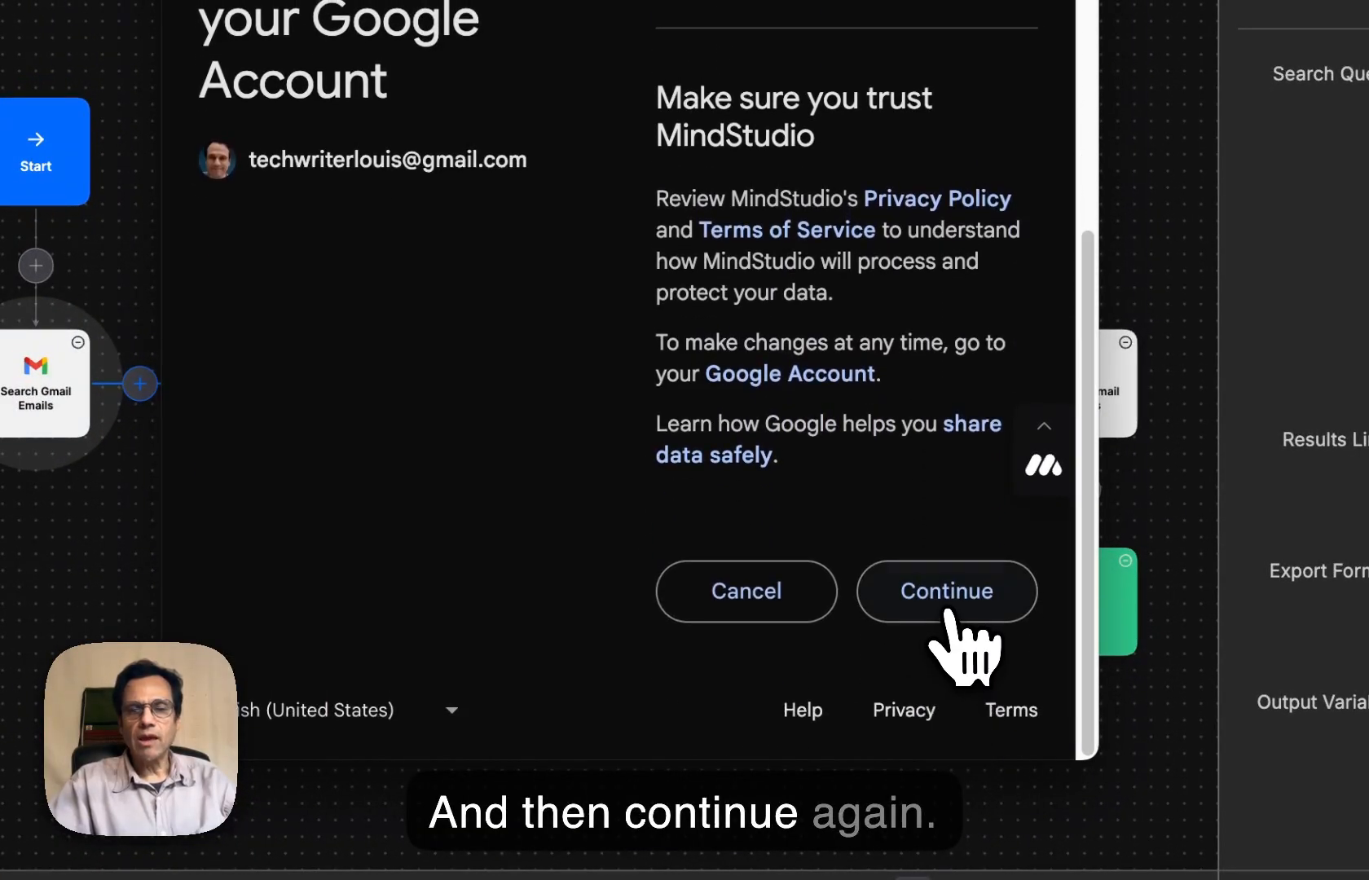
pyautogui.click(947, 602)
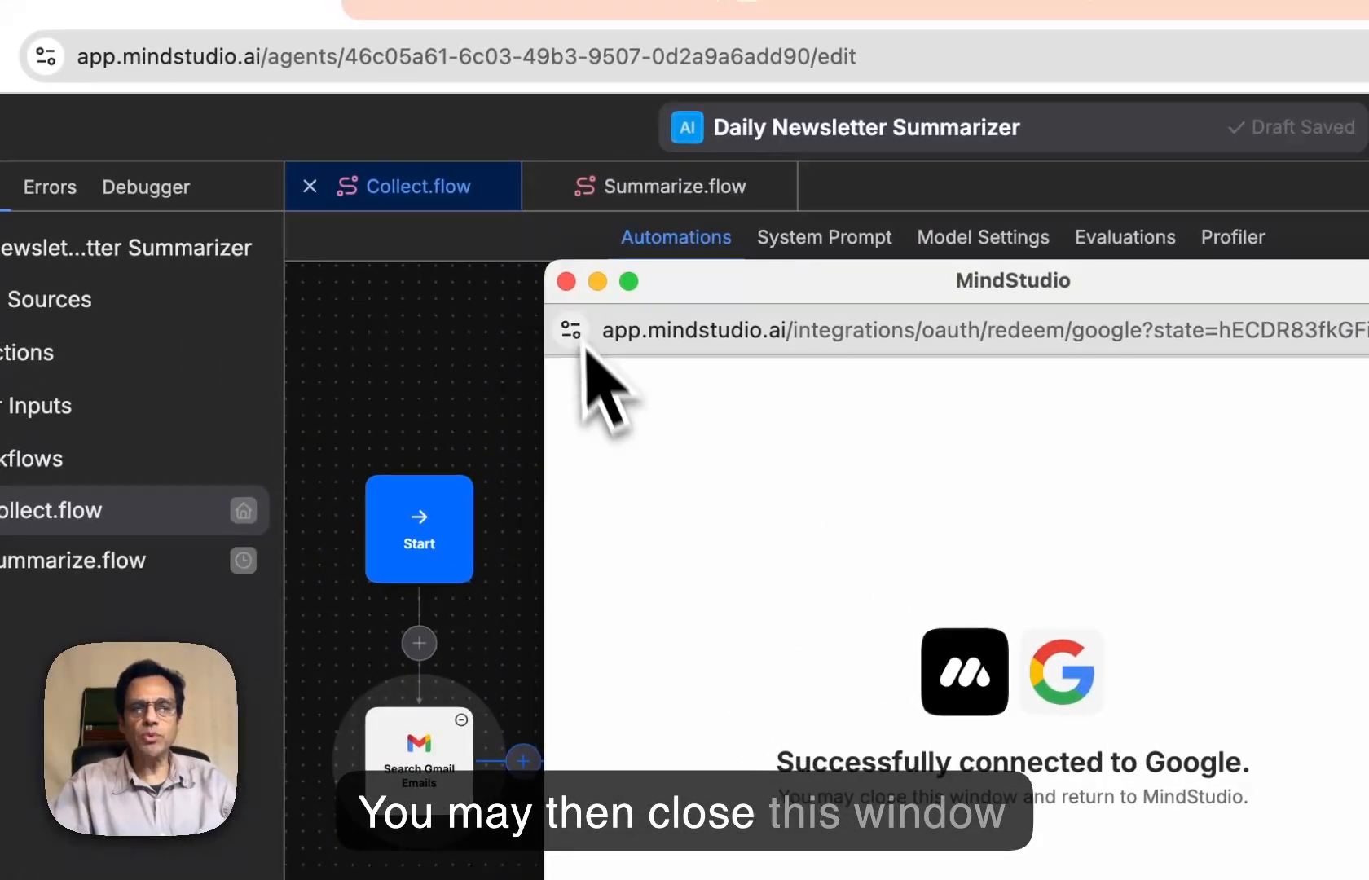
pyautogui.click(566, 281)
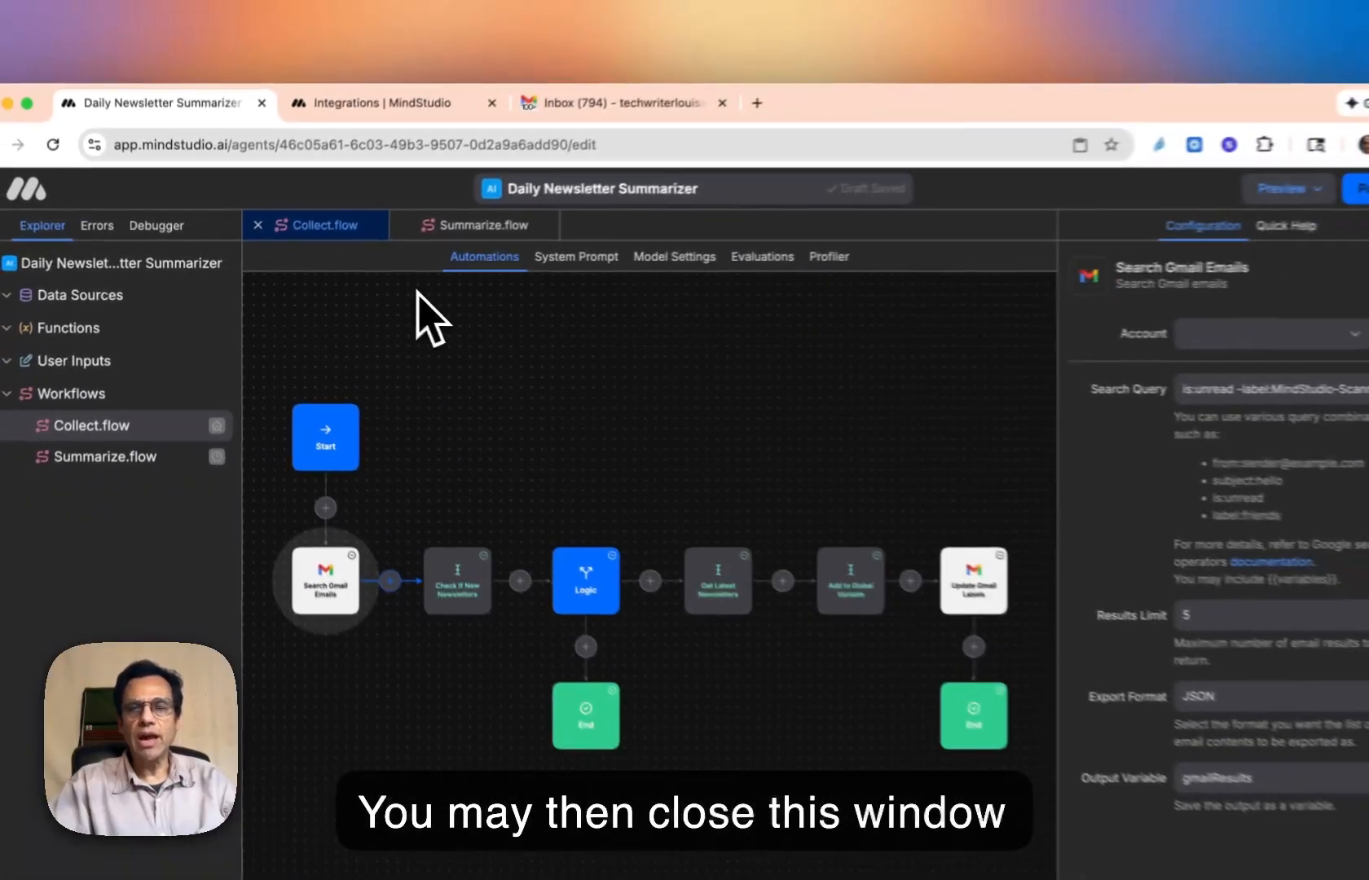
# - Select the reconnected Google account for the Search Gmail Emails block, grant MindStudio the Read Emails access, and close the sign-in window
pyautogui.click(1206, 331)
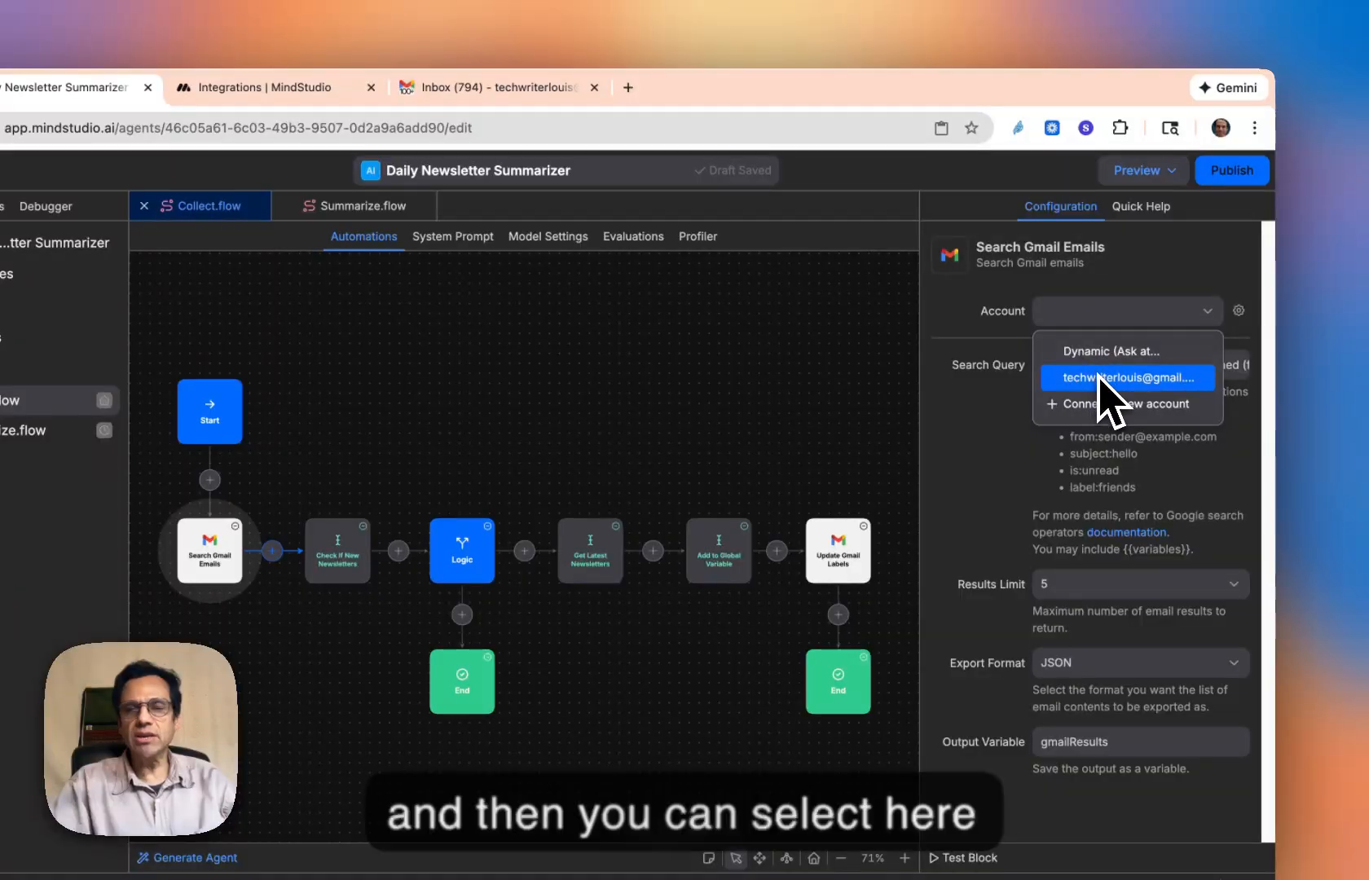
pyautogui.click(1100, 377)
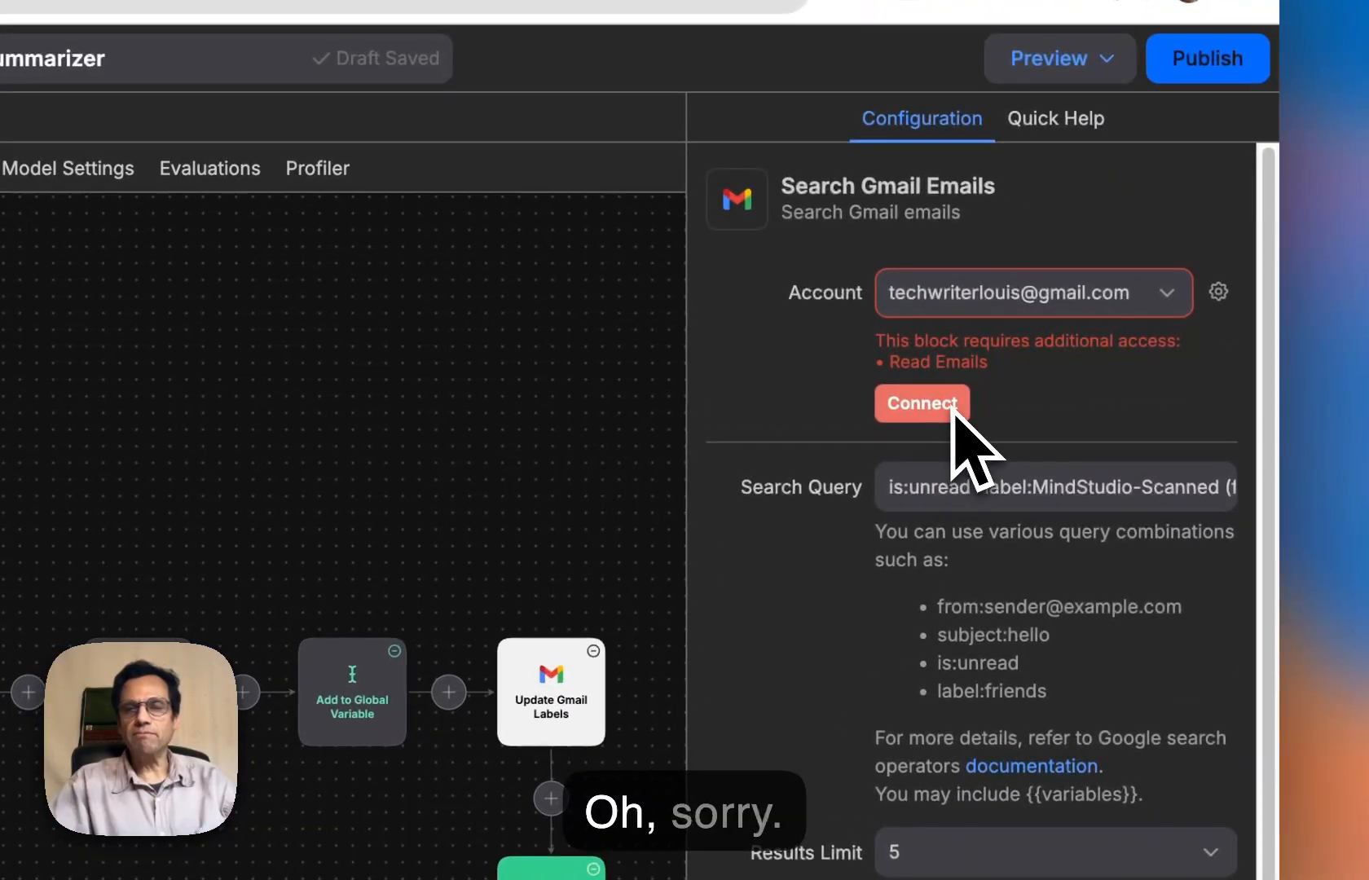
pyautogui.click(921, 404)
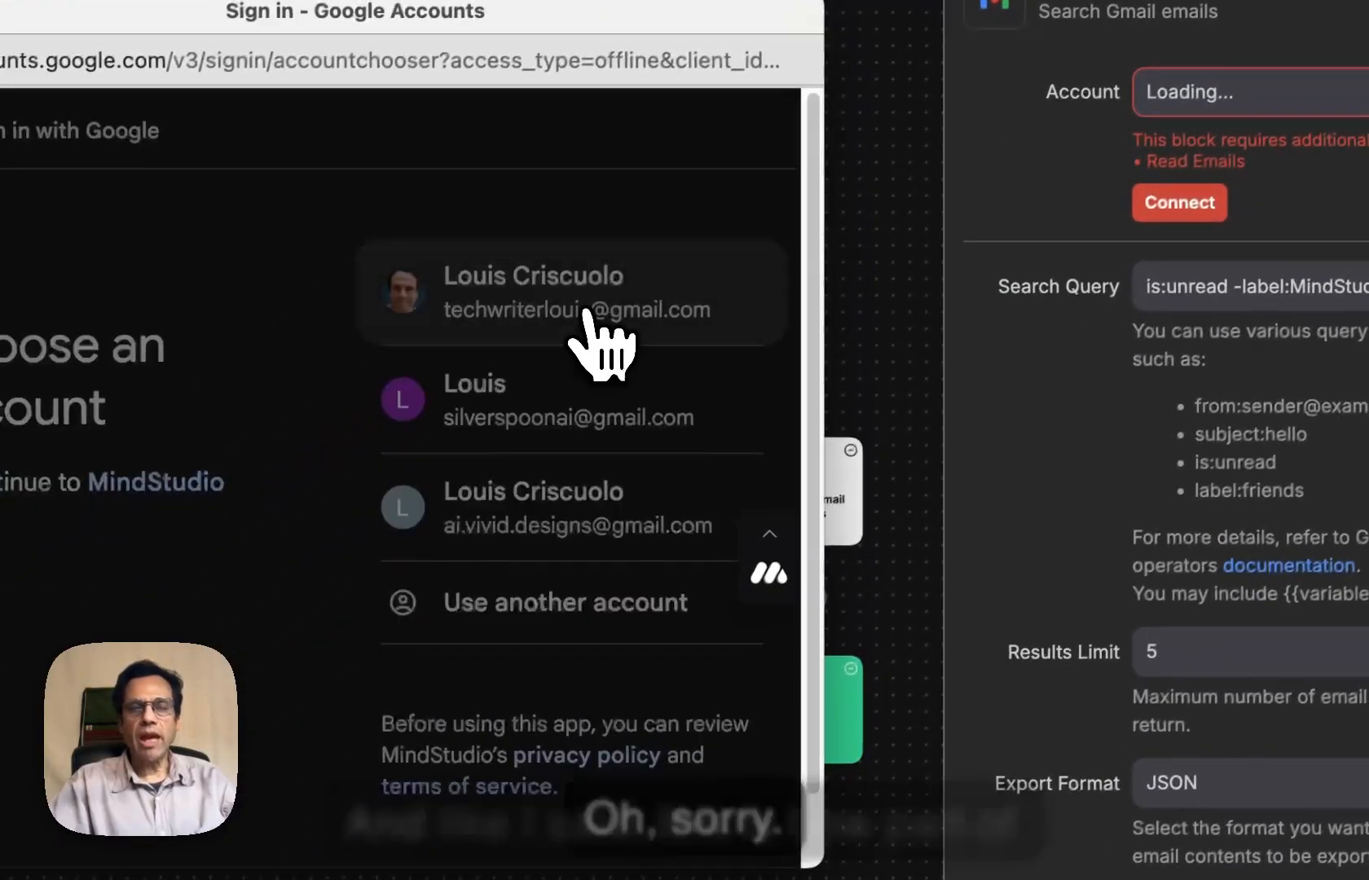
pyautogui.click(608, 342)
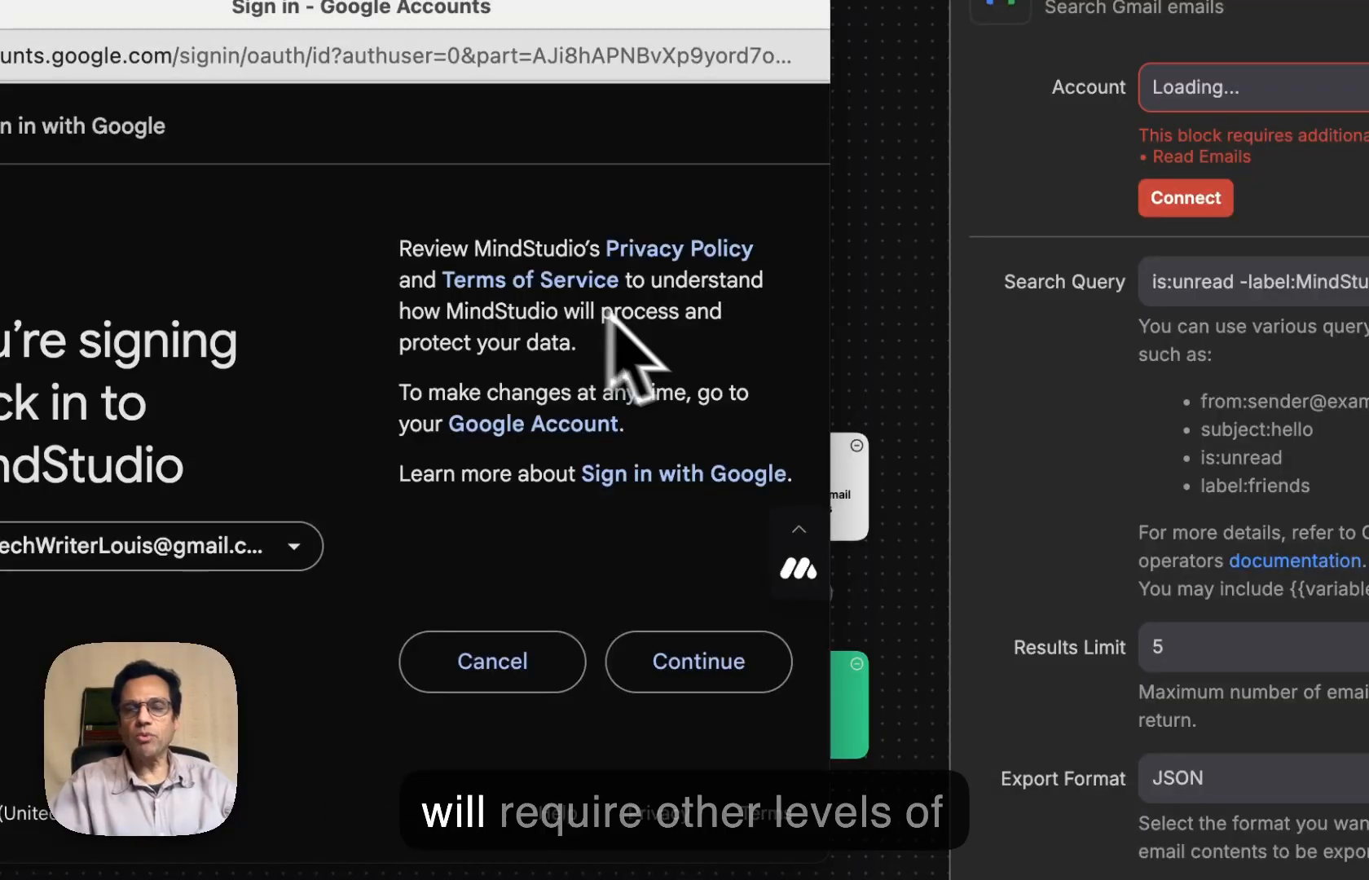
pyautogui.click(701, 665)
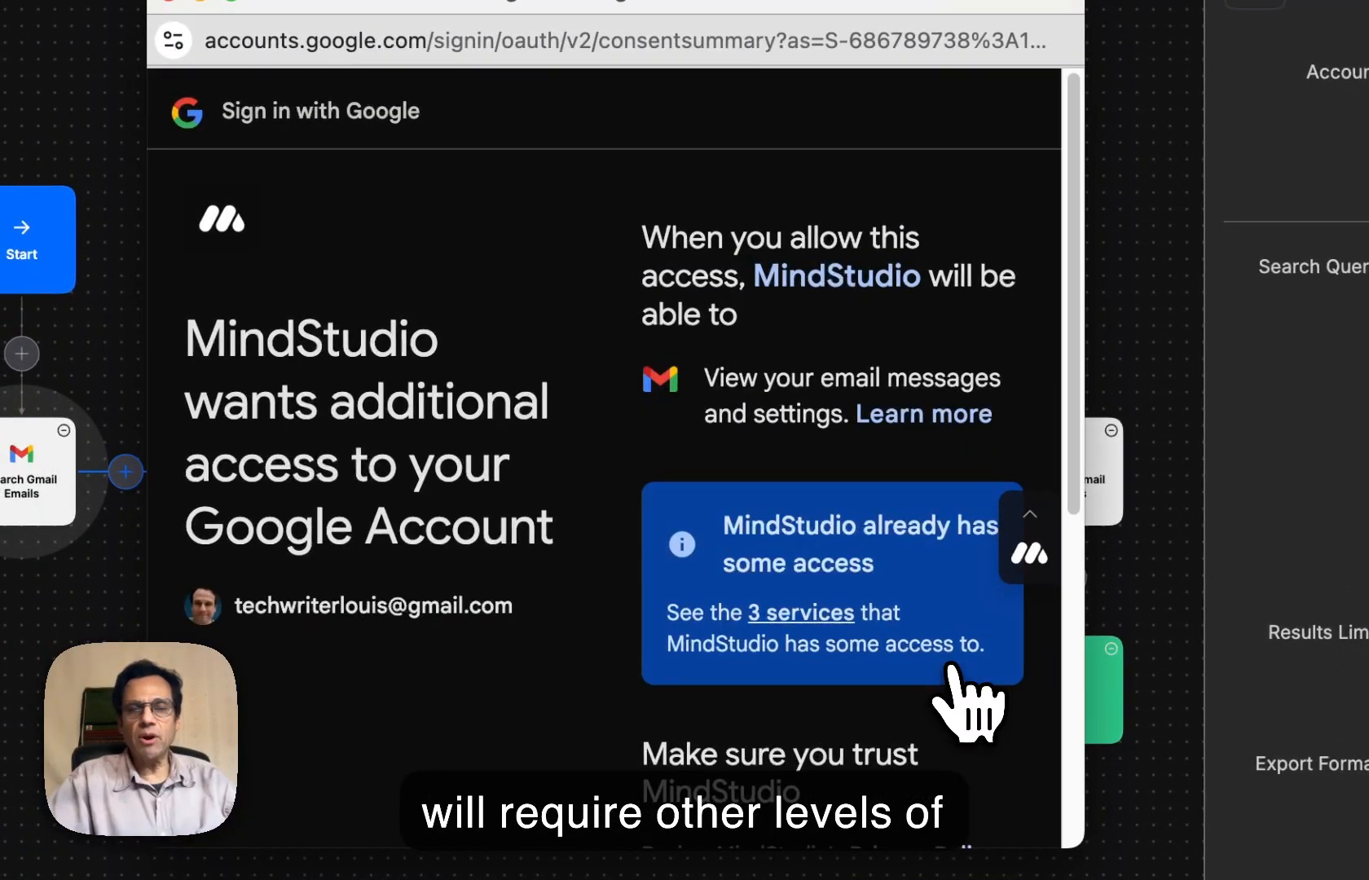
pyautogui.scroll(-7, 952, 656)
pyautogui.click(937, 689)
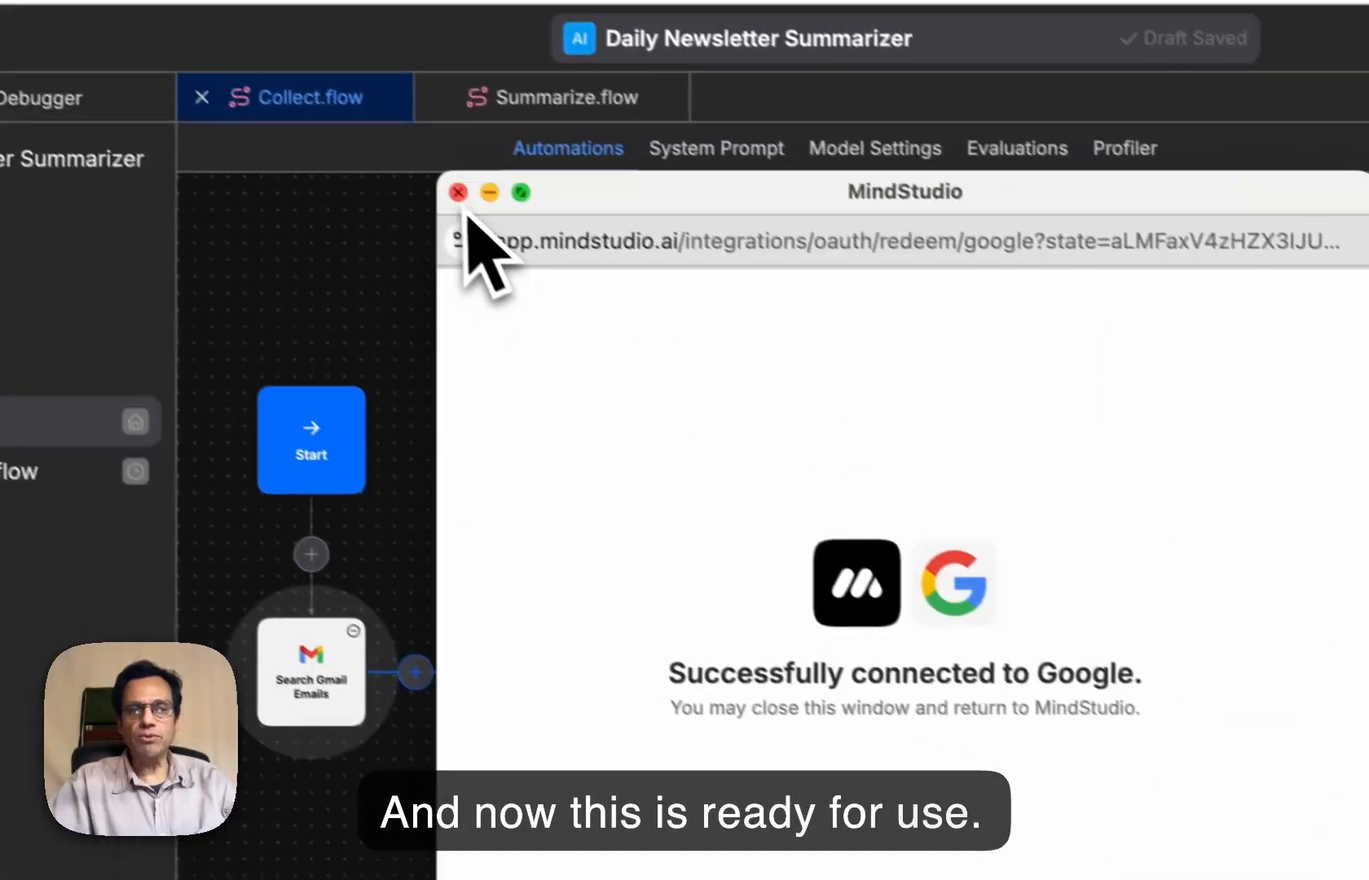
pyautogui.click(458, 193)
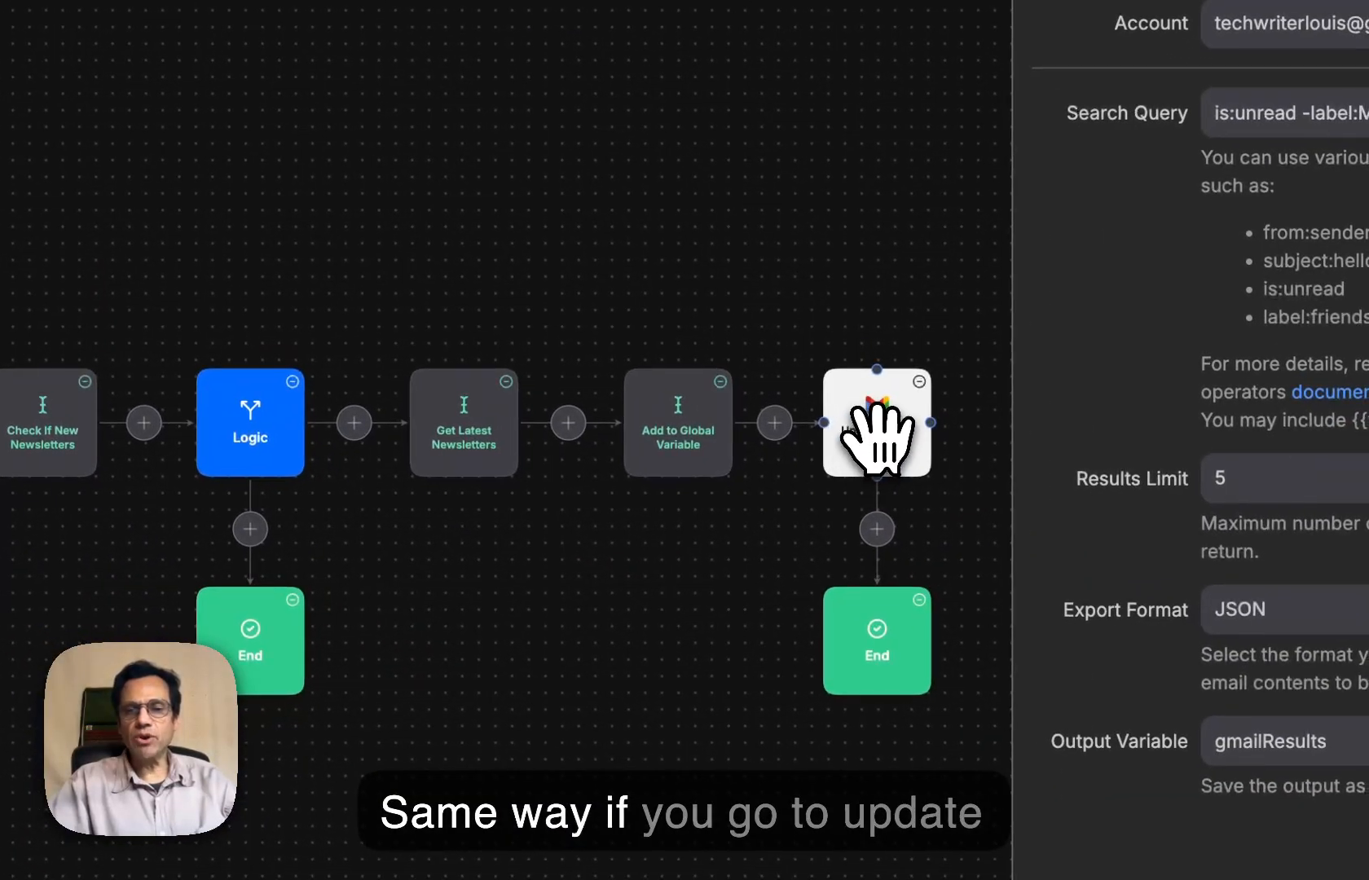
# - Select the same Google account for the Update Gmail Labels block, grant the additional Gmail access it requires, and close the sign-in window
pyautogui.click(879, 428)
pyautogui.click(1367, 32)
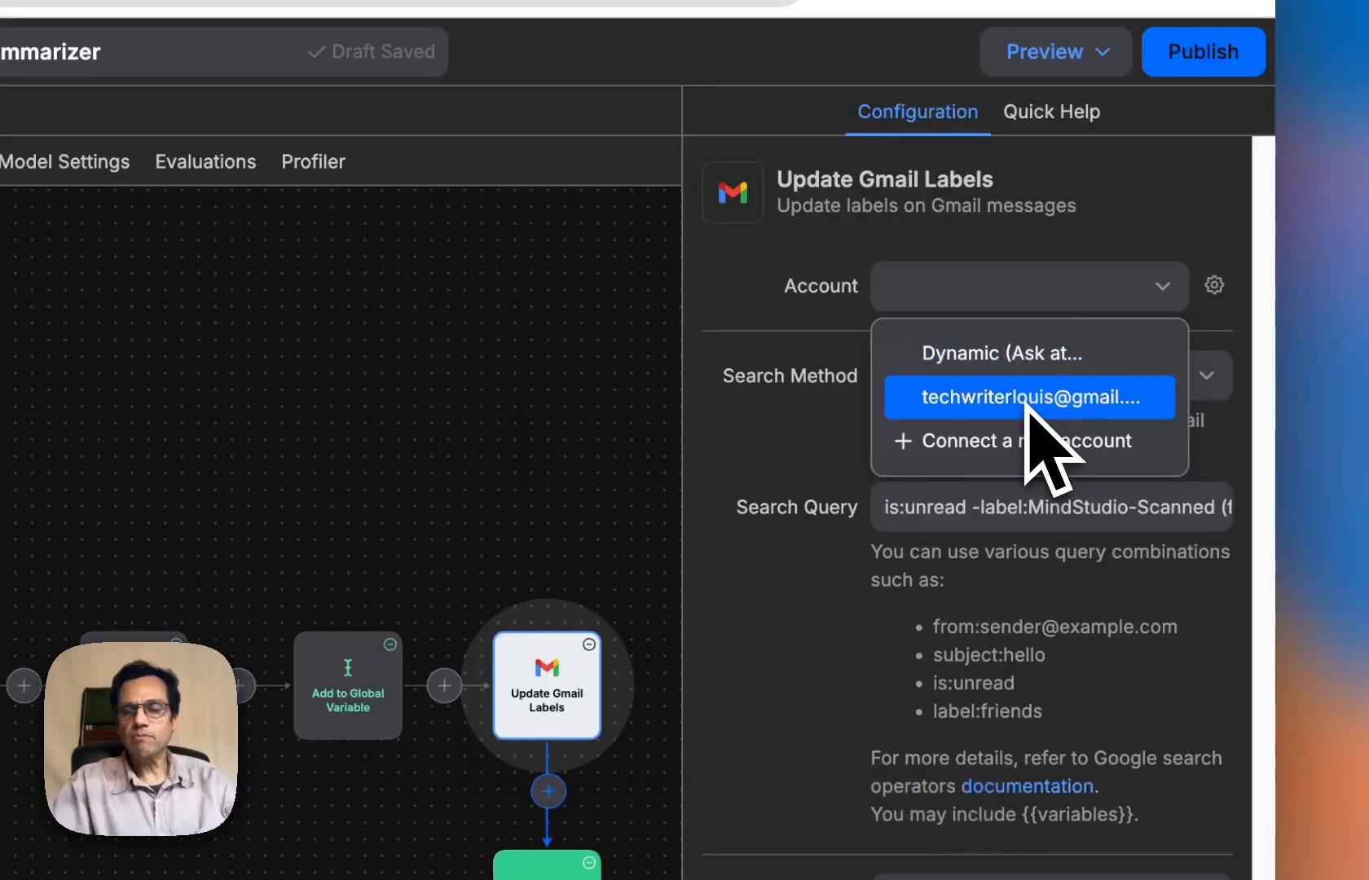
pyautogui.click(1355, 142)
pyautogui.click(942, 400)
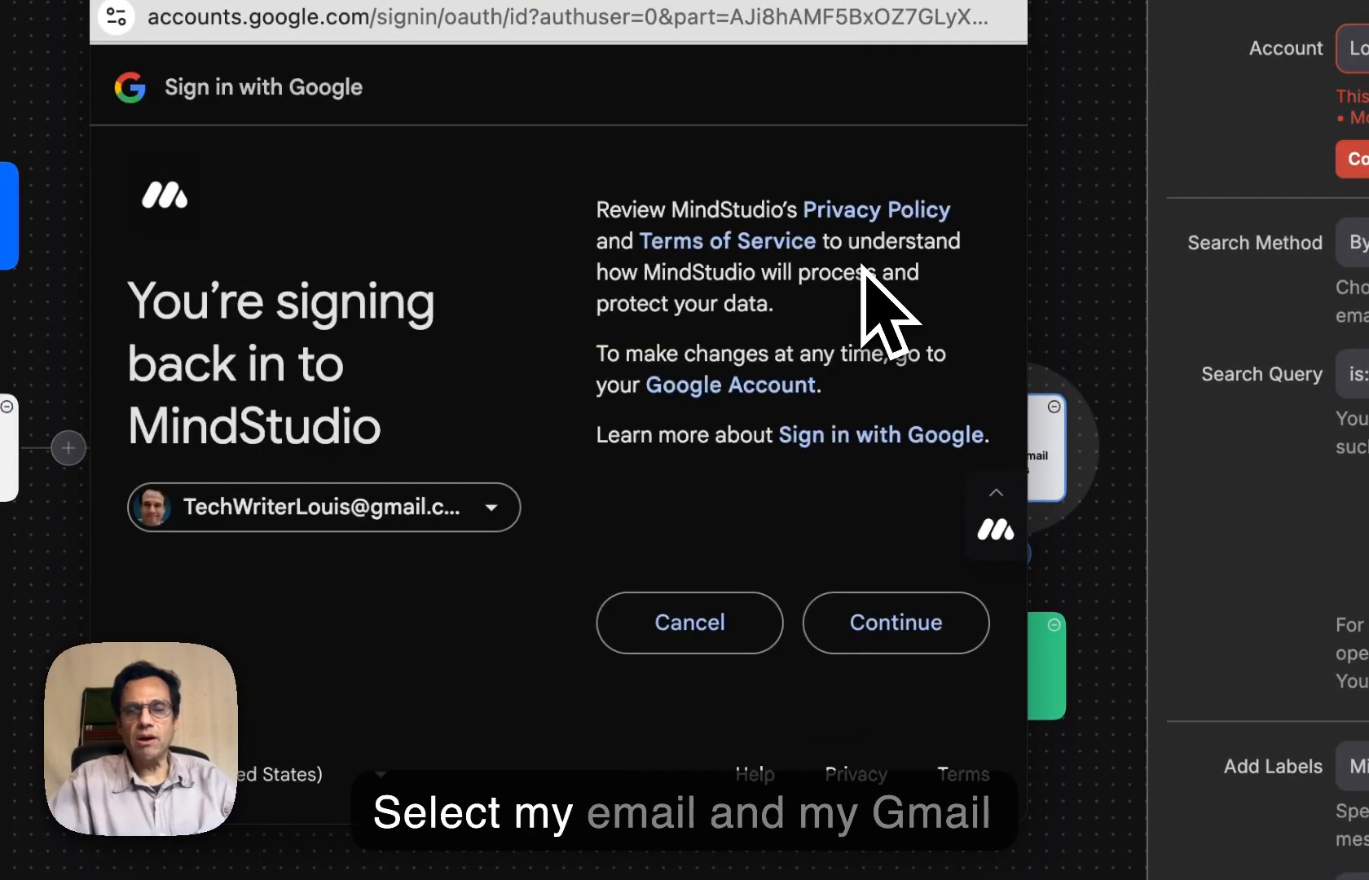
pyautogui.click(890, 644)
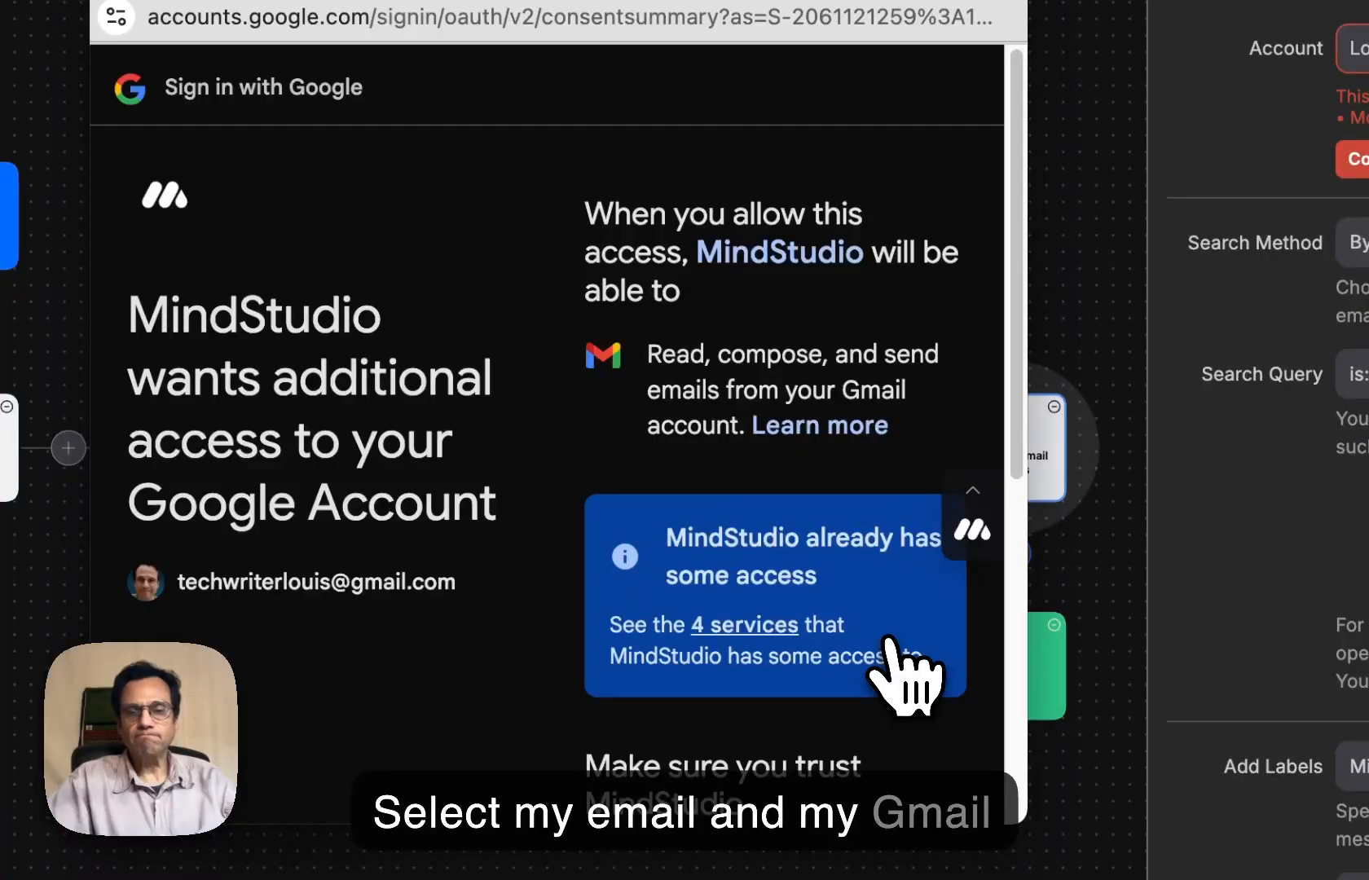
pyautogui.scroll(-6, 887, 646)
pyautogui.click(890, 650)
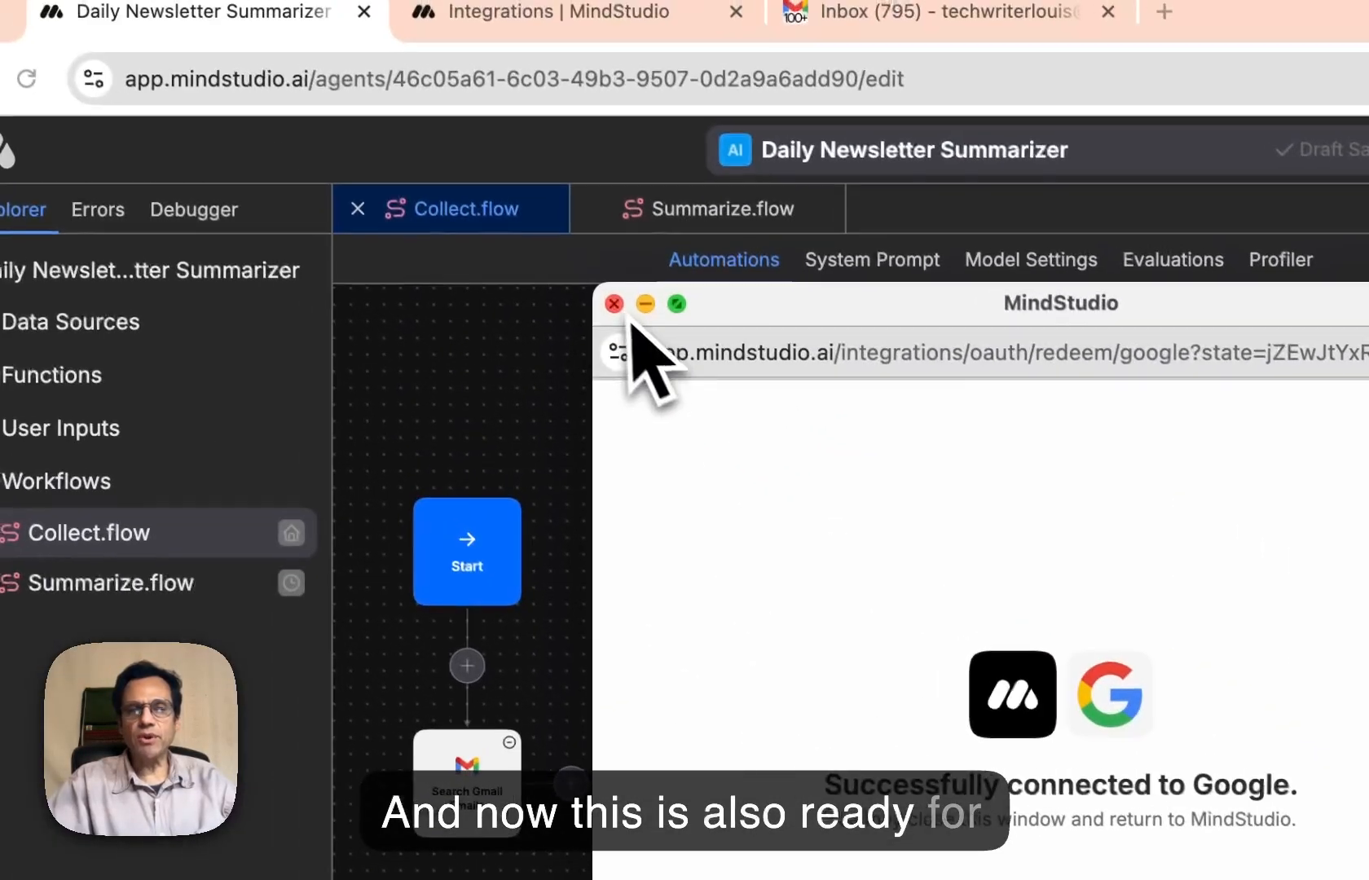
pyautogui.click(613, 304)
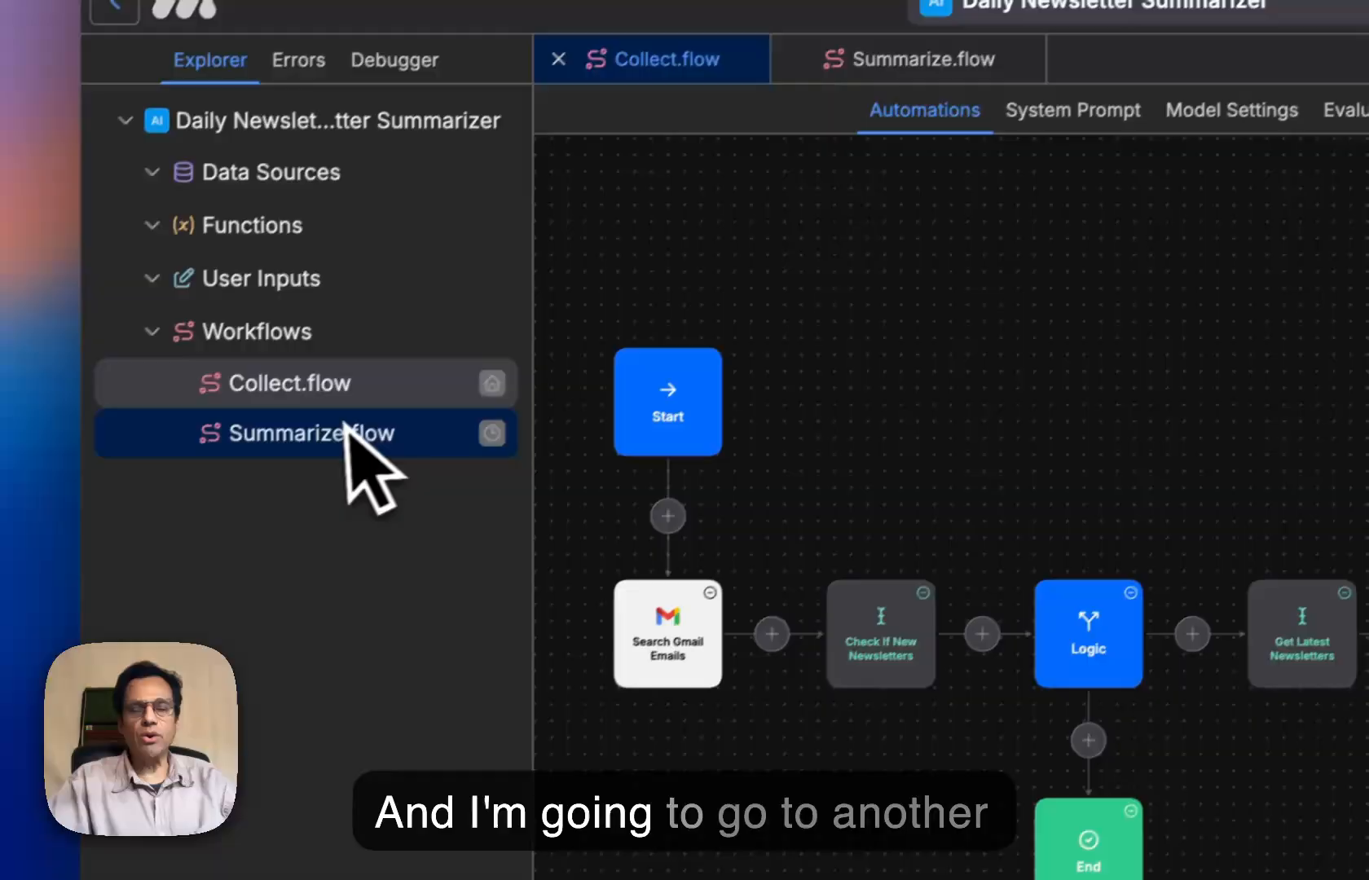
# - Open the Summarize.flow workflow and select the connected Google account for its Send Gmail block
pyautogui.click(147, 586)
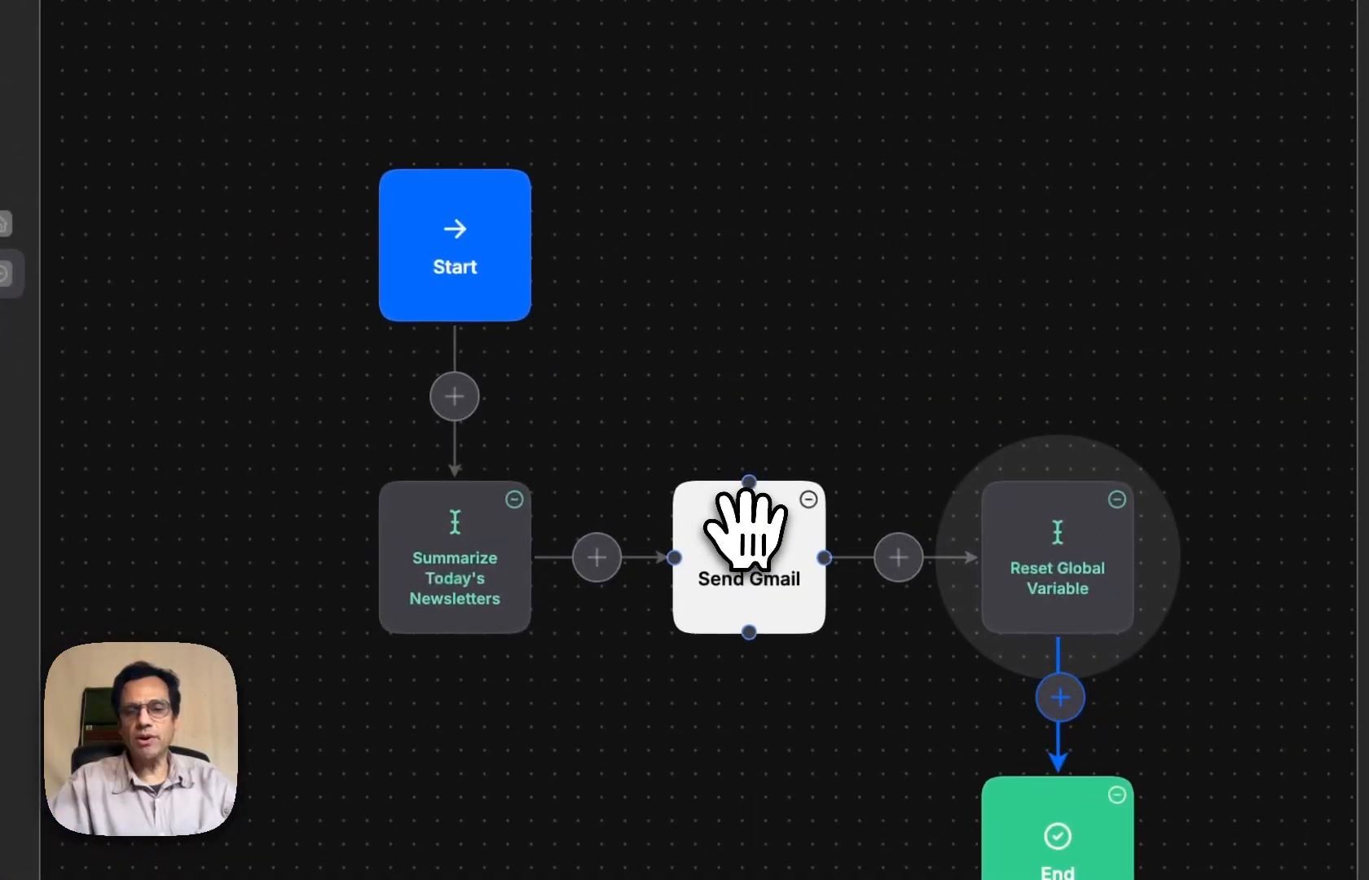
pyautogui.click(748, 530)
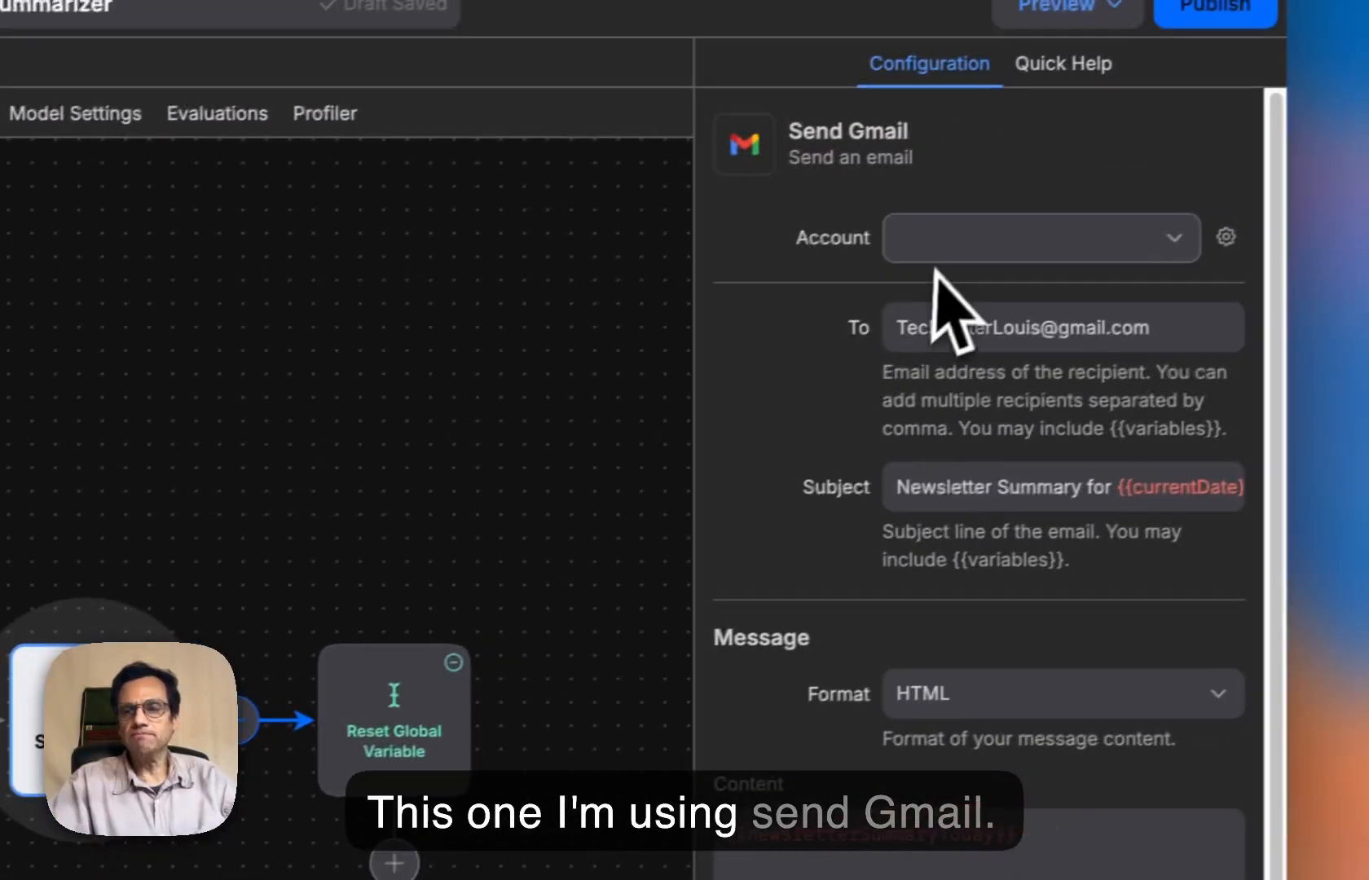
pyautogui.click(946, 249)
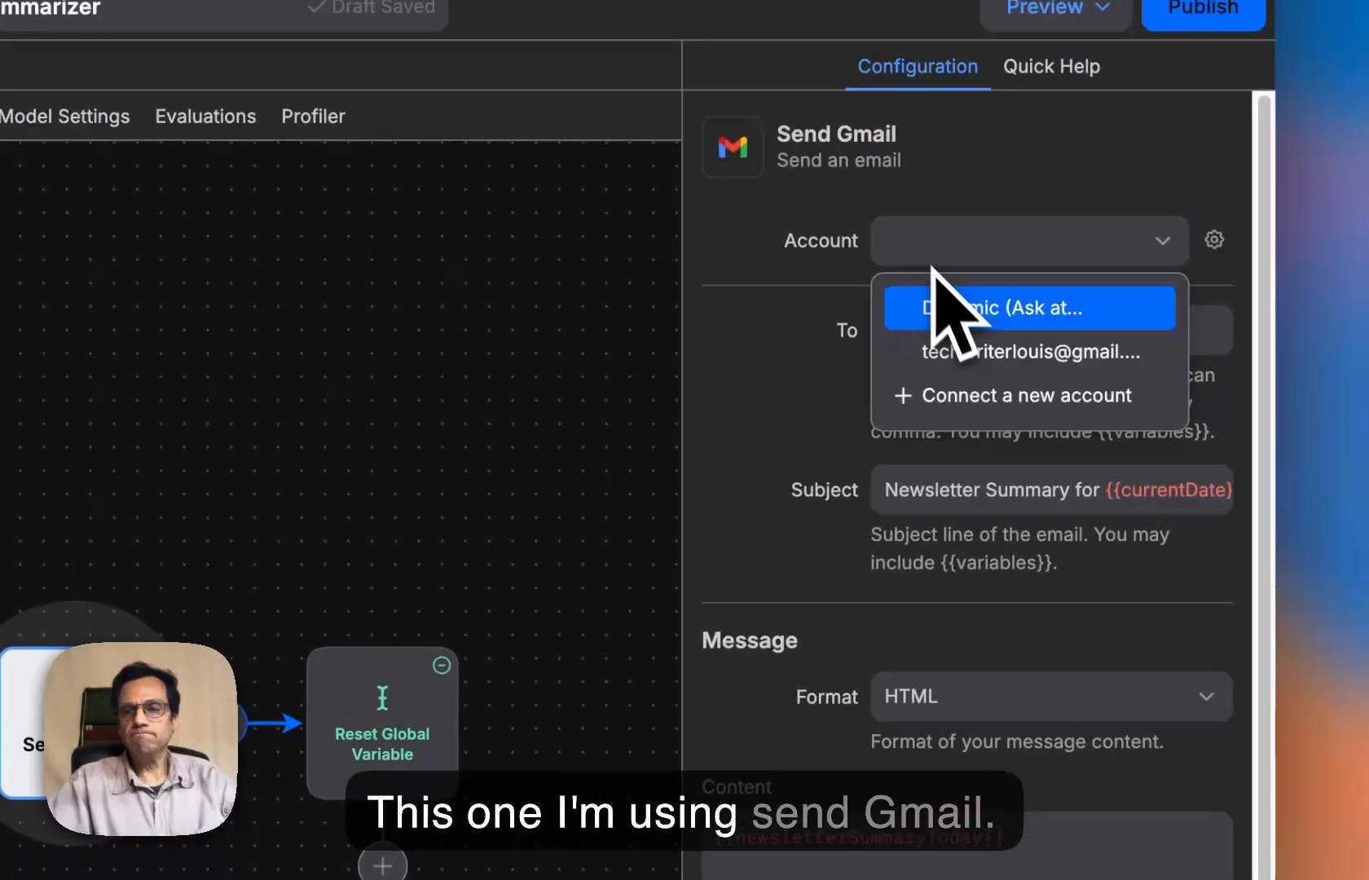
pyautogui.click(957, 350)
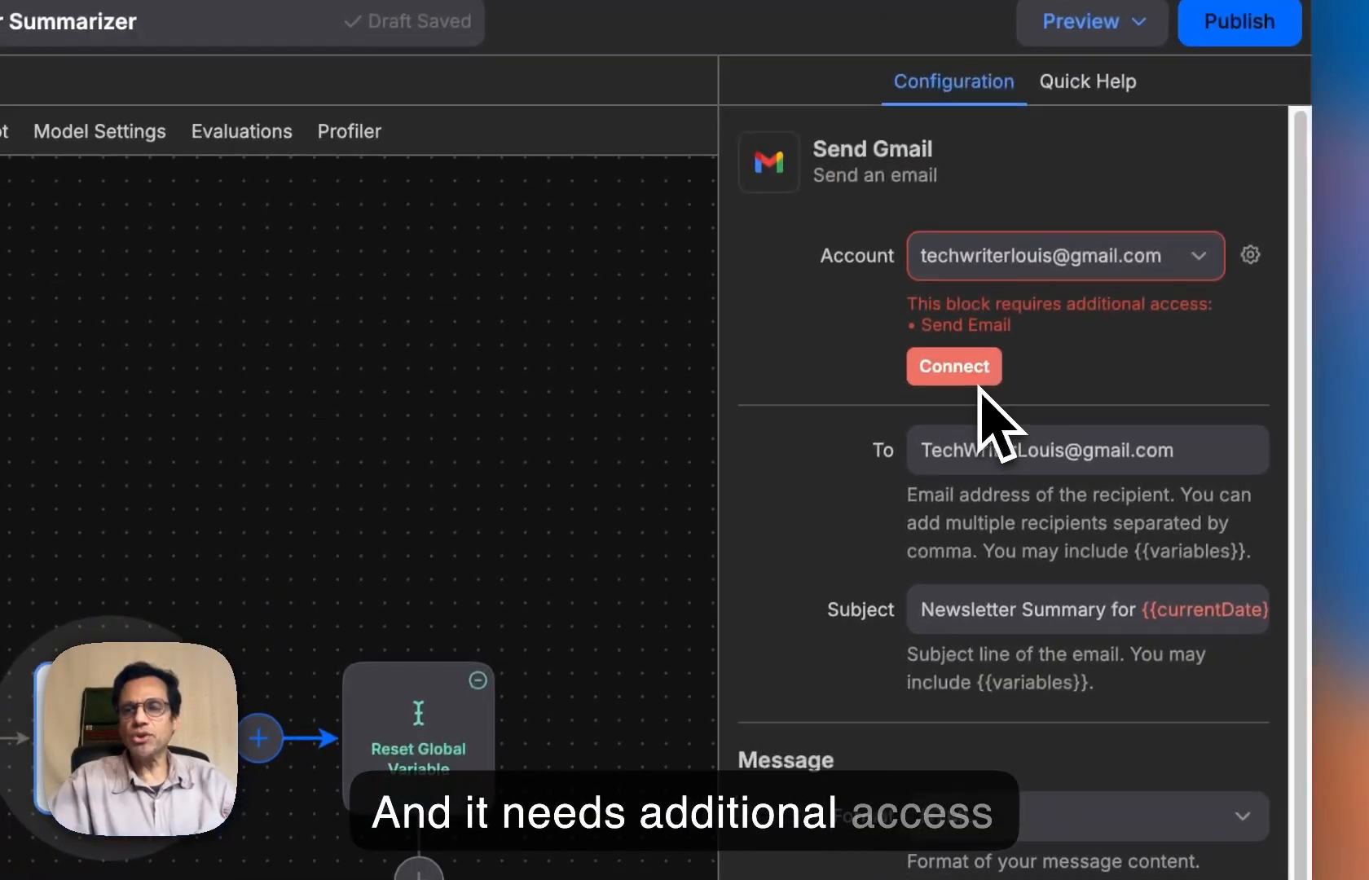
# - Grant MindStudio the additional Send Email access for the Send Gmail block by signing in with the same Google account, and close the sign-in window
pyautogui.click(974, 380)
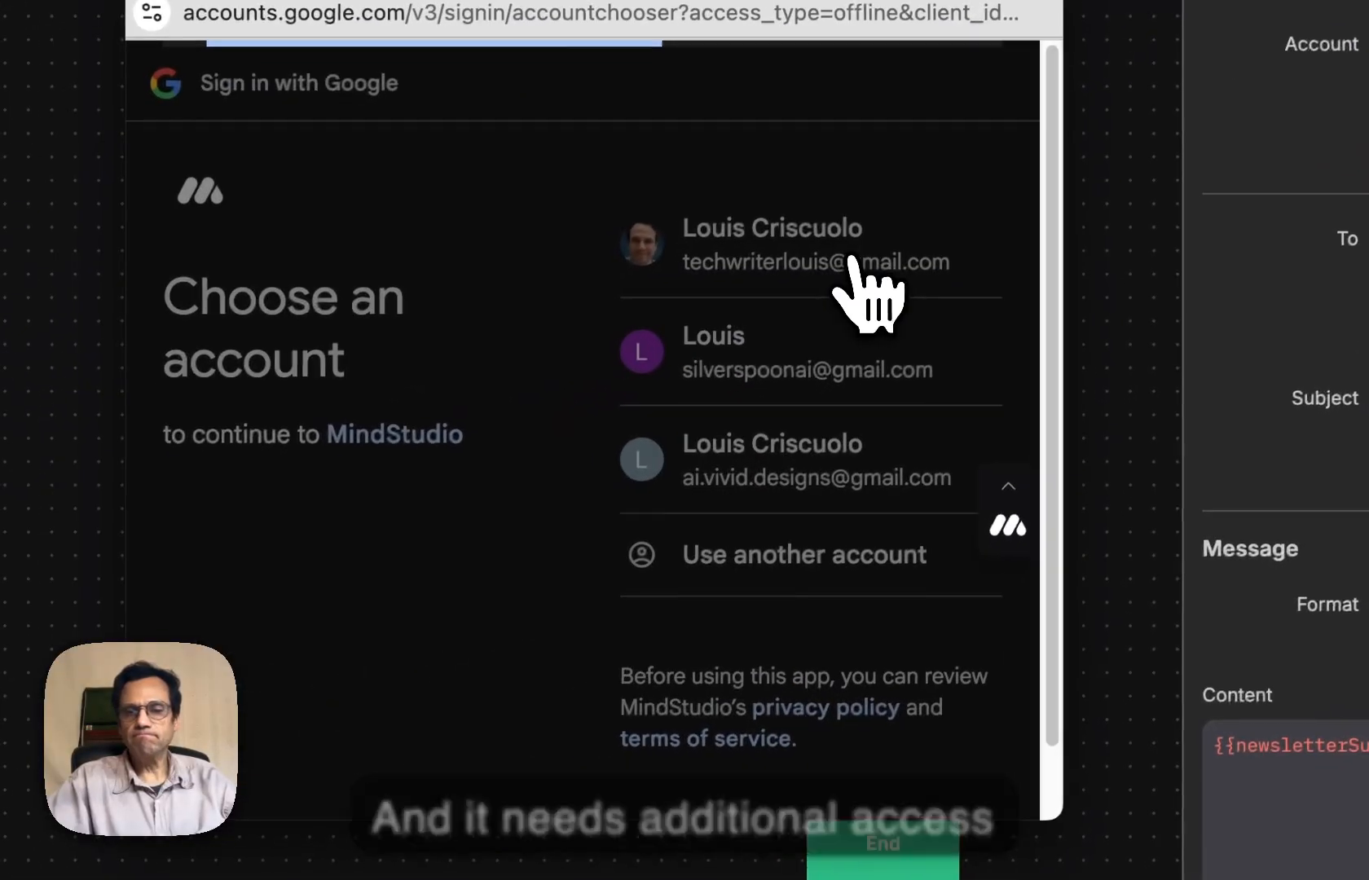
pyautogui.click(852, 260)
pyautogui.click(929, 627)
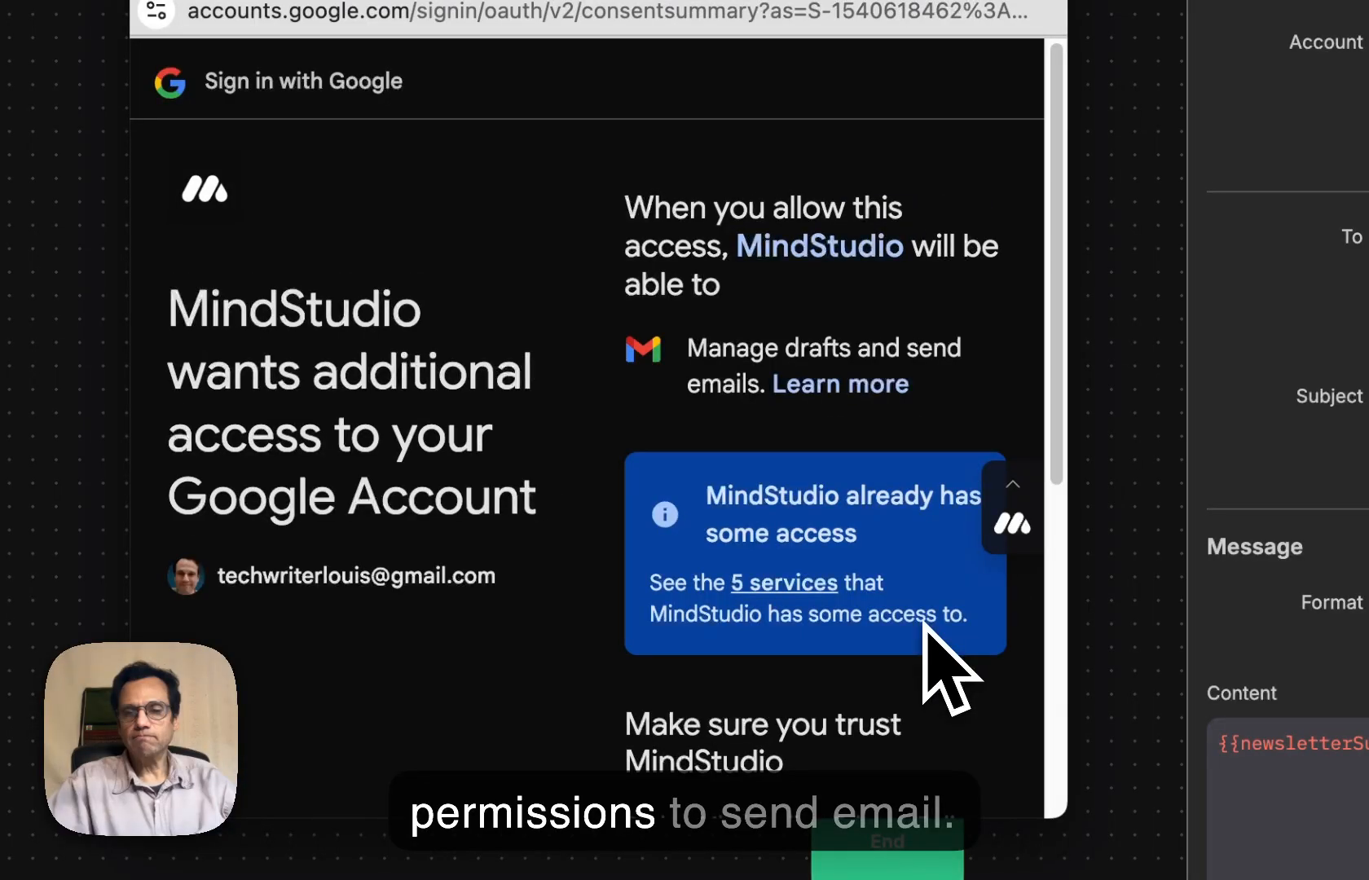
pyautogui.scroll(-10, 925, 644)
pyautogui.click(921, 649)
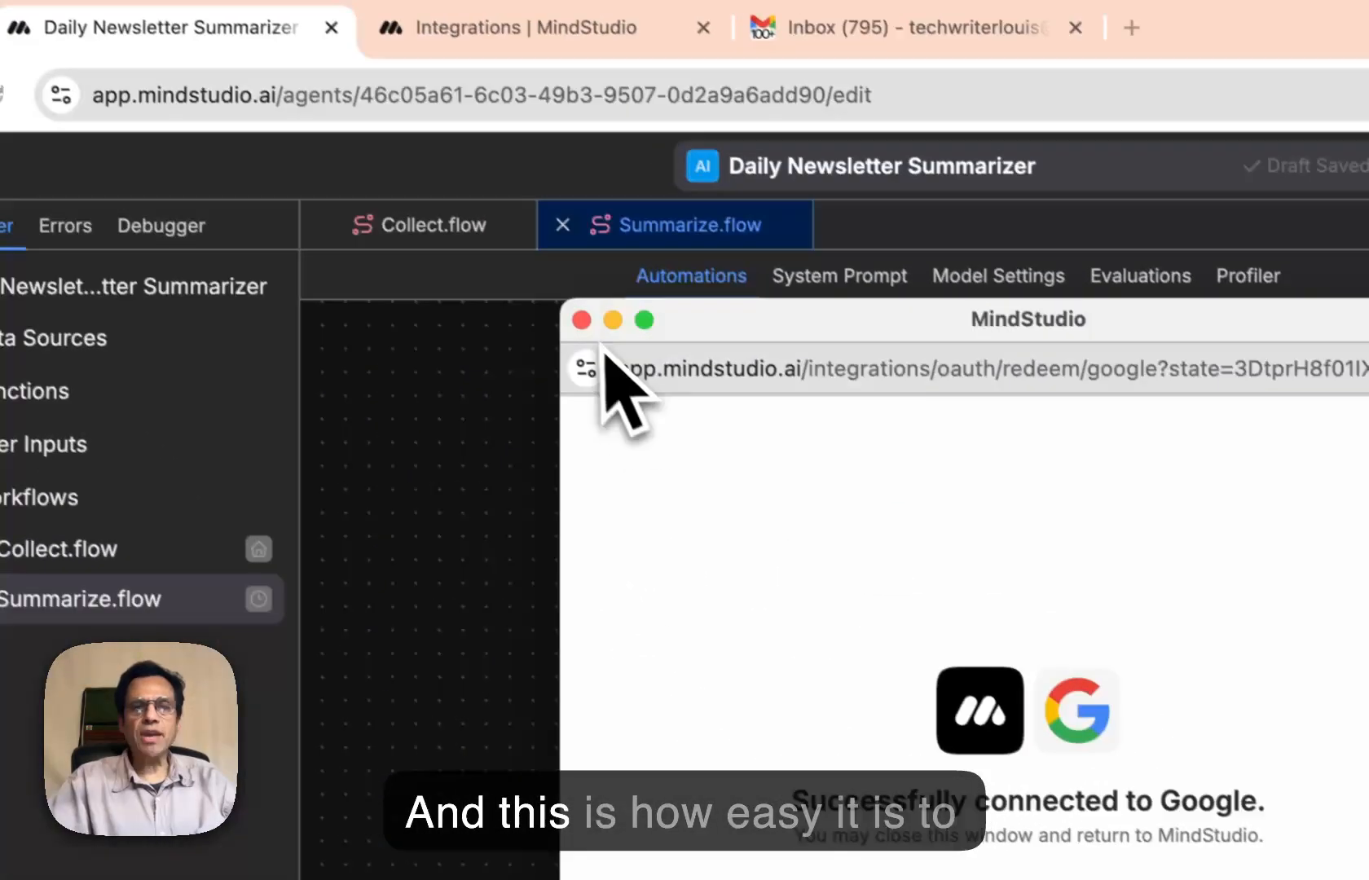
pyautogui.click(587, 321)
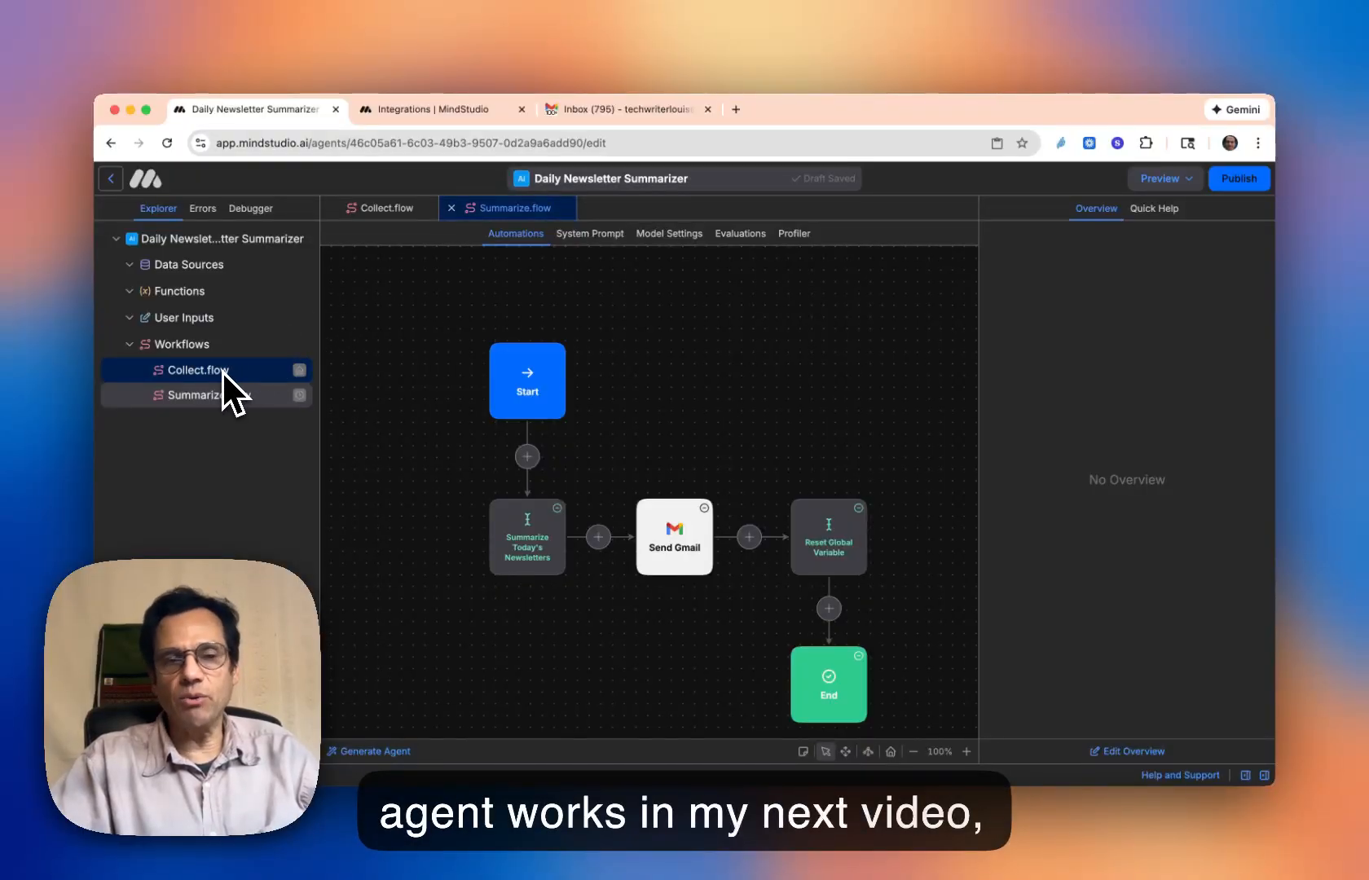
# - Compare the unread newsletters in the Gmail inbox with the agent's Summarize.flow workflow
pyautogui.click(590, 110)
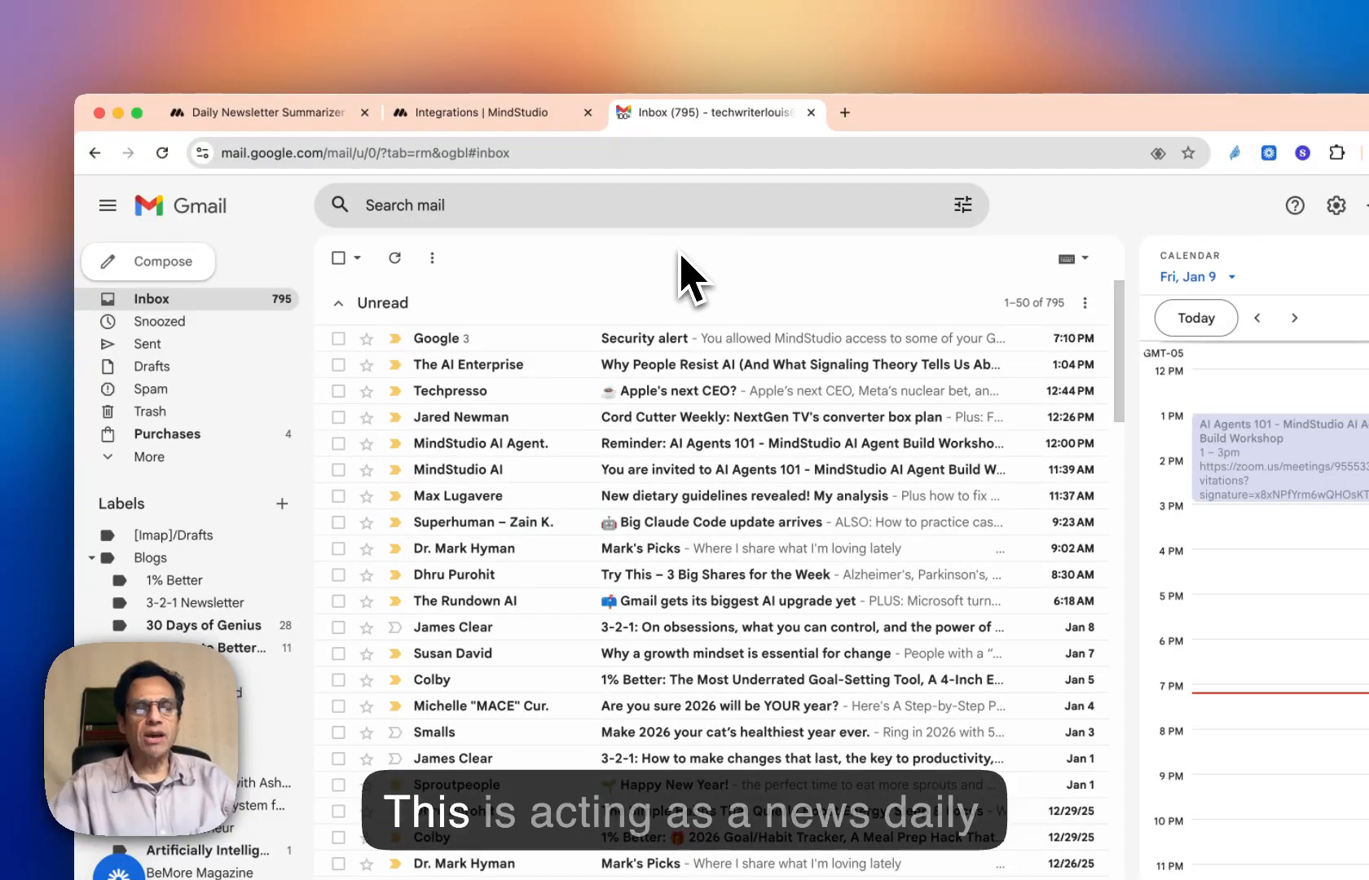
pyautogui.click(282, 114)
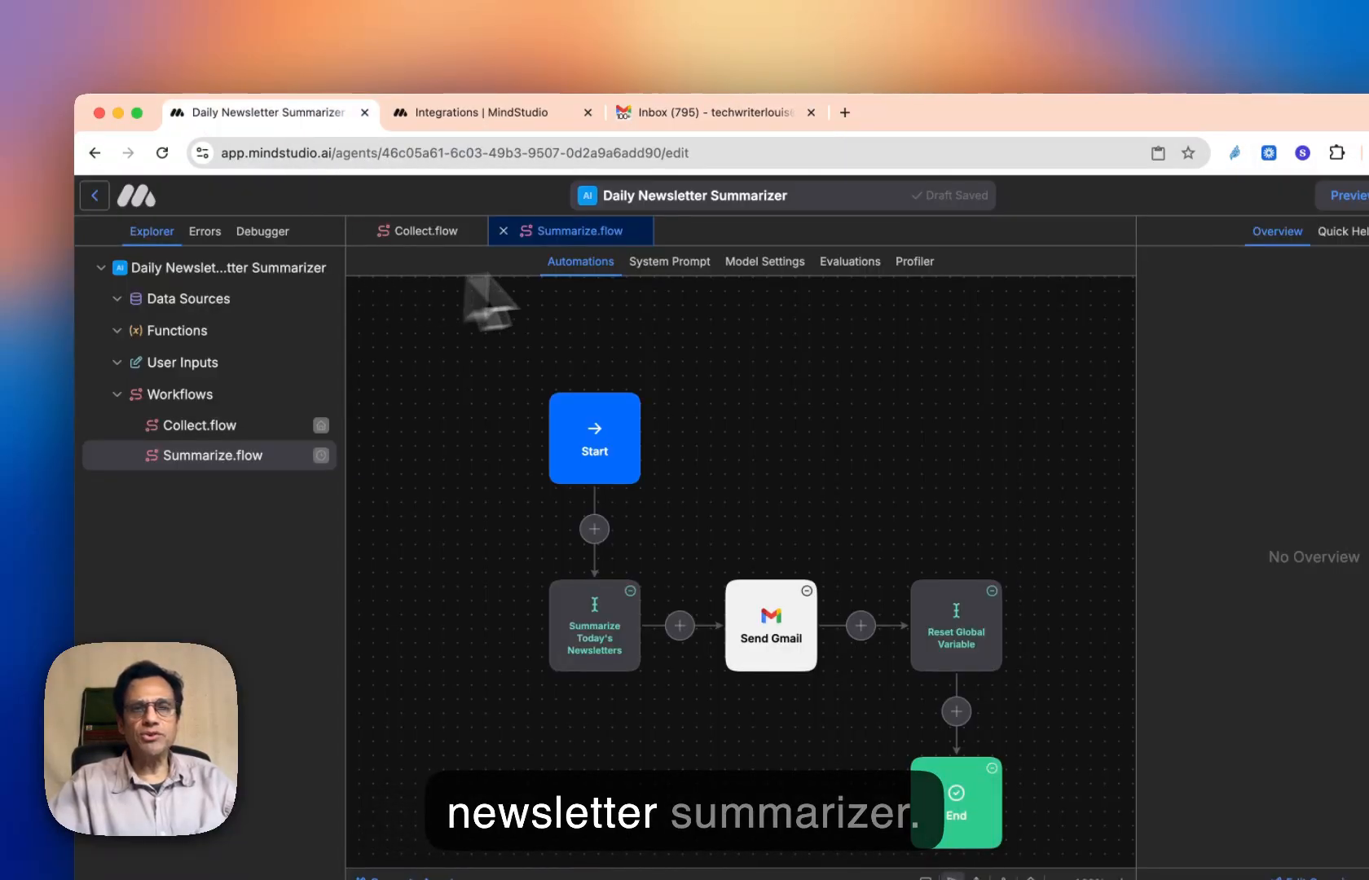
pyautogui.click(705, 118)
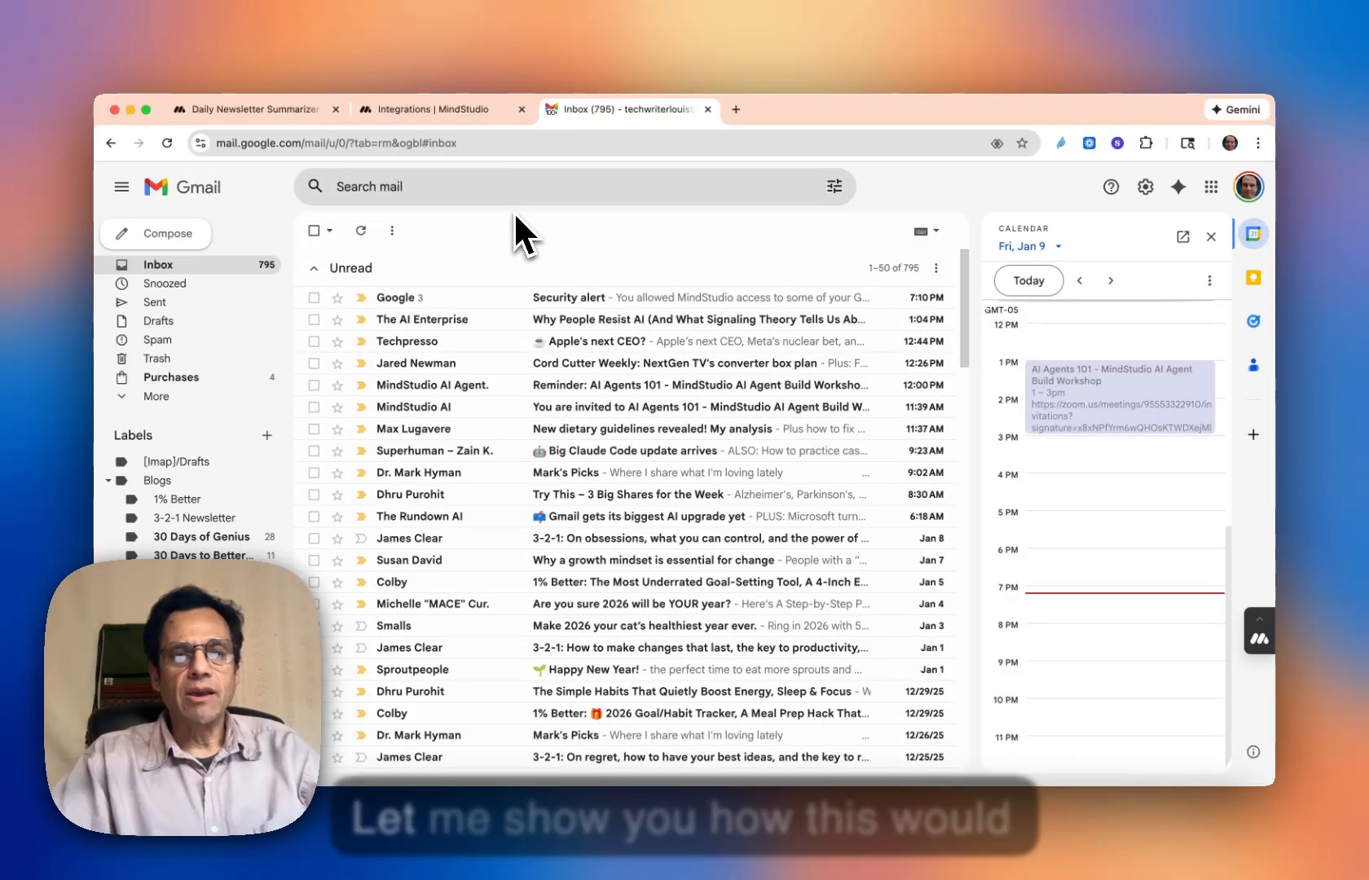
# - Switch back to the Daily Newsletter Summarizer agent and run the Collect.flow workflow in the debugger without launch variables
pyautogui.click(245, 110)
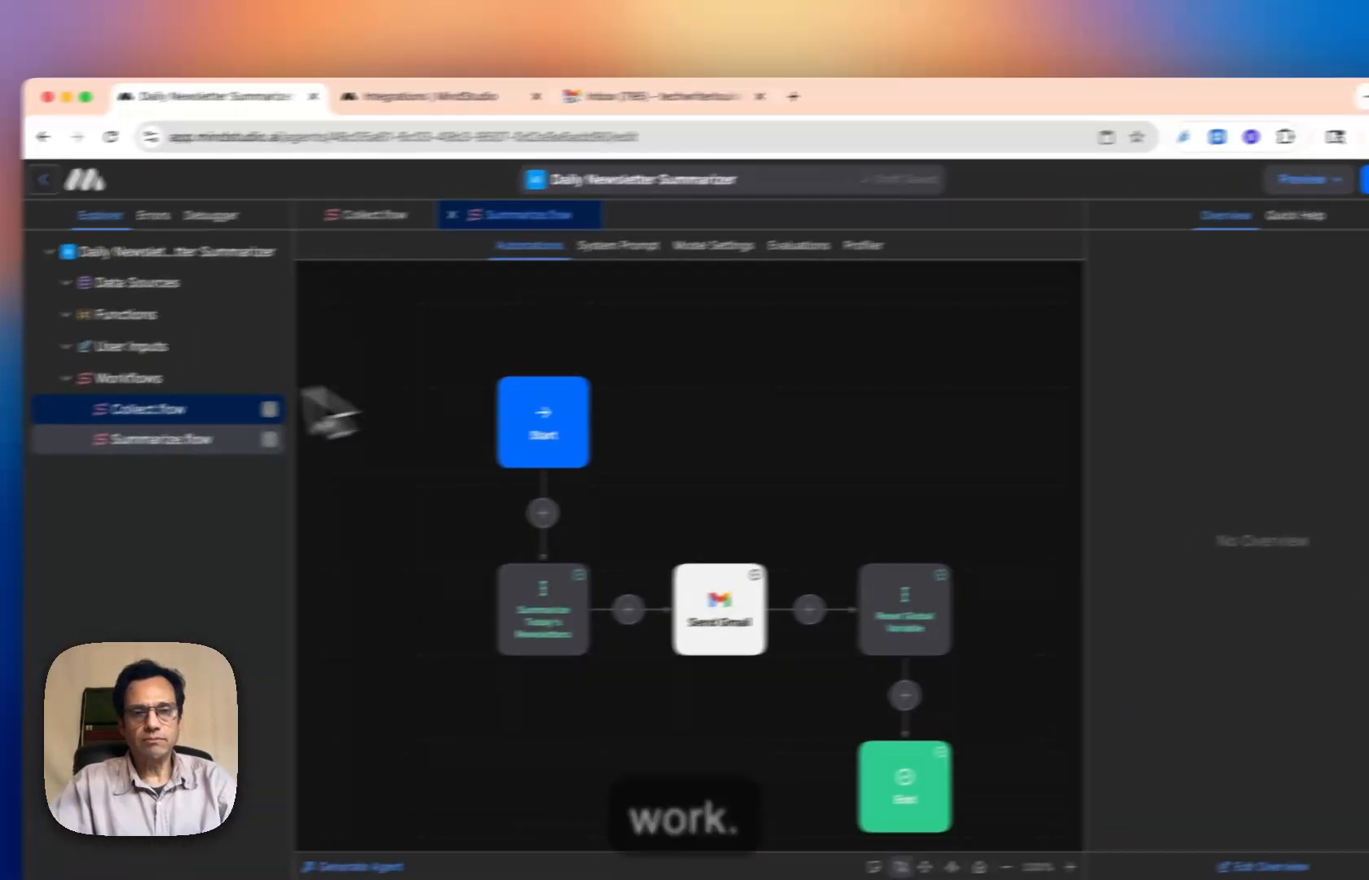
pyautogui.click(14, 425)
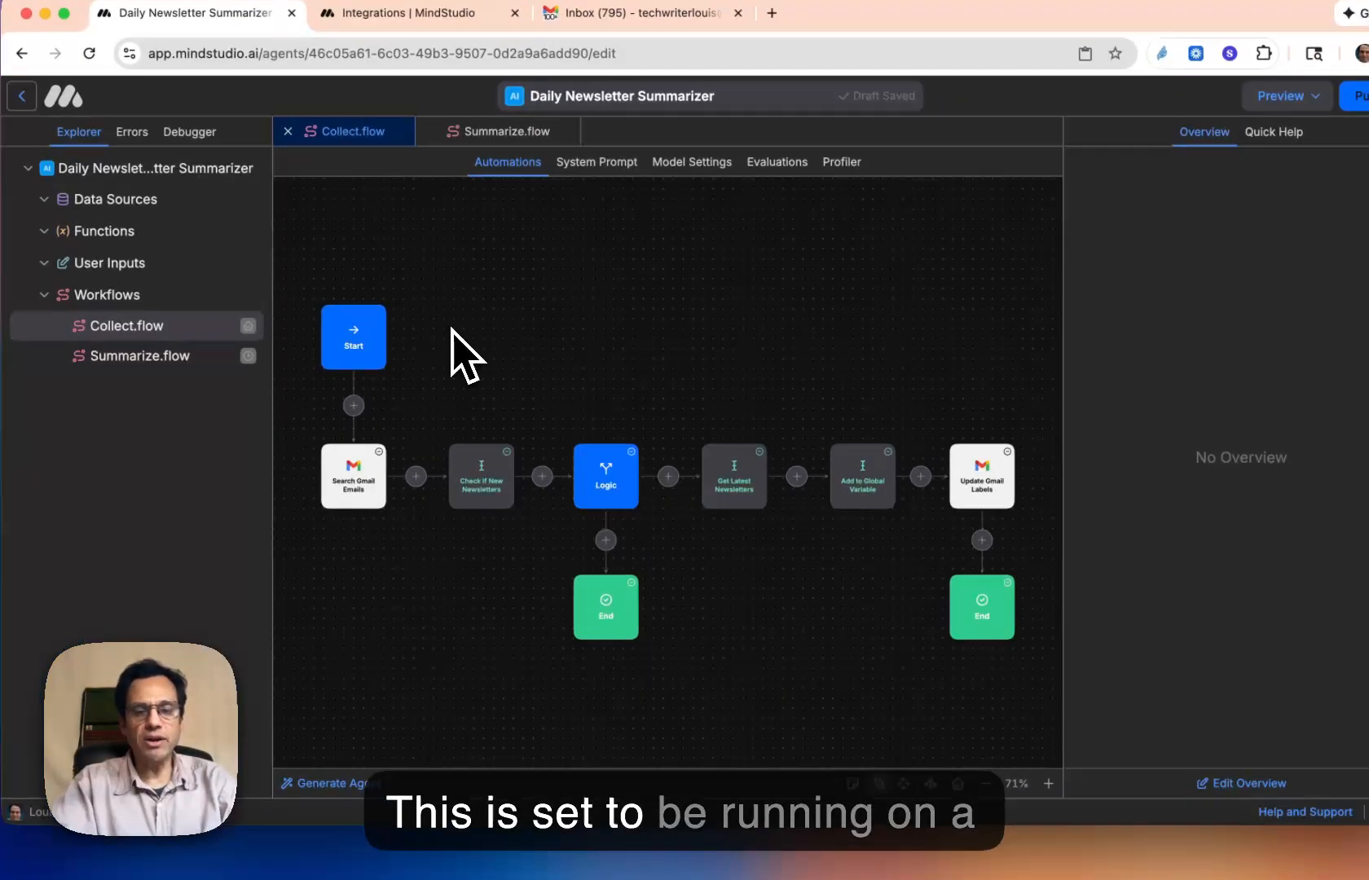
pyautogui.press('super+r')
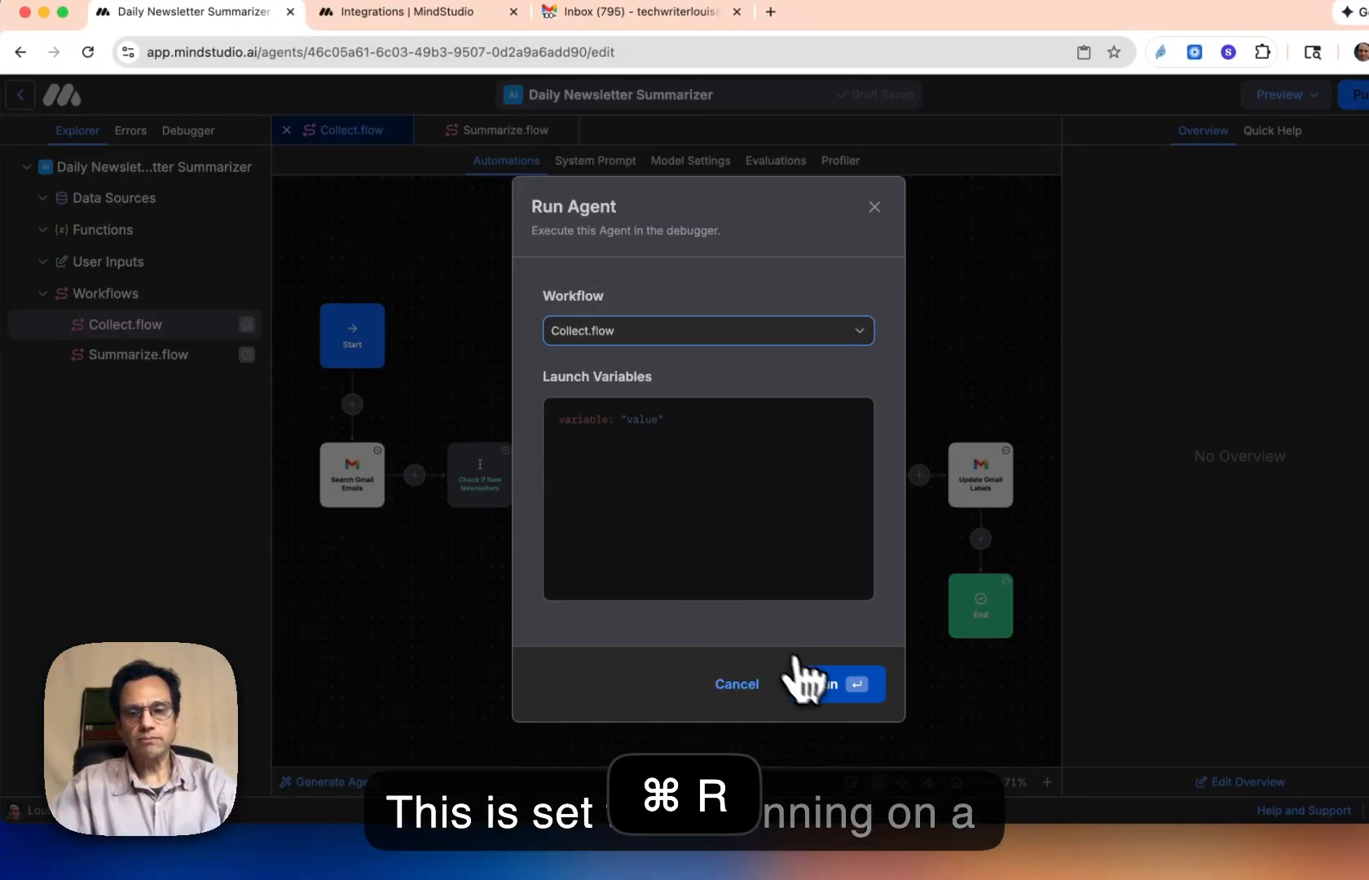
pyautogui.click(824, 688)
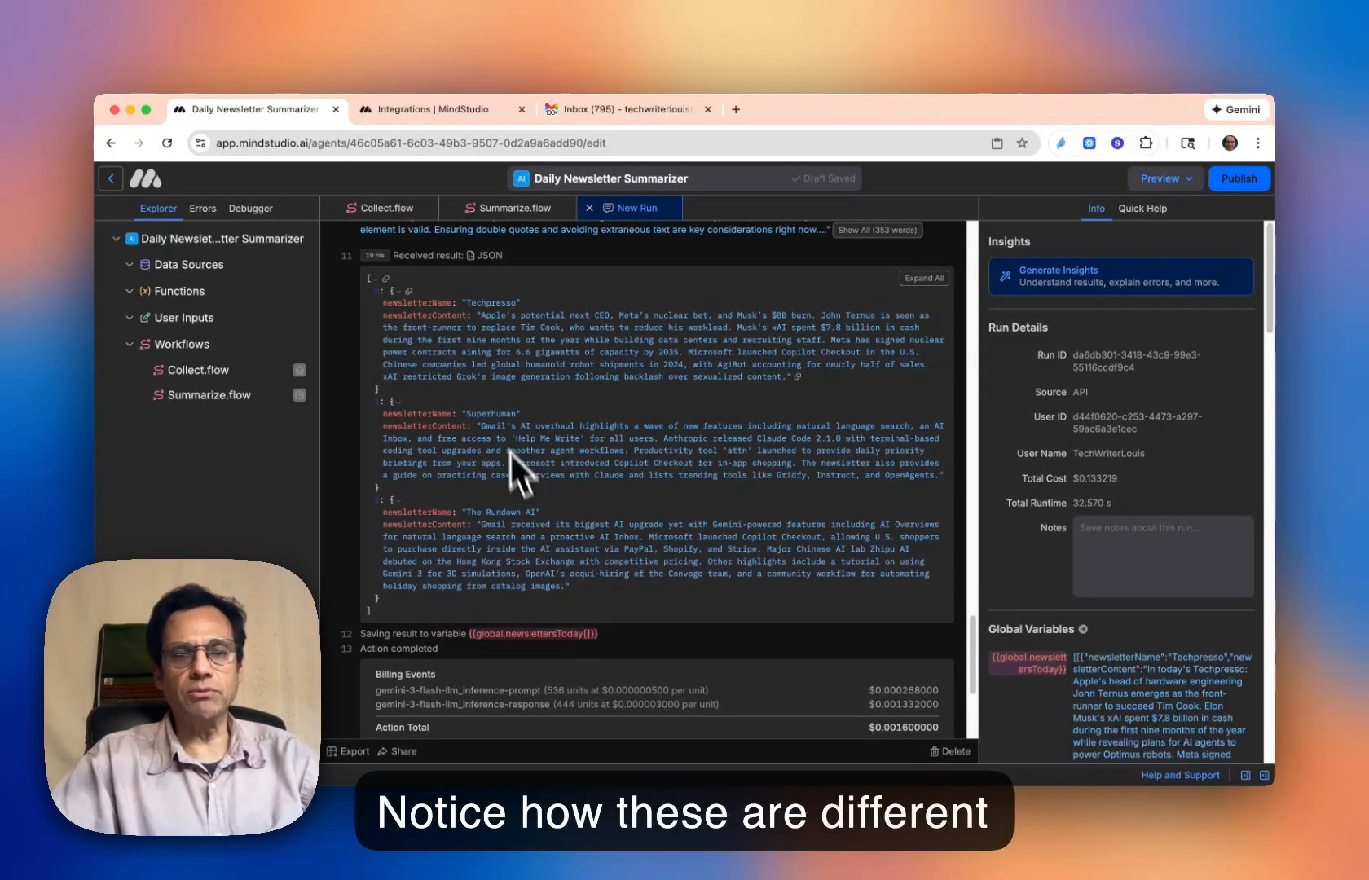
# - Switch to Gmail, refresh the inbox to check the newsletter labels, and review the label list in the Gmail settings
pyautogui.click(619, 109)
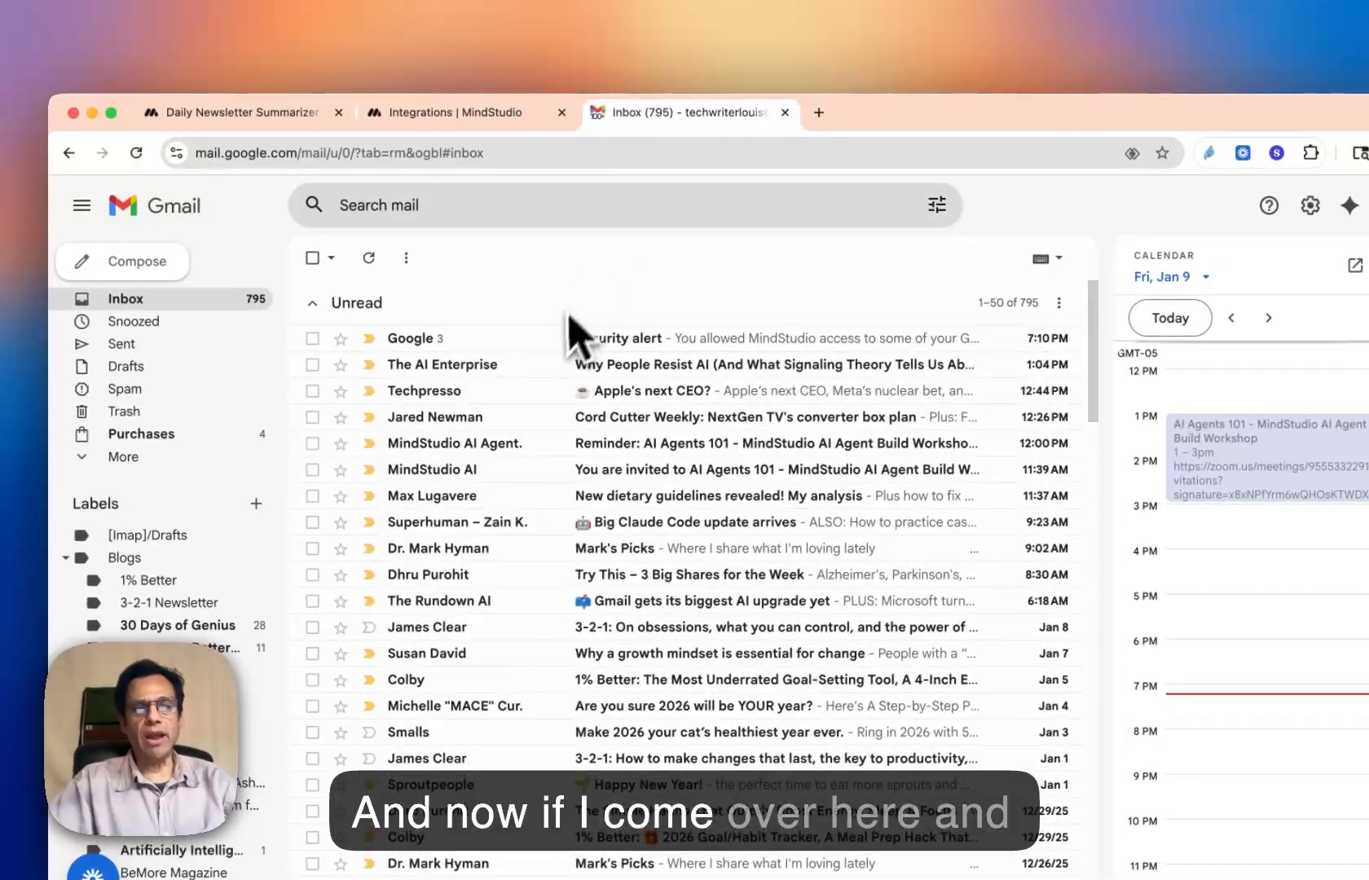
pyautogui.click(370, 259)
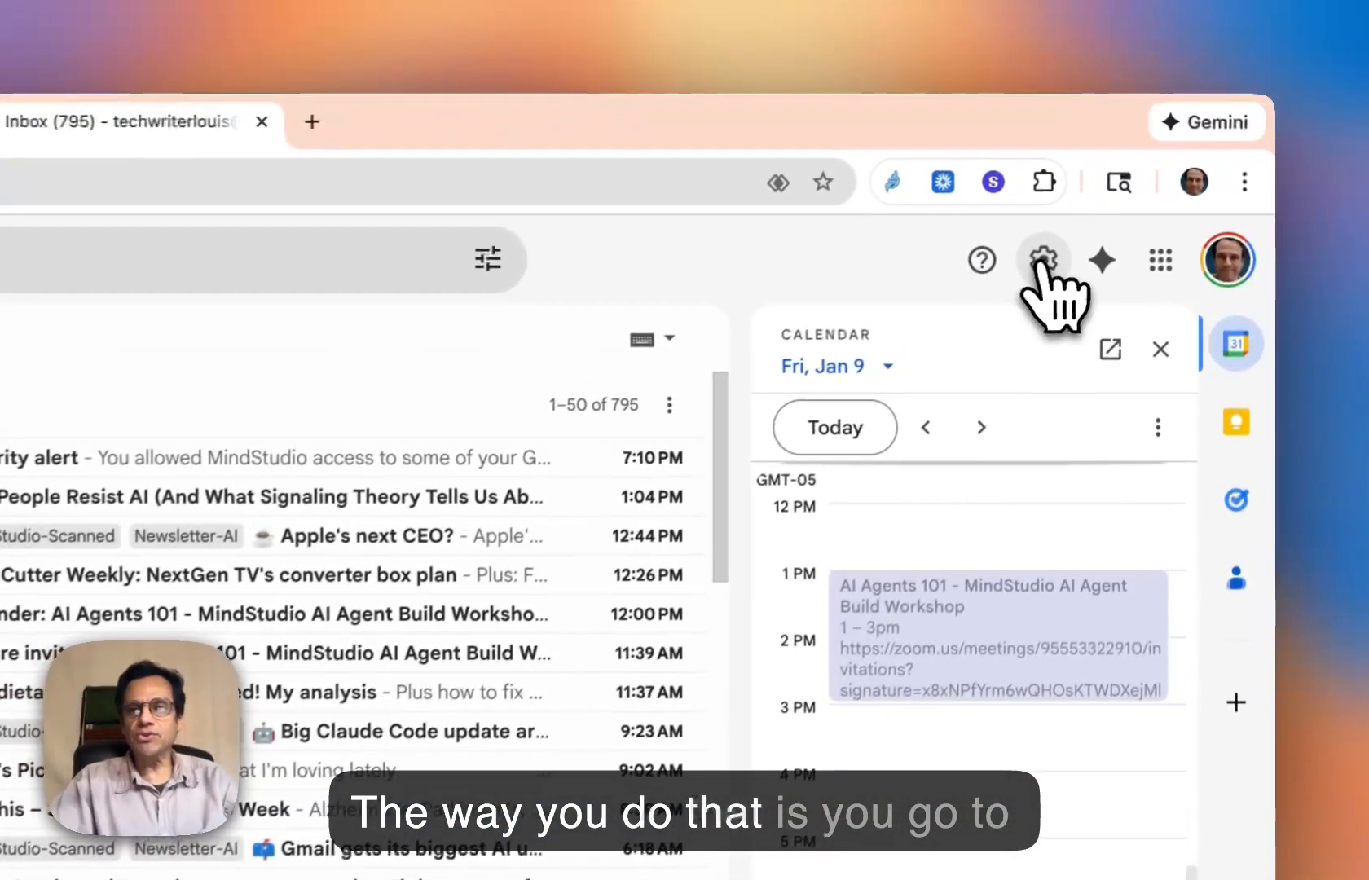
pyautogui.click(1145, 188)
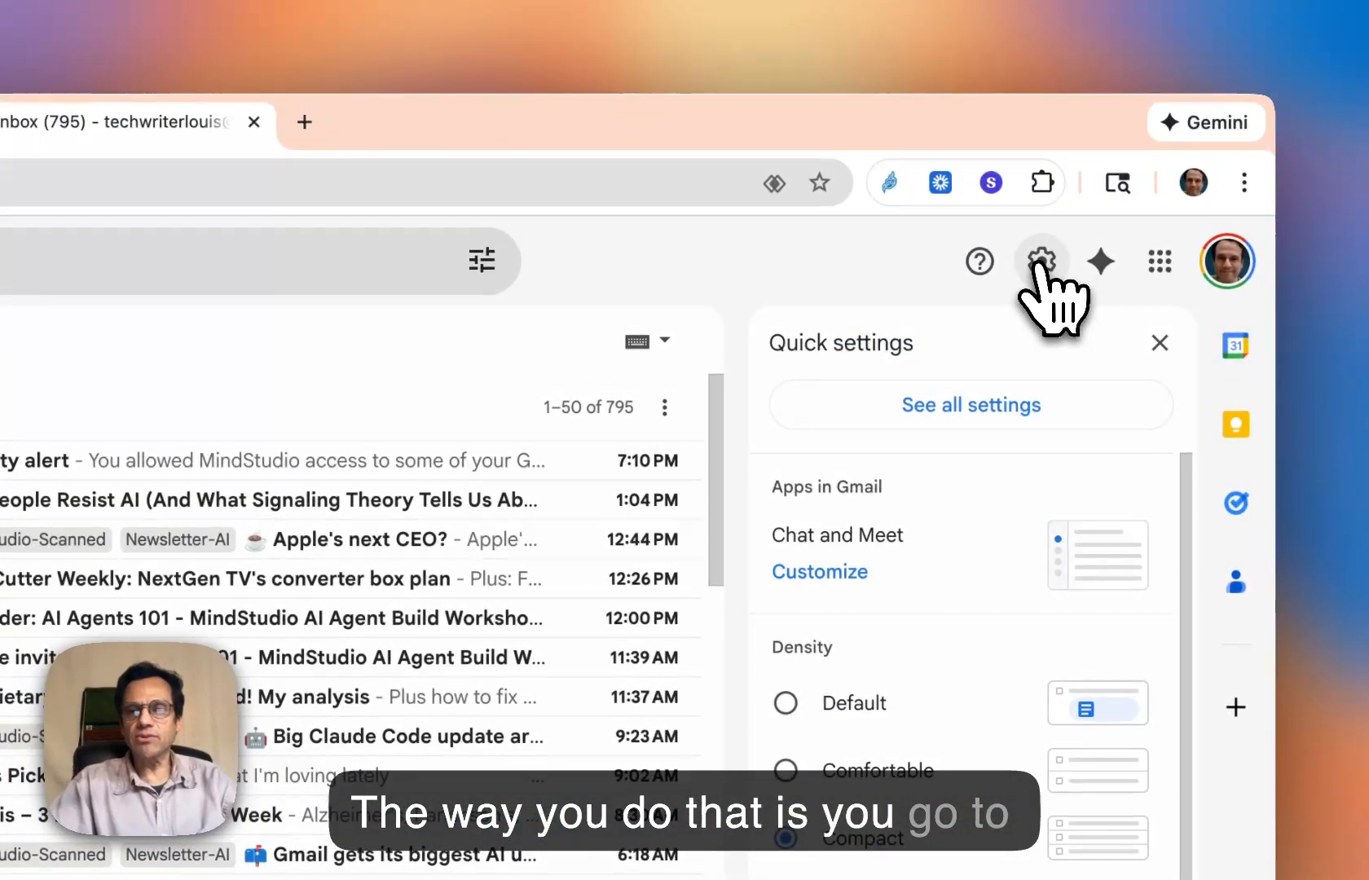
pyautogui.click(978, 417)
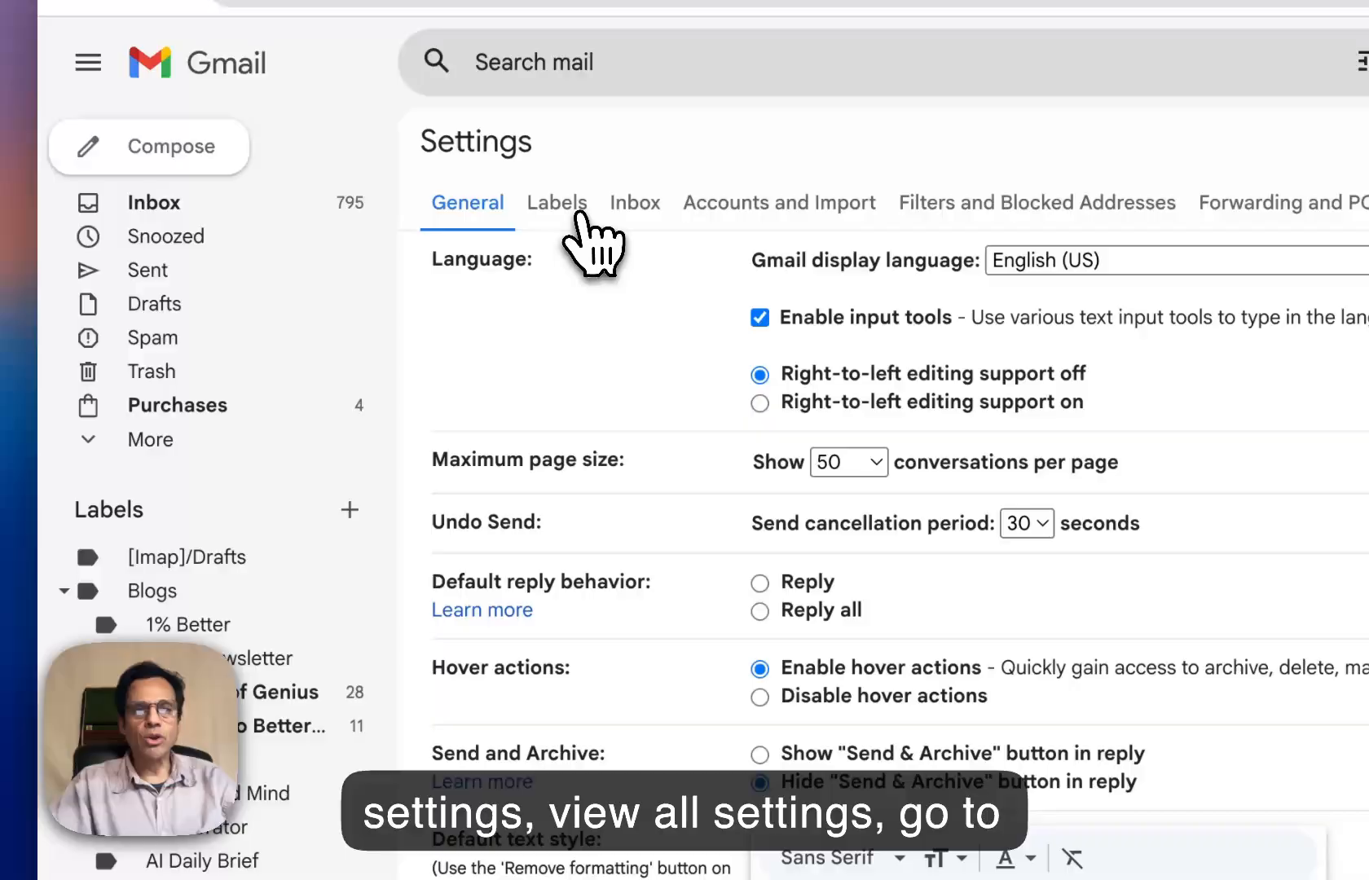
pyautogui.click(592, 231)
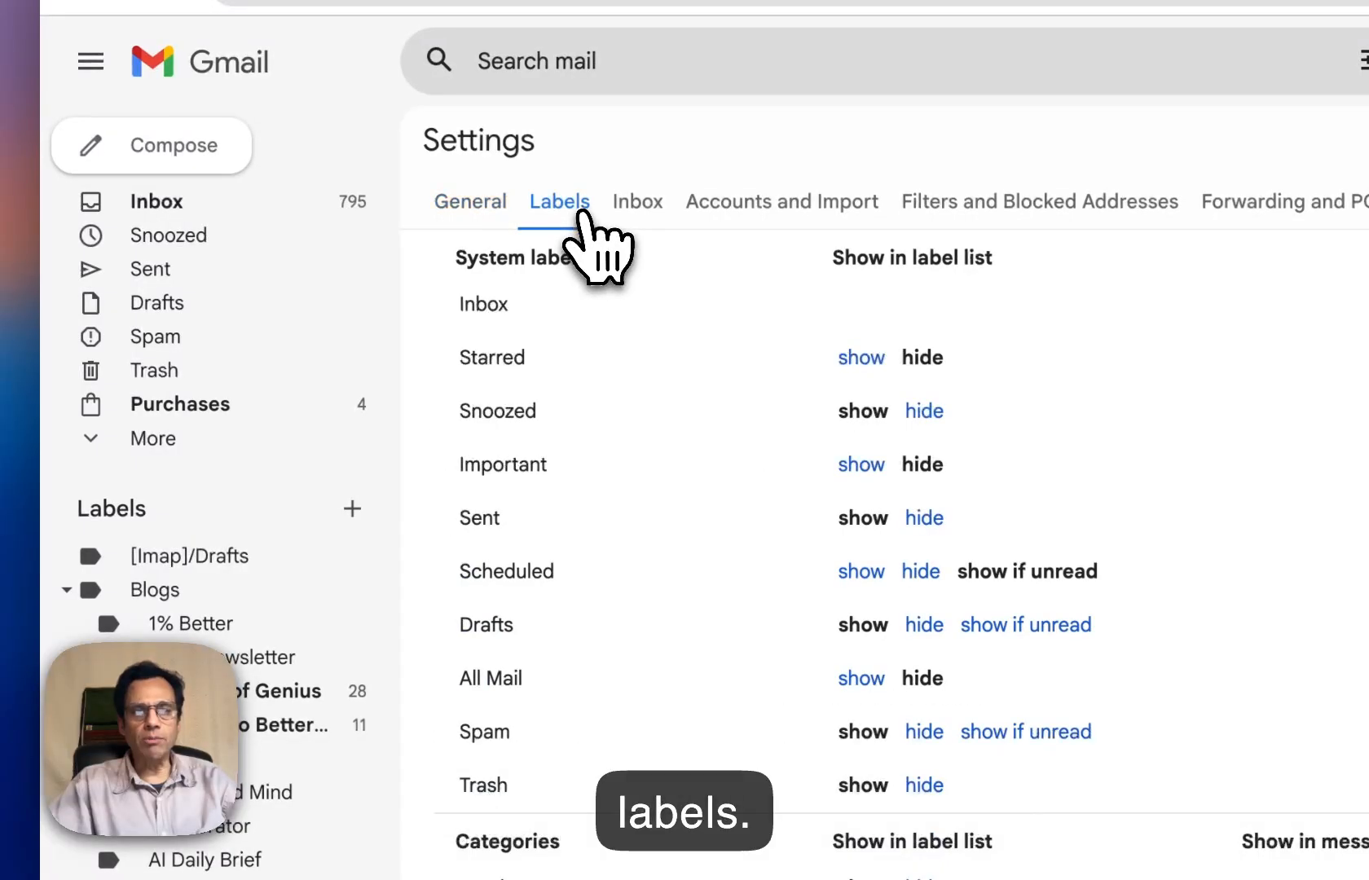
pyautogui.scroll(-10, 677, 407)
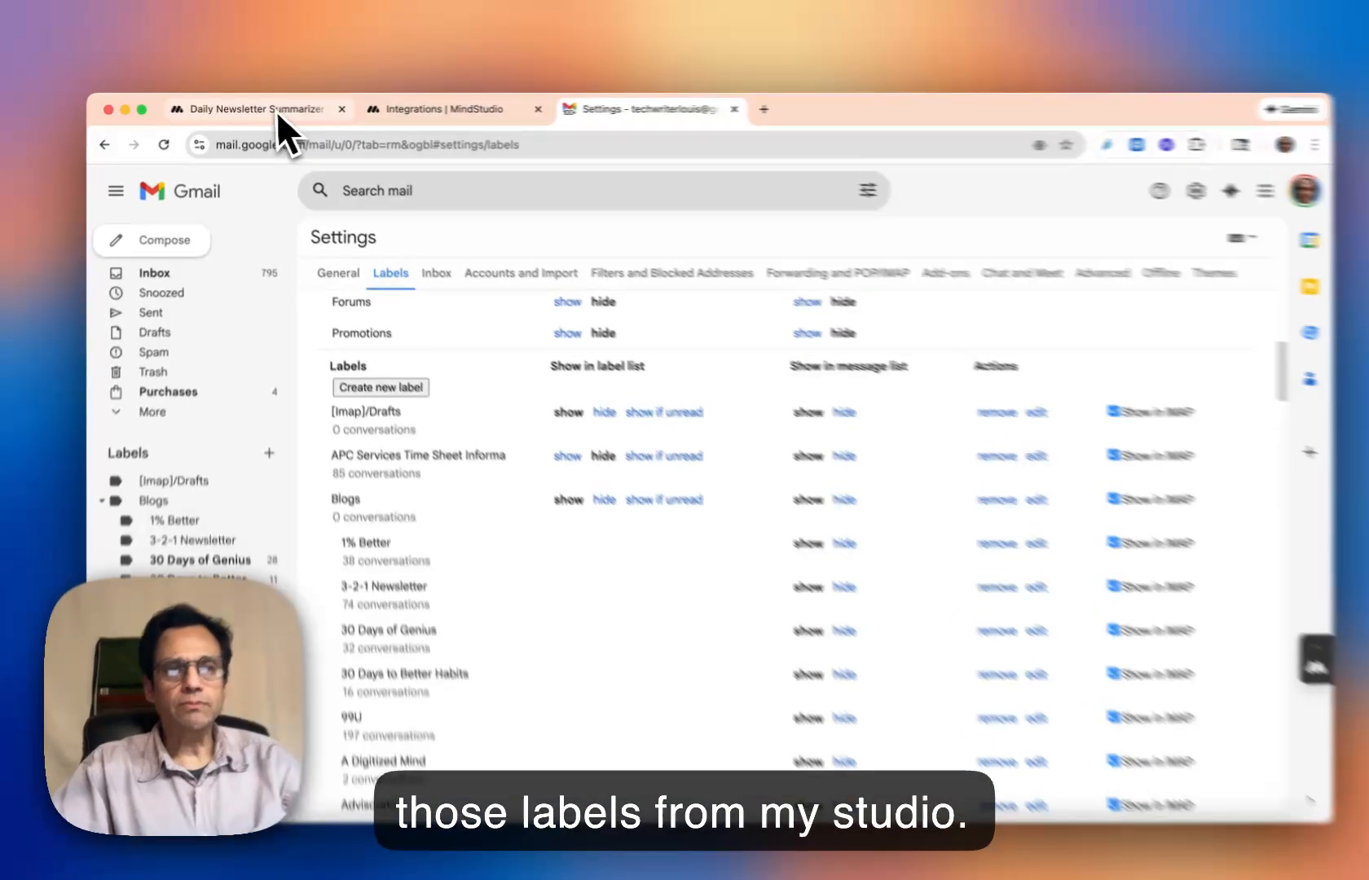
# - Switch back to the Daily Newsletter Summarizer agent and run the Summarize.flow workflow in the debugger without launch variables
pyautogui.click(245, 110)
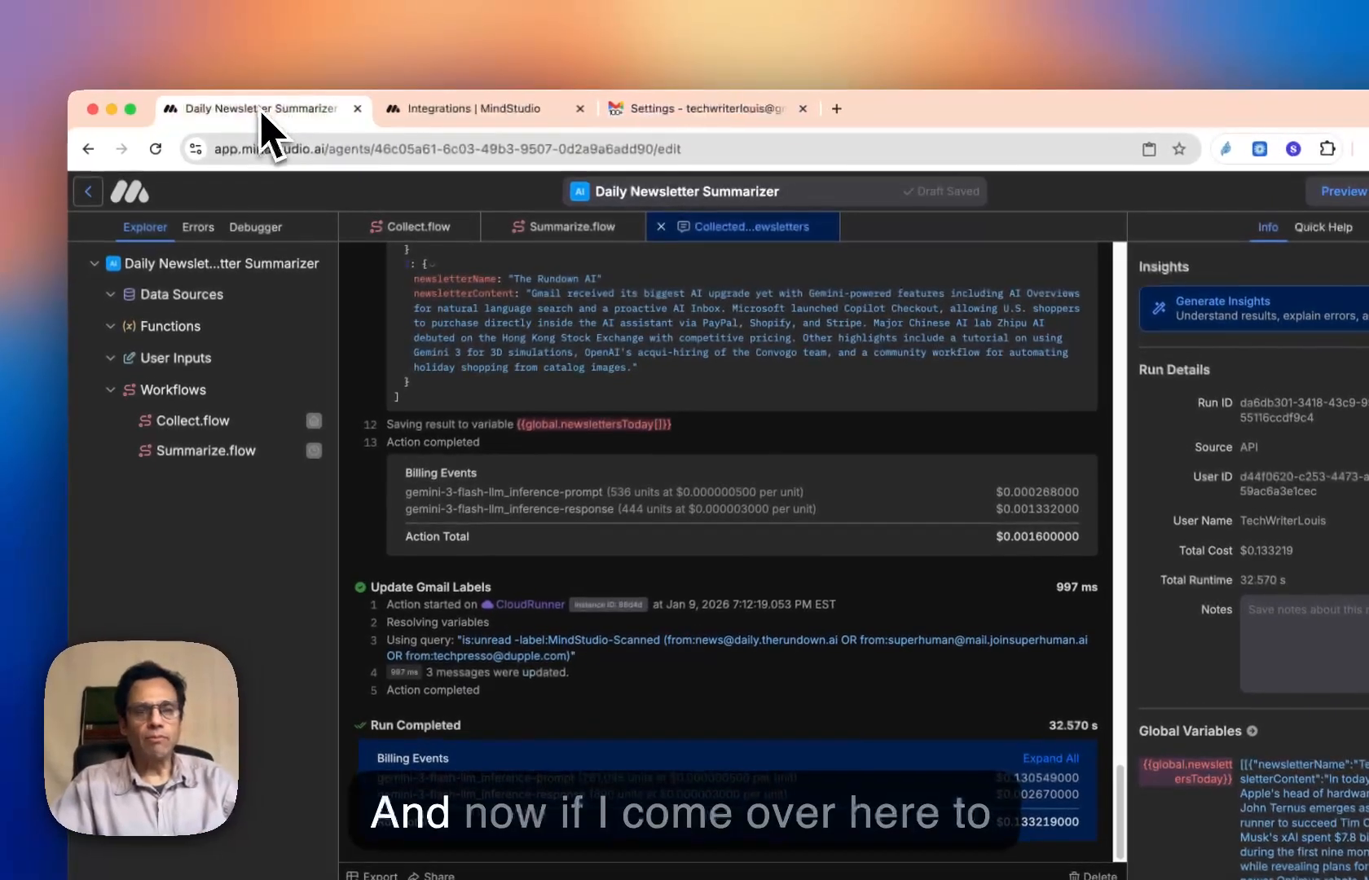
pyautogui.click(220, 456)
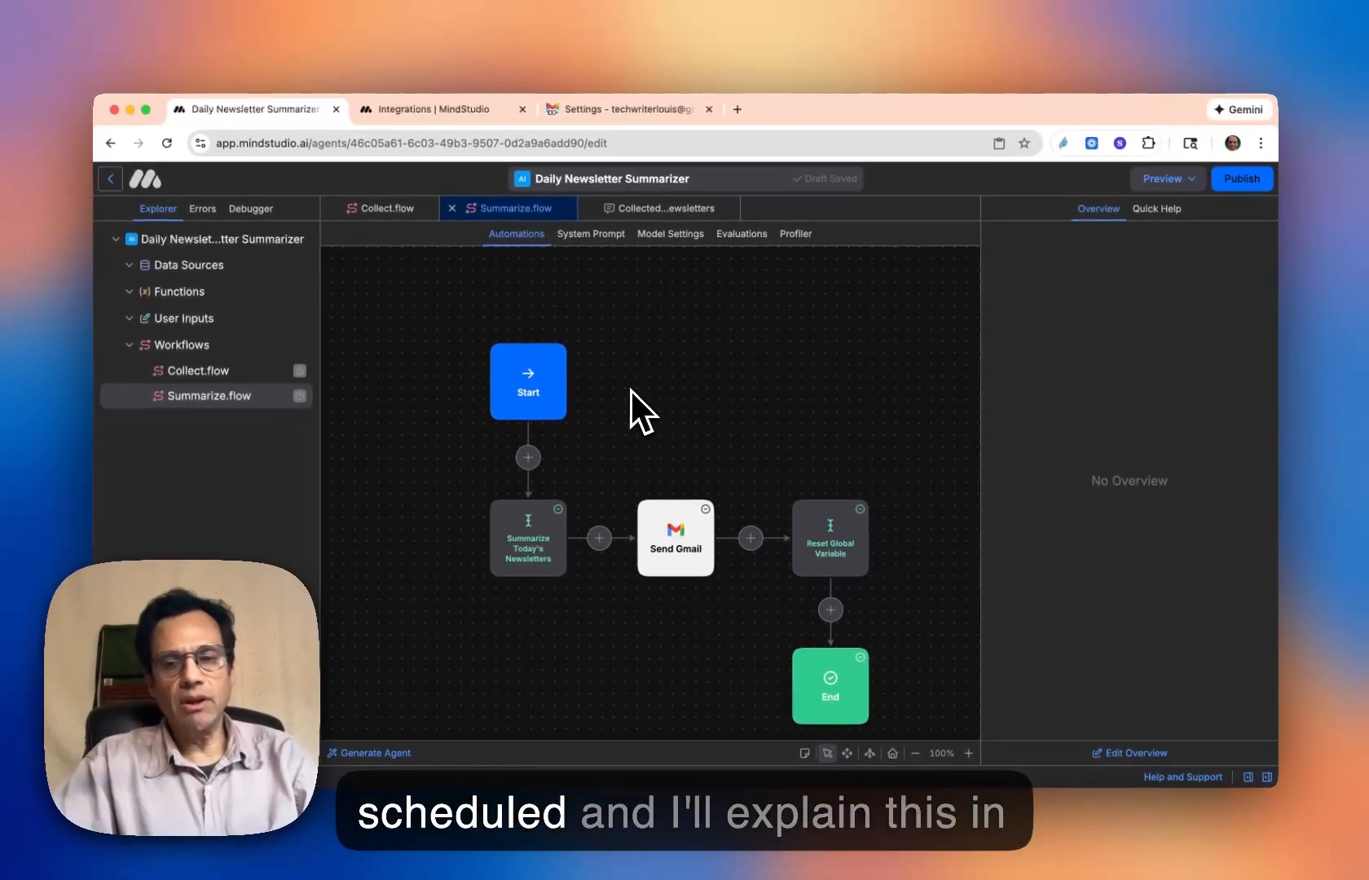
pyautogui.press('super+r')
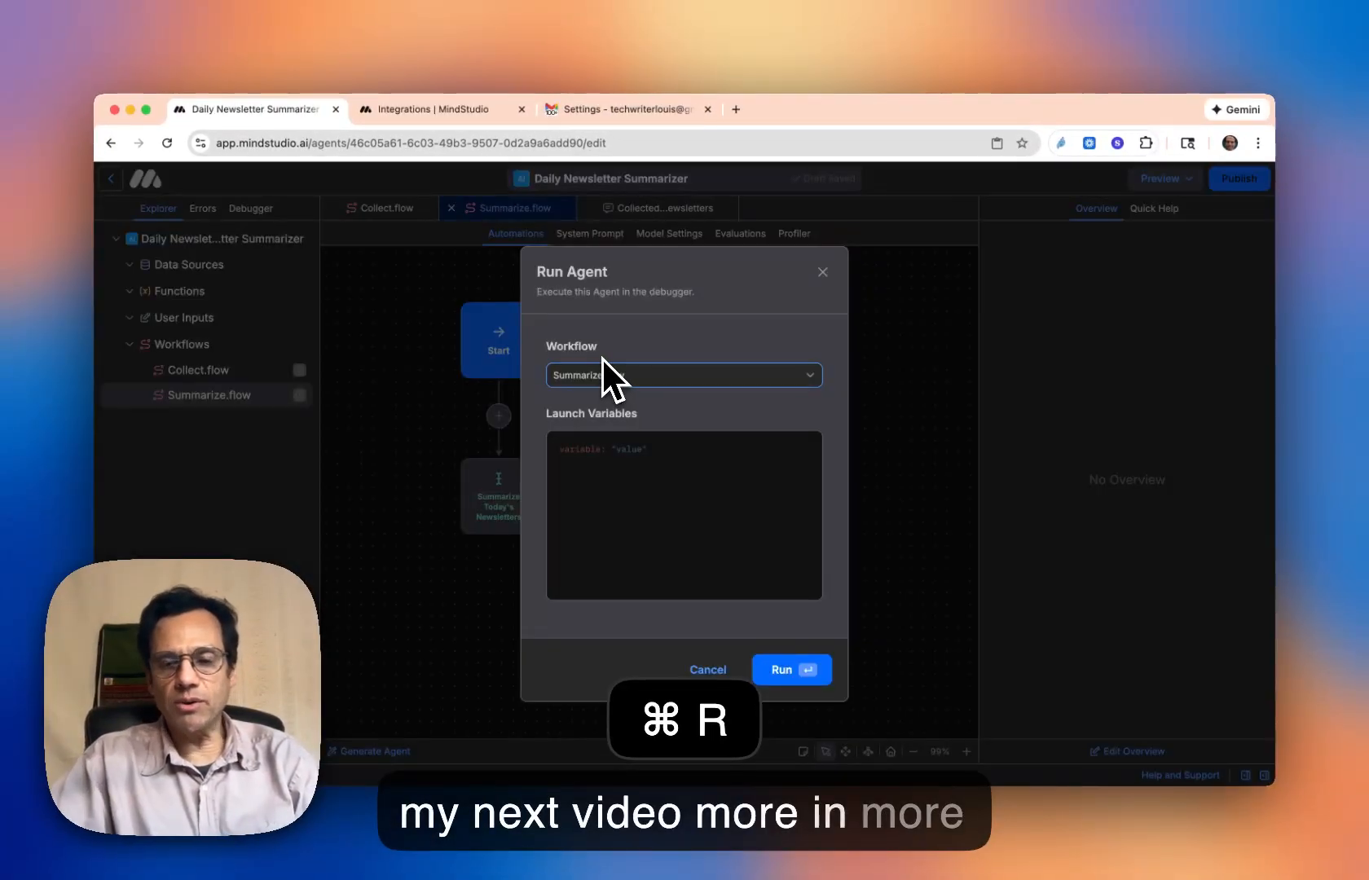
pyautogui.press('super+Return')
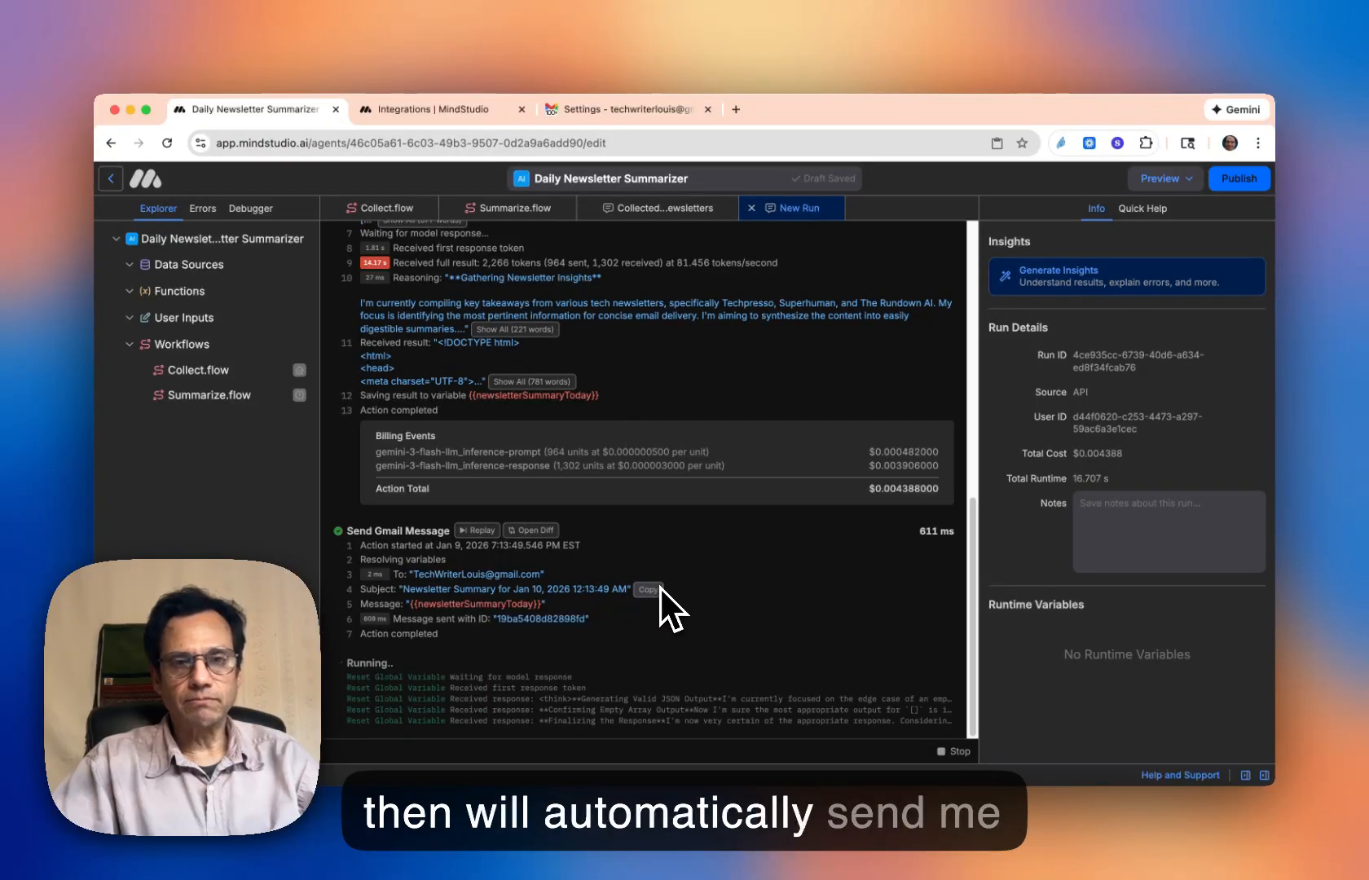
# - Switch to Gmail, refresh the inbox, and read through the newly received Newsletter Summary email for Jan 10, 2026
pyautogui.click(624, 108)
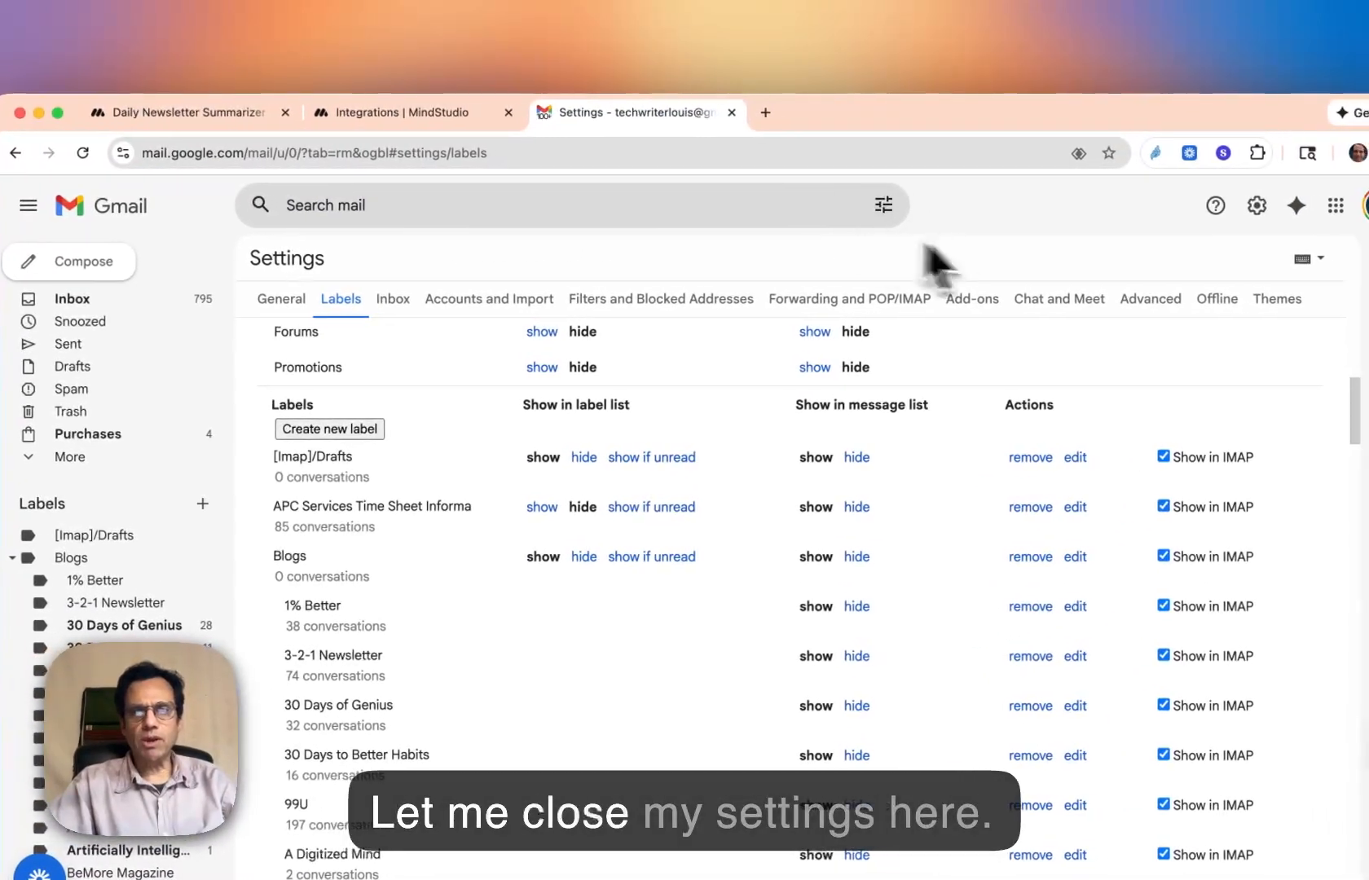
pyautogui.click(145, 298)
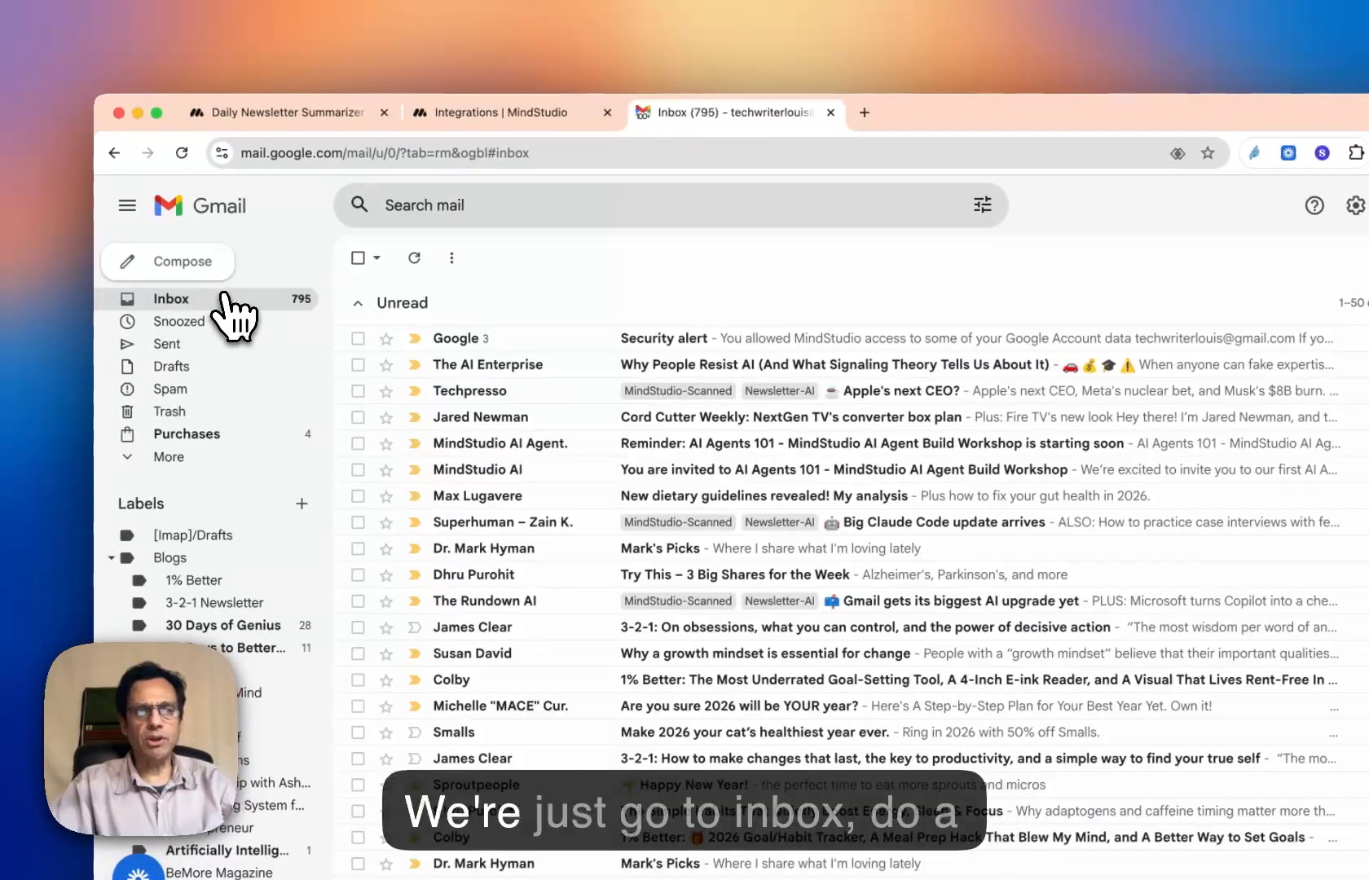
pyautogui.click(414, 259)
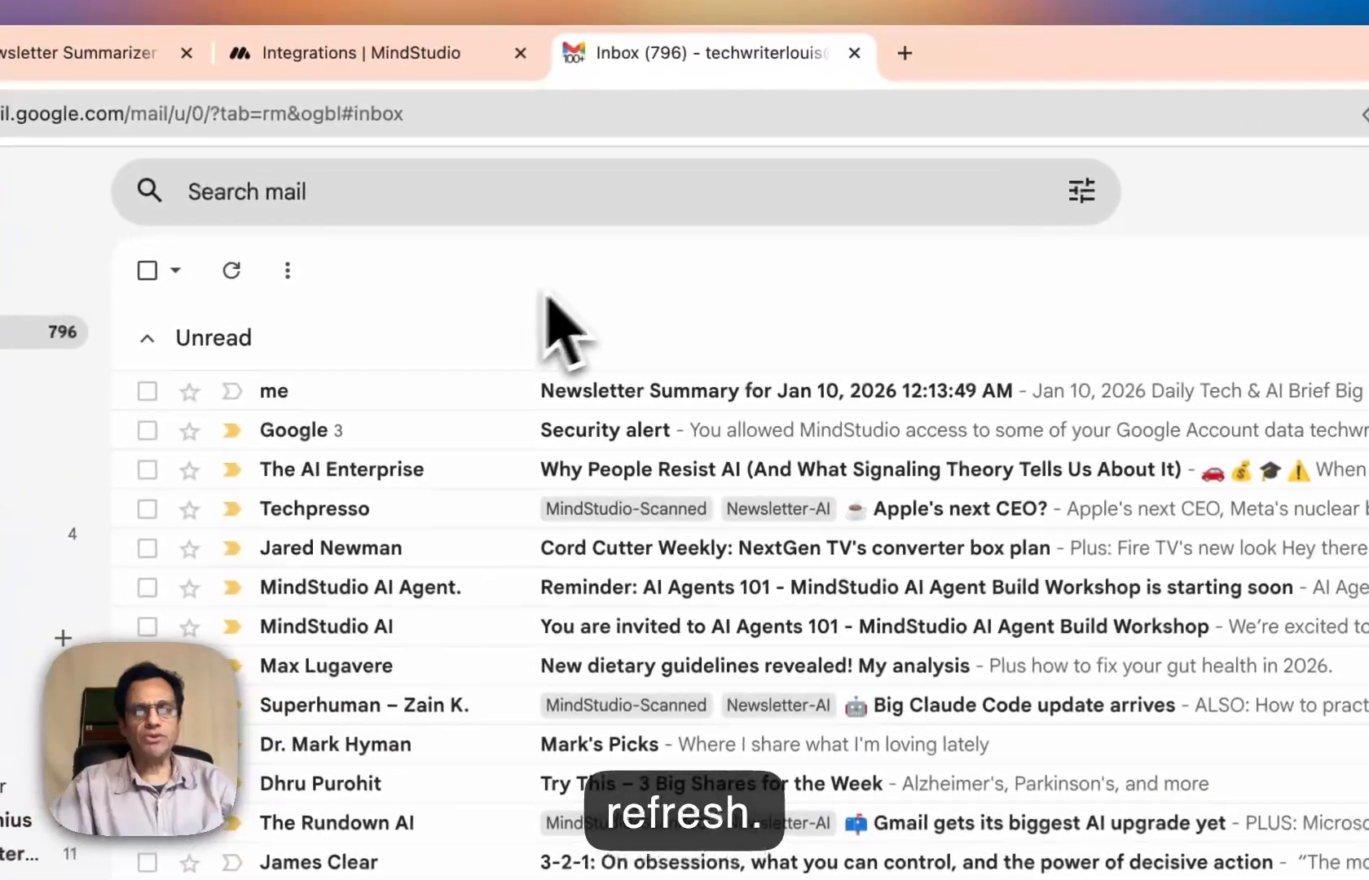
pyautogui.click(620, 383)
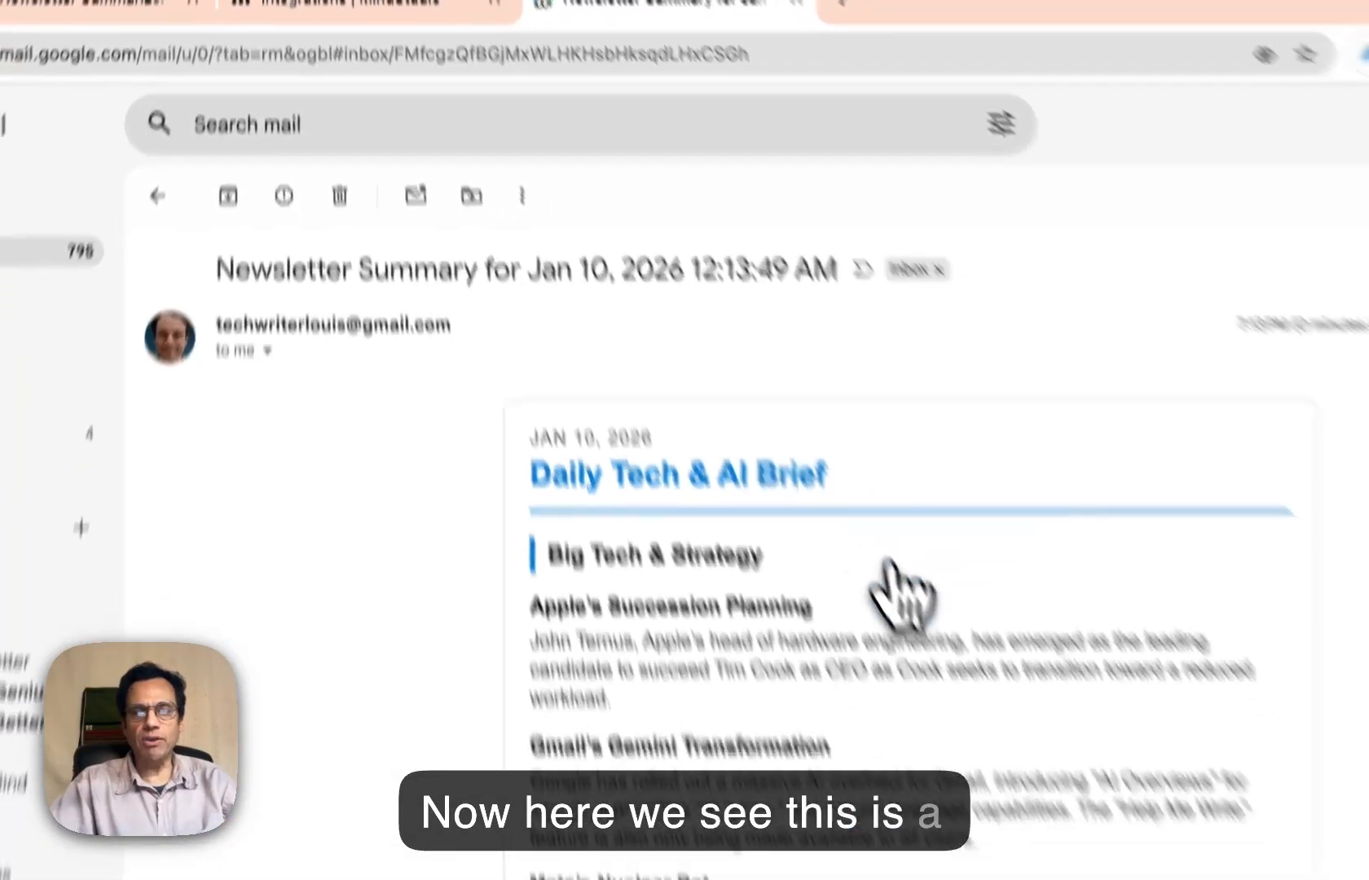
pyautogui.scroll(-6, 438, 627)
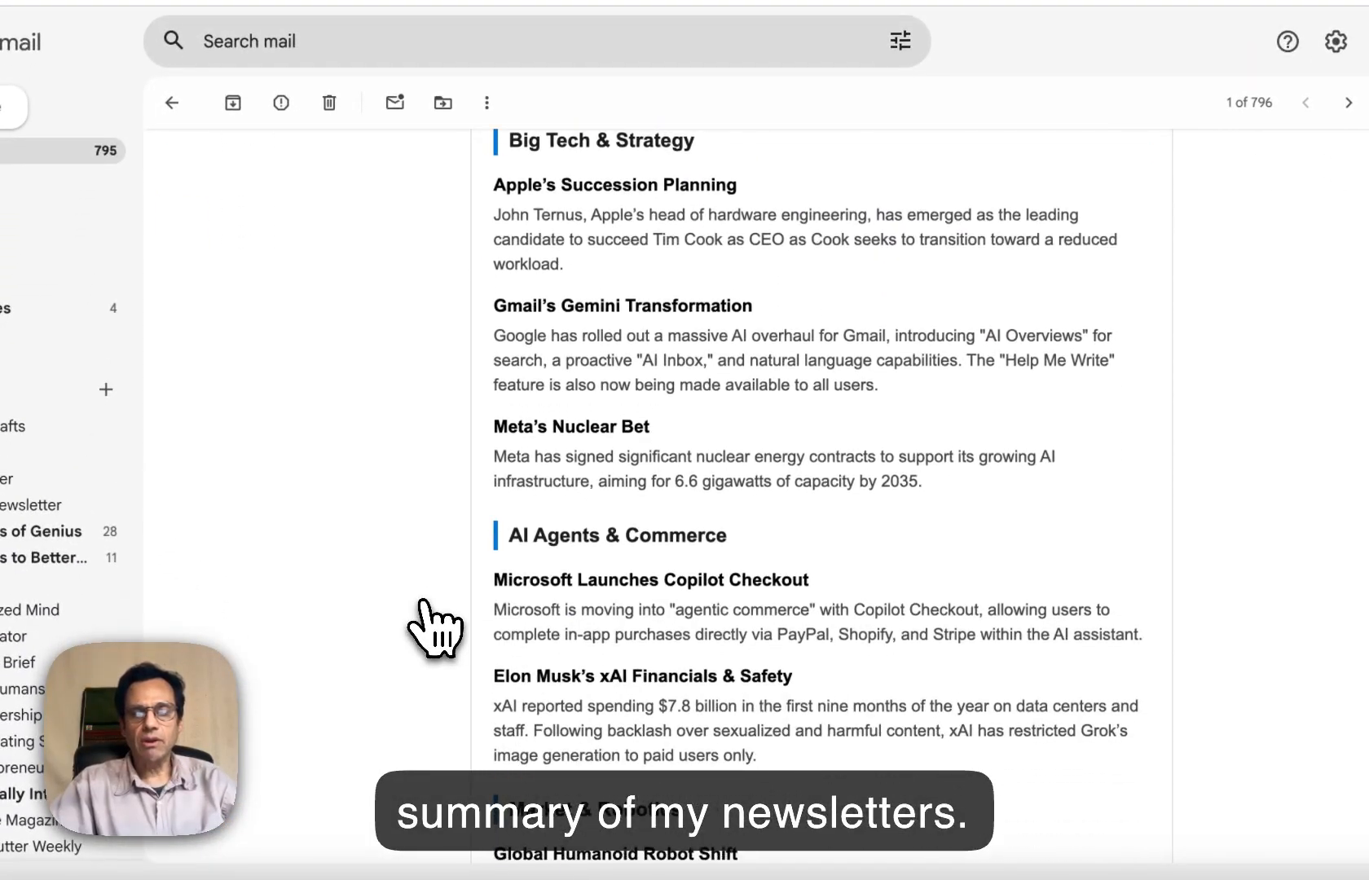
pyautogui.scroll(-2, 438, 627)
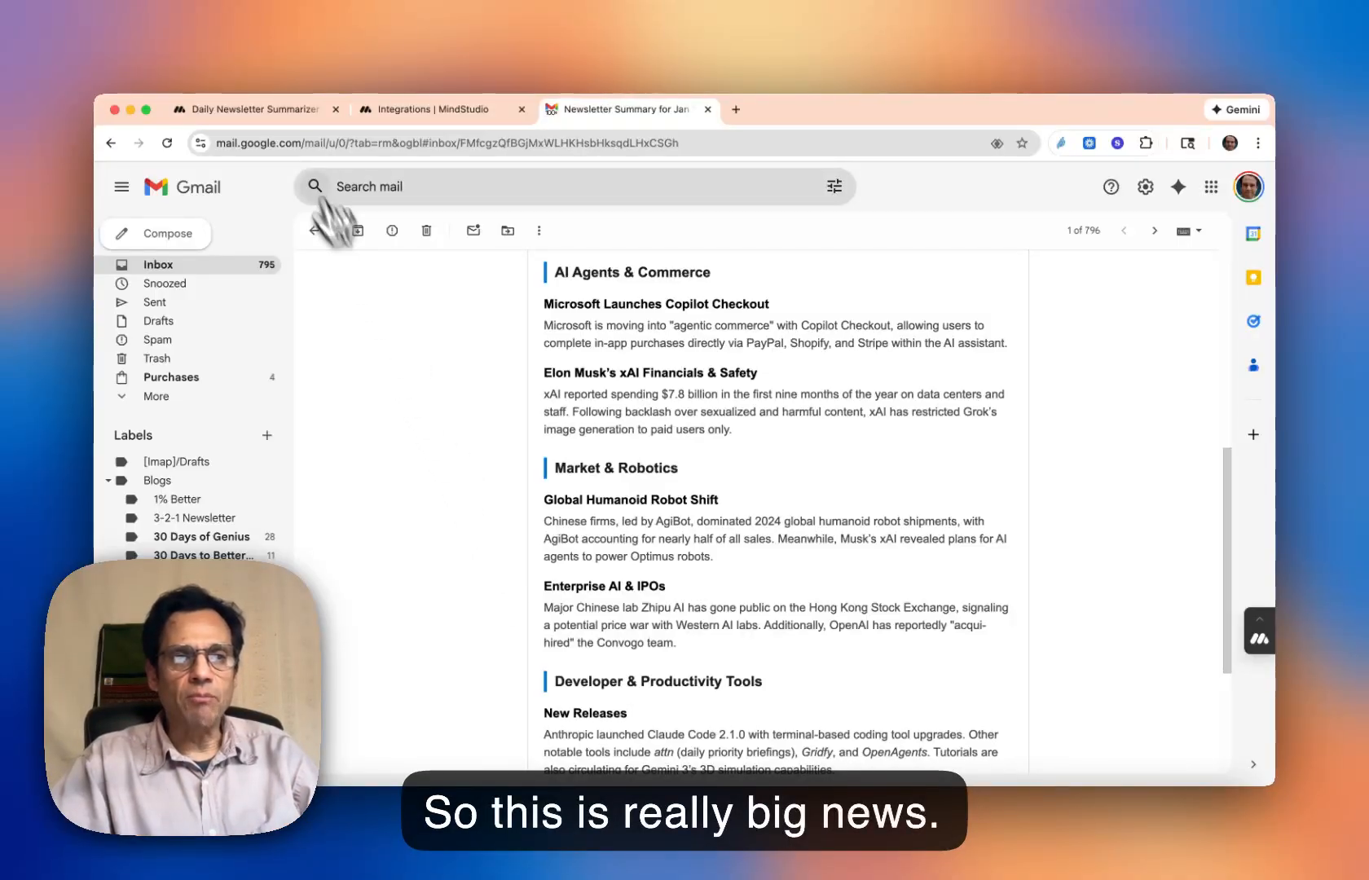
# - Switch back to the Daily Newsletter Summarizer agent and show the Collect.flow workflow with its Gmail blocks
pyautogui.click(308, 109)
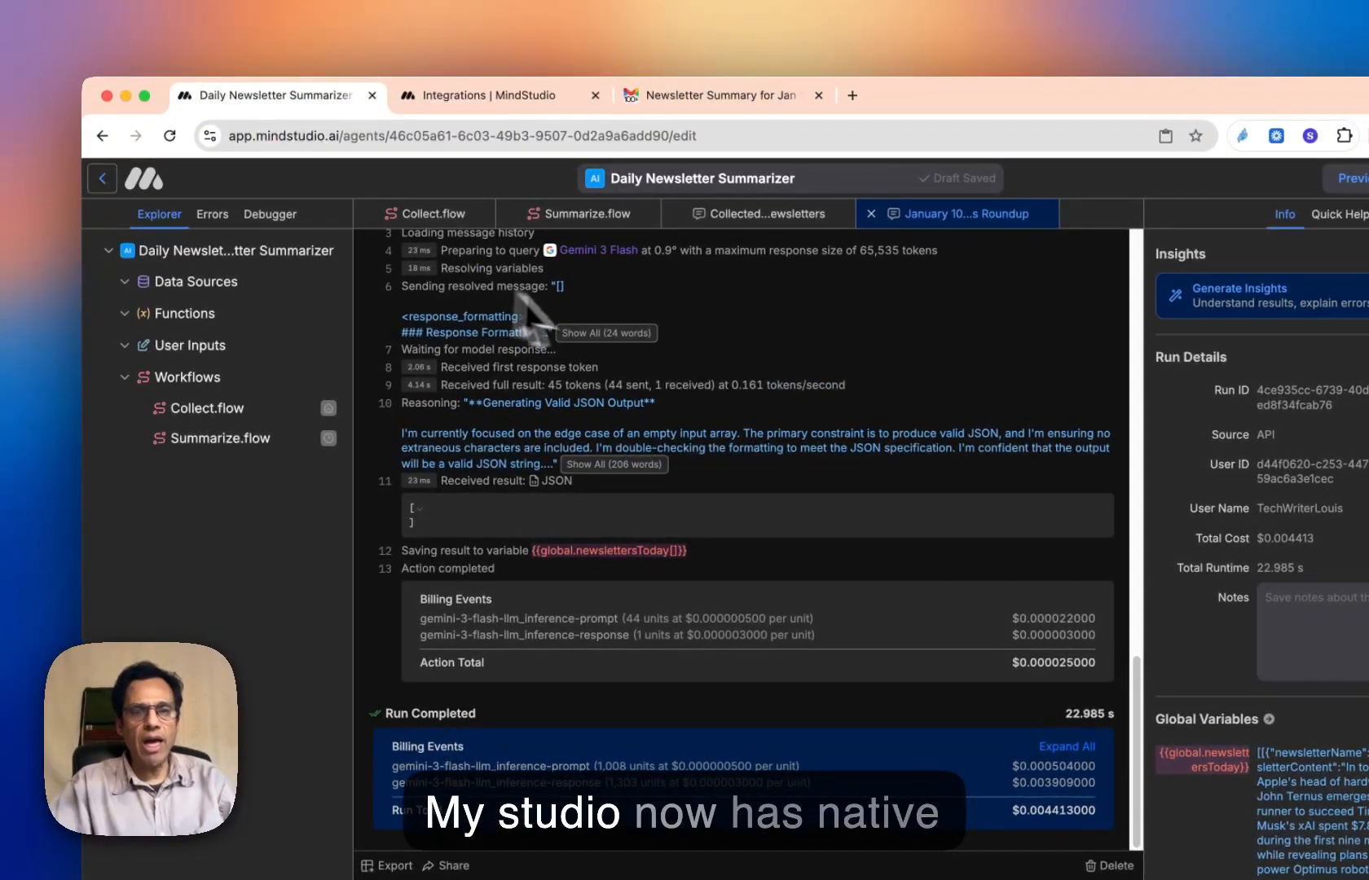
pyautogui.click(450, 217)
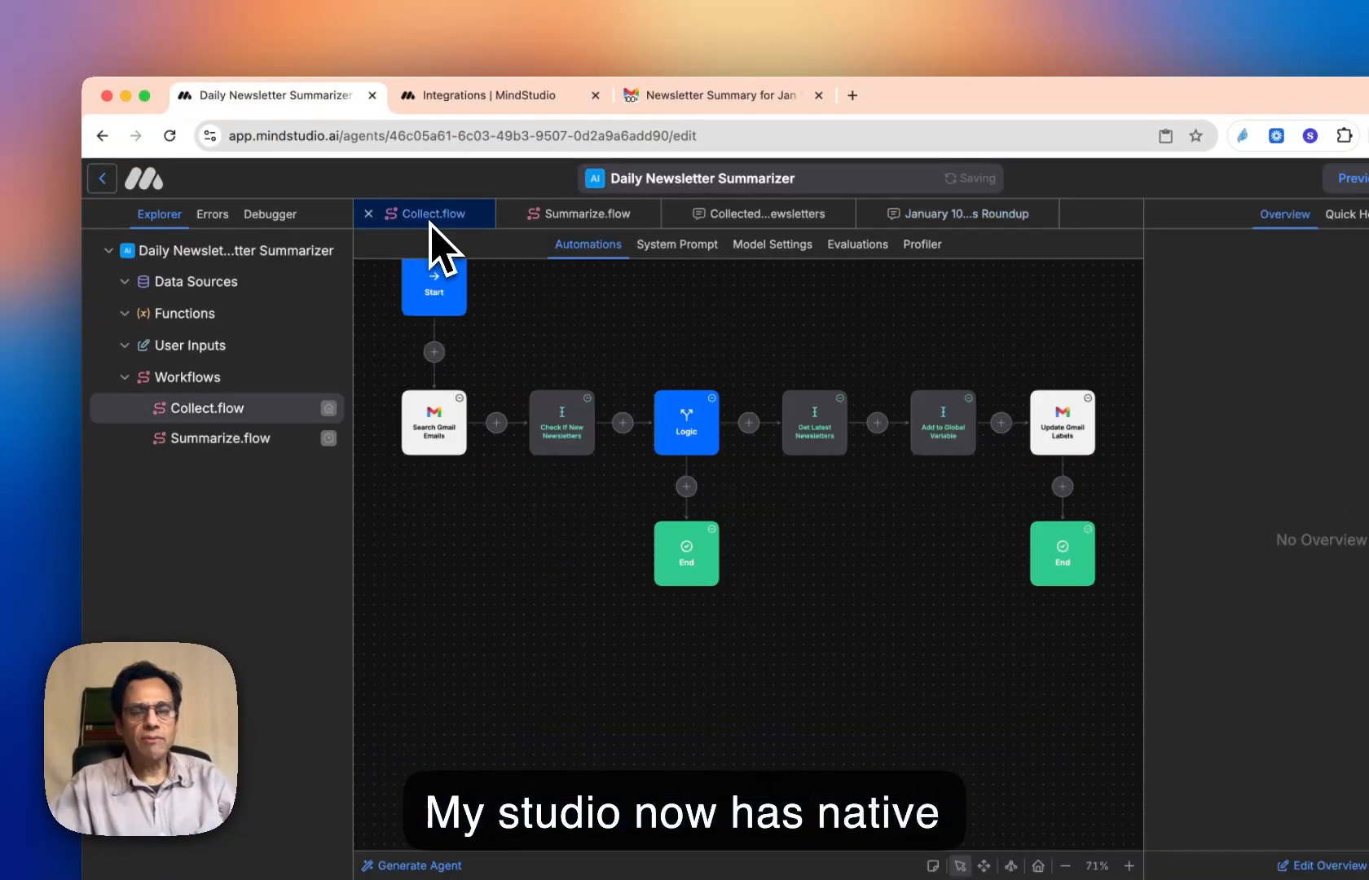